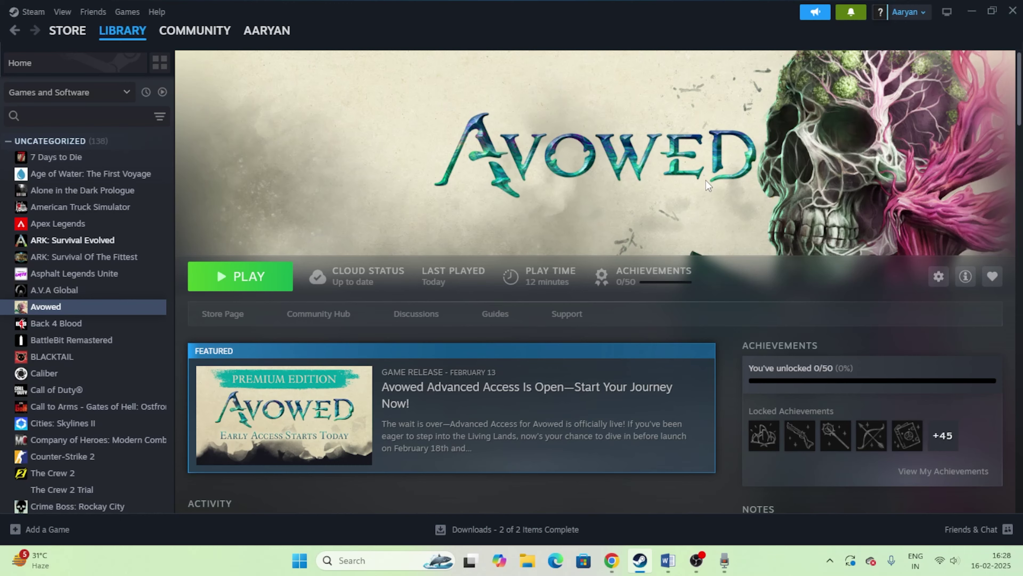
Step: Switch to the Word checklist, highlight the "DO A RESTART ON YOUR PC" item, and return to Steam
click(668, 560)
drag(331, 244, 579, 243)
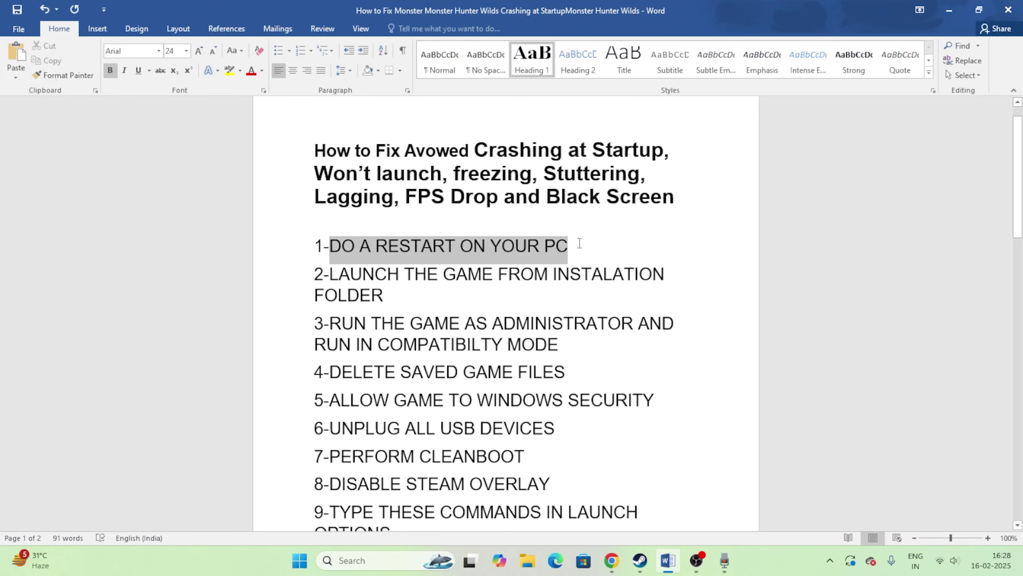
click(949, 10)
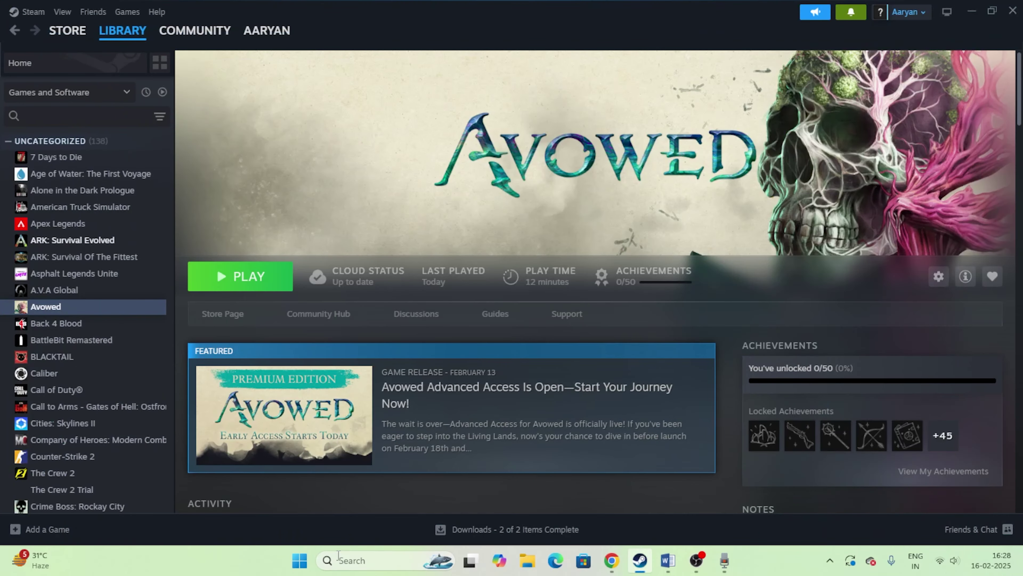
Step: Bring up the Windows power options to show Restart, and dismiss them without restarting
click(298, 561)
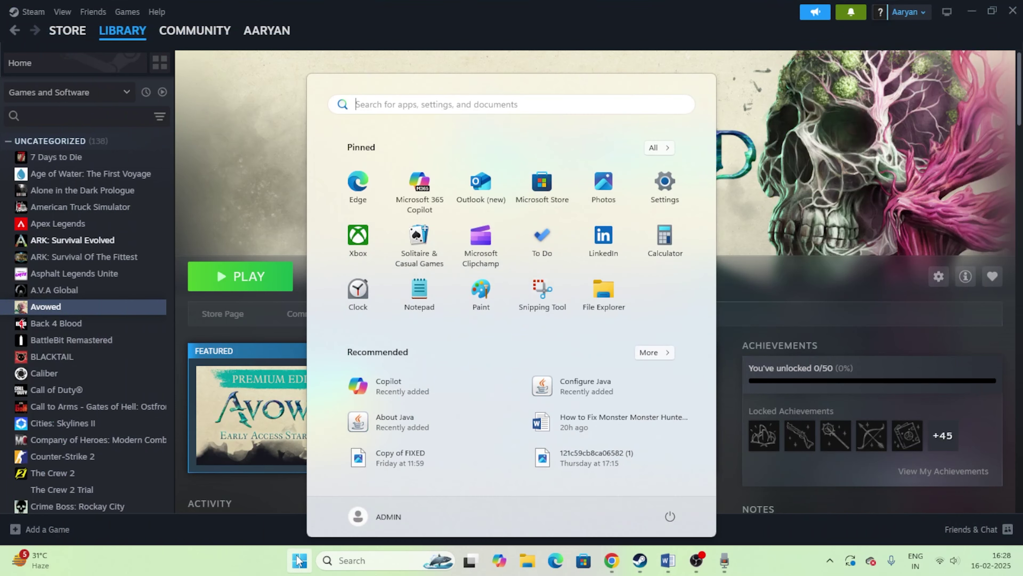
click(671, 517)
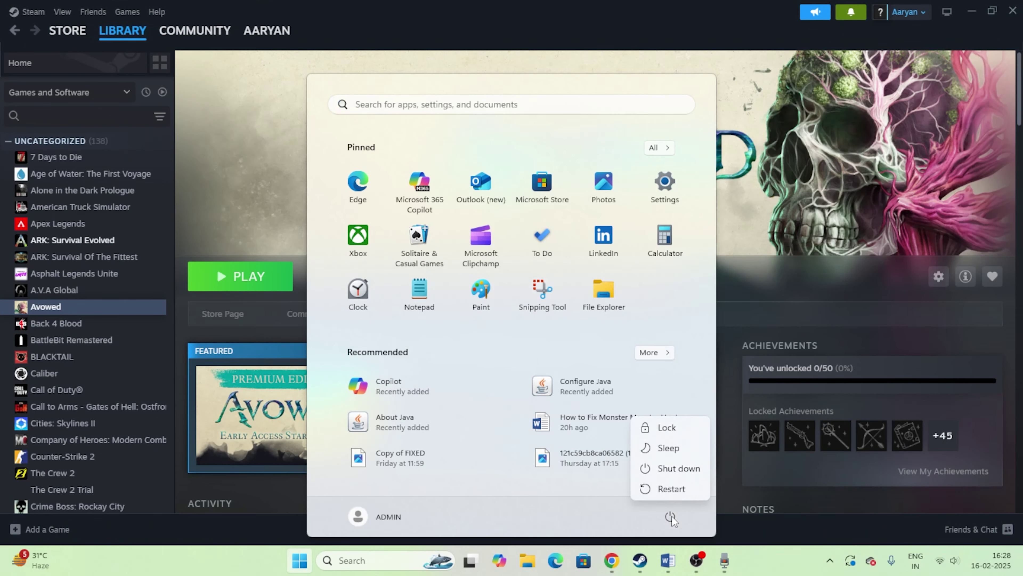
click(738, 551)
click(949, 10)
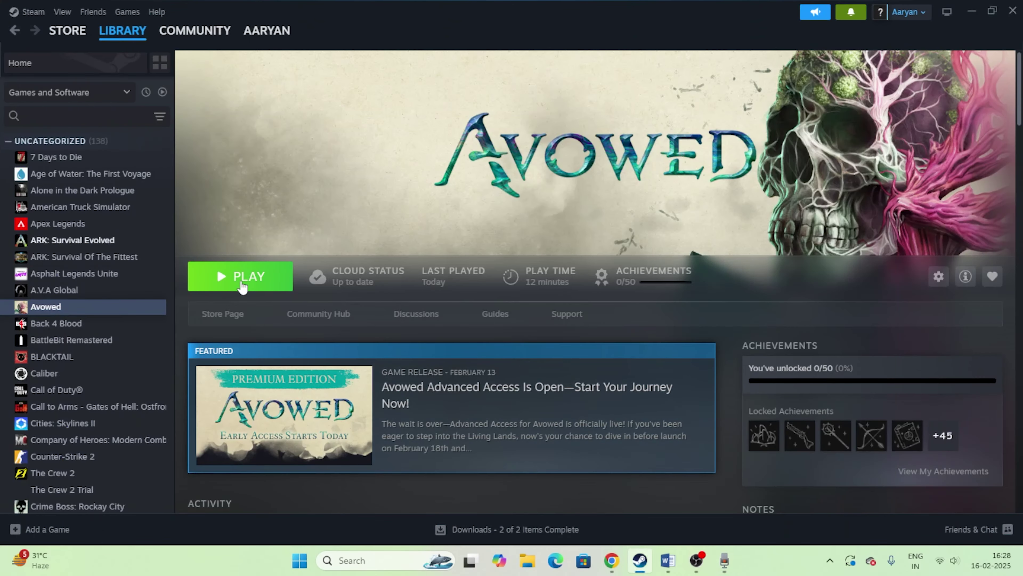
Step: Highlight the Word checklist item about launching the game from the installation folder, and minimize the document
click(669, 562)
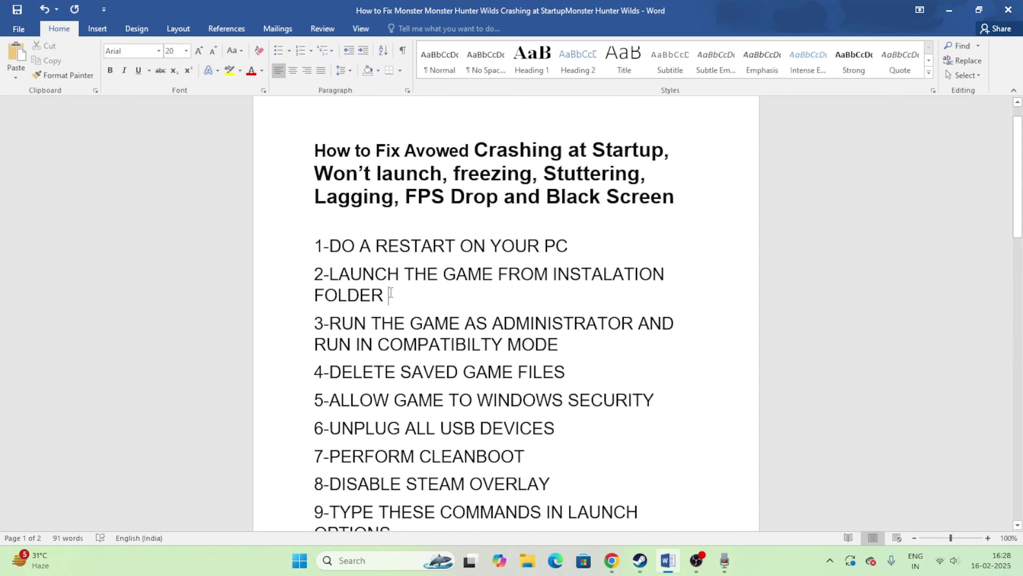
triple_click(391, 291)
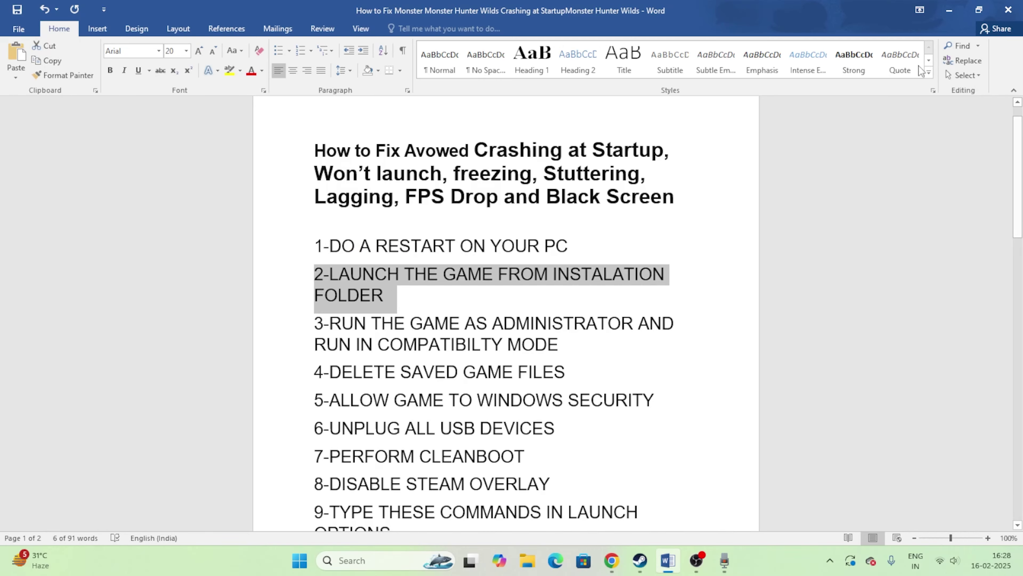
click(949, 15)
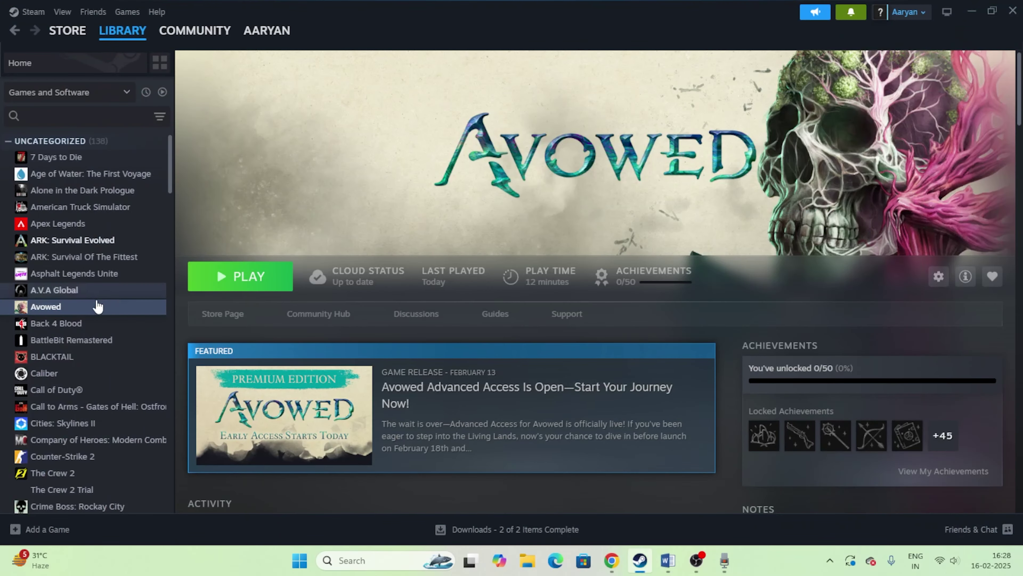
Step: Browse to Avowed's installation folder from the Installed Files section of its Steam properties
right_click(46, 307)
click(68, 405)
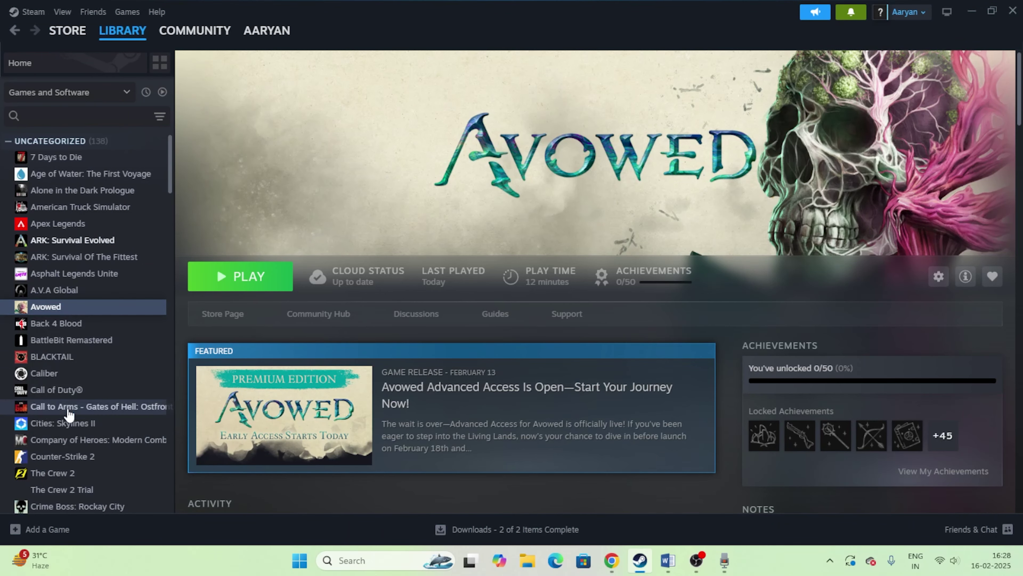
click(312, 197)
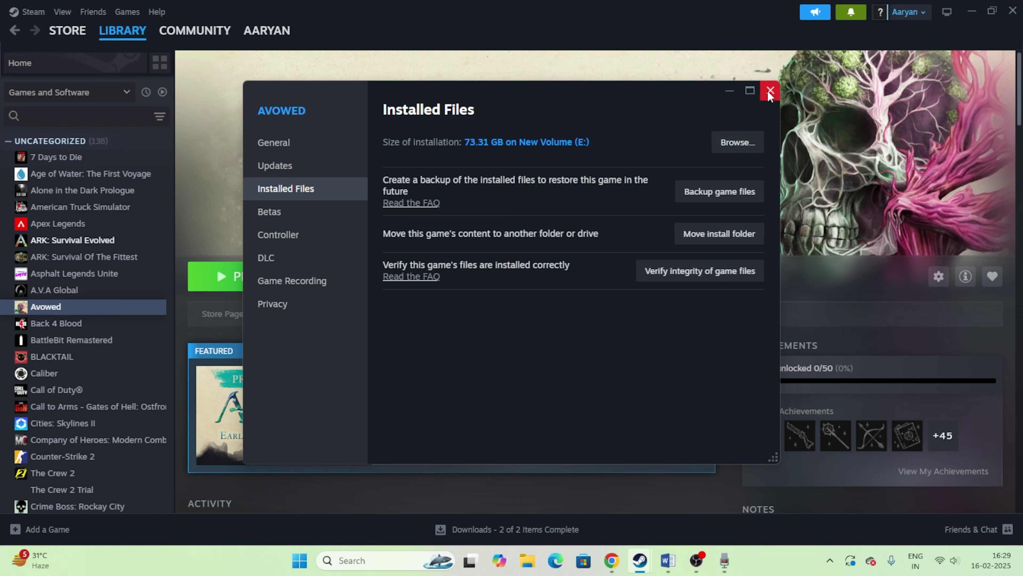
click(735, 146)
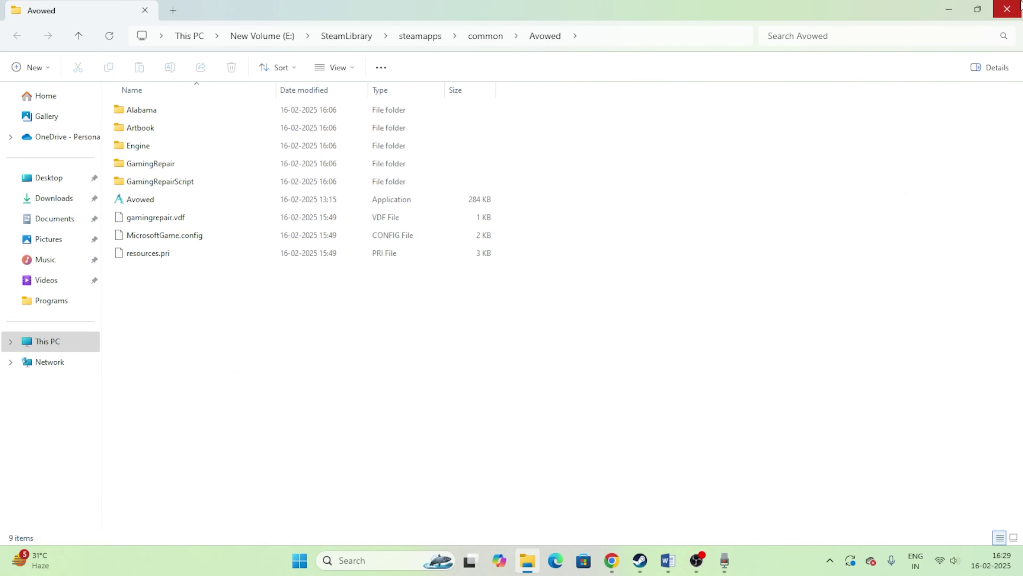
Step: Close the Avowed folder, the game's properties window and the Steam window
click(1007, 9)
click(769, 91)
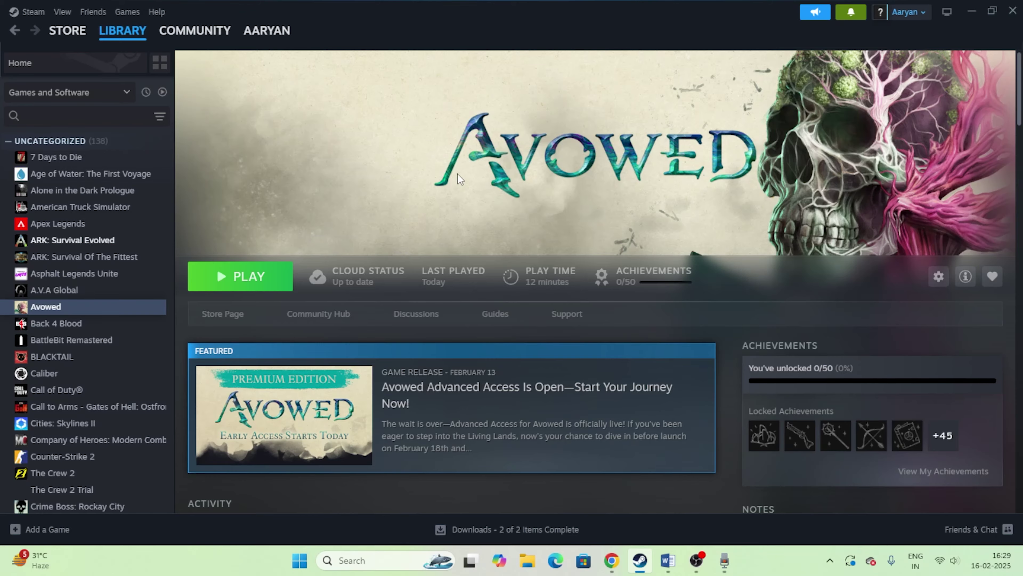
click(1012, 11)
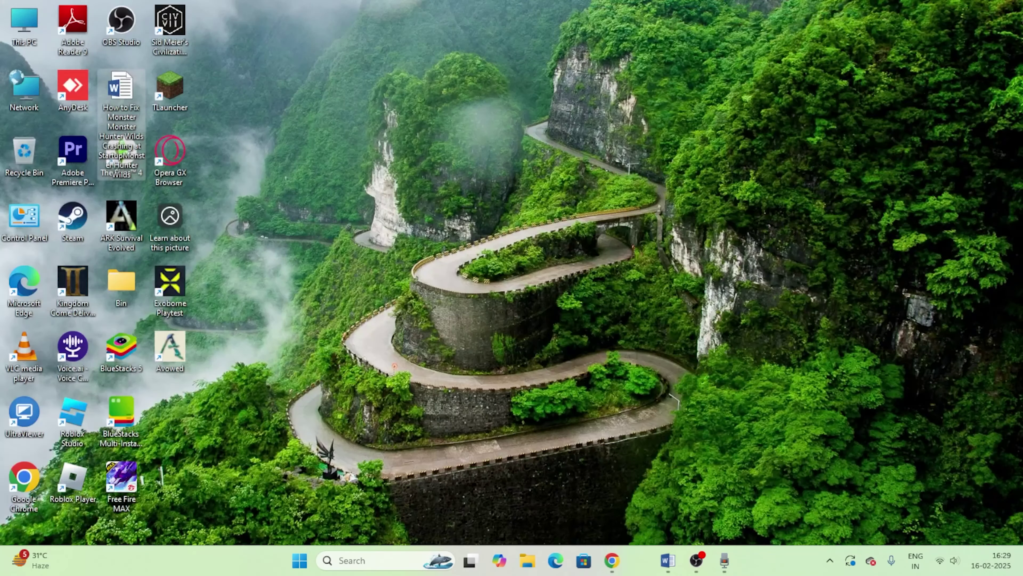
Step: Navigate in File Explorer to the Avowed folder under SteamLibrary\steamapps\common on New Volume (E:)
click(540, 564)
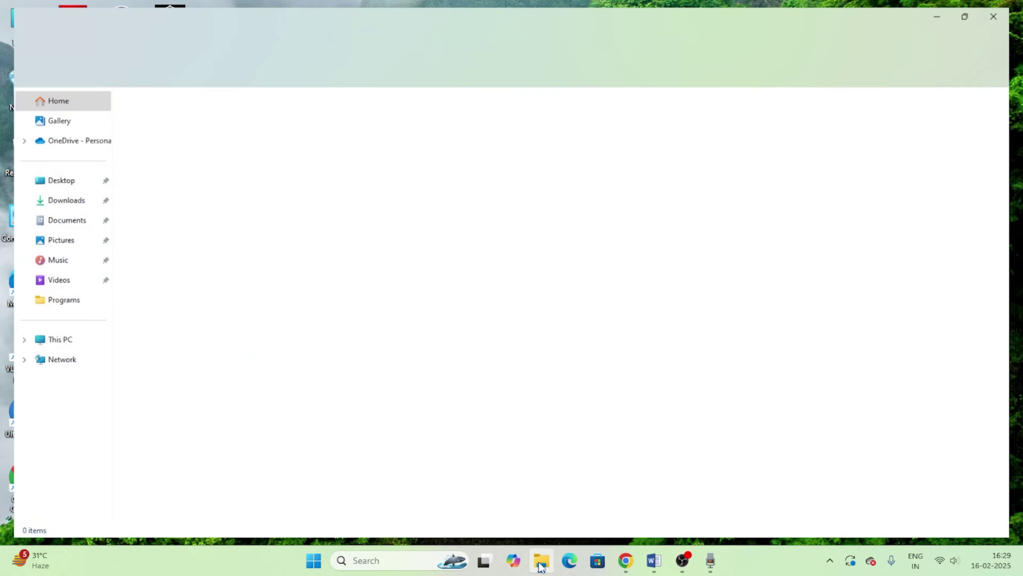
click(78, 345)
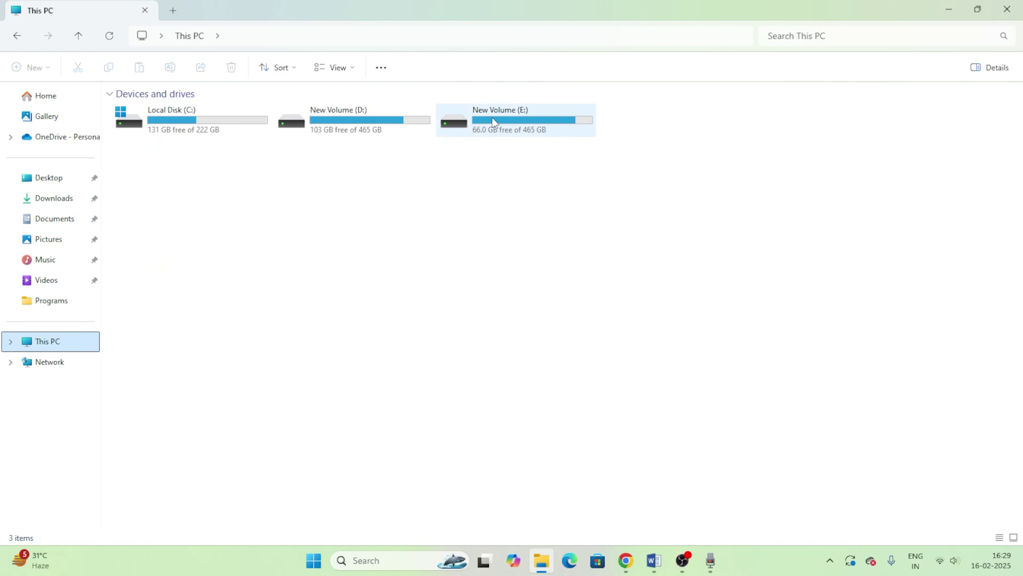
double_click(492, 117)
double_click(177, 131)
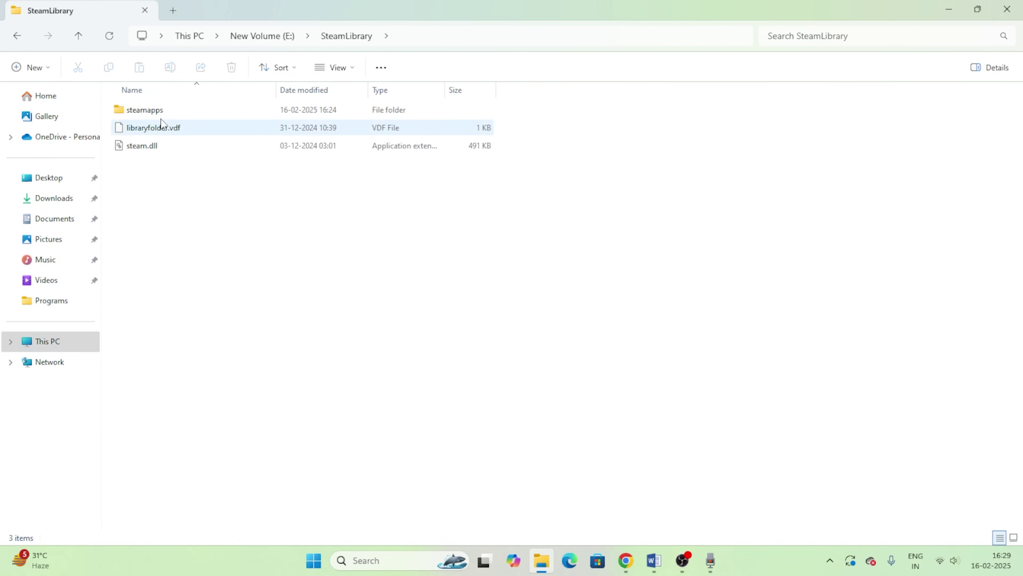
double_click(159, 112)
double_click(158, 114)
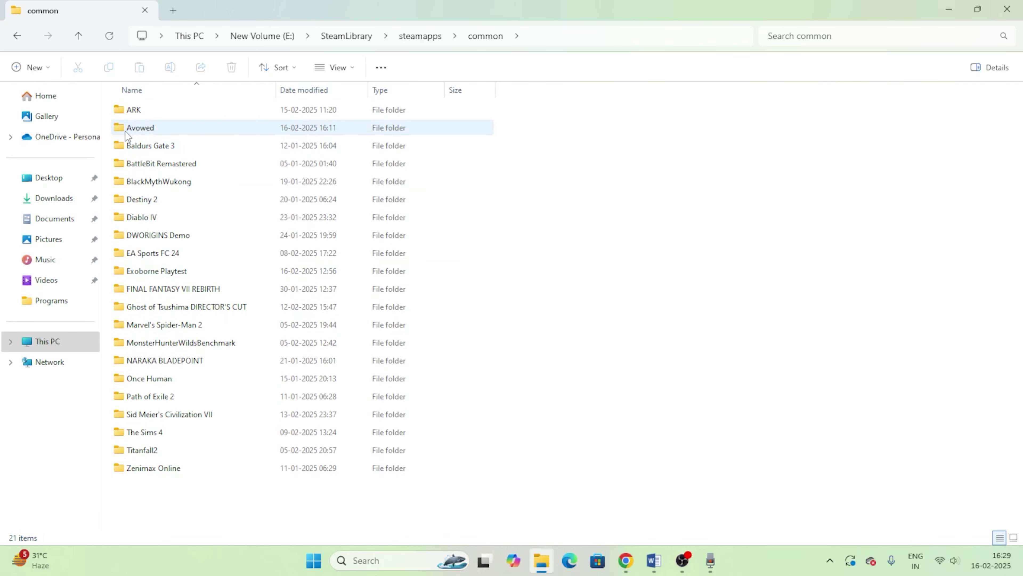
double_click(151, 128)
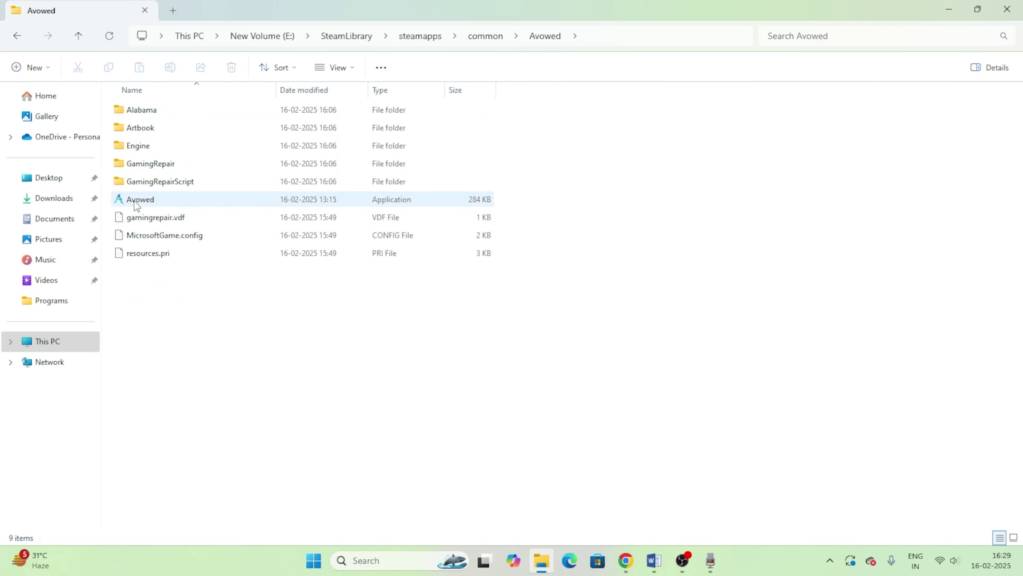
Step: Select the Avowed application file to point it out, and close the folder window
click(152, 203)
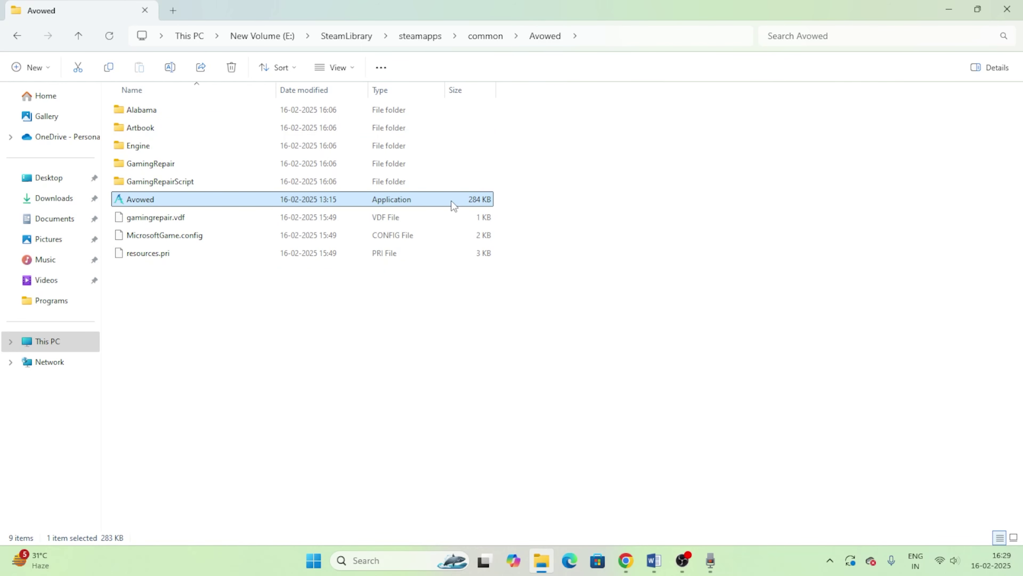
click(287, 318)
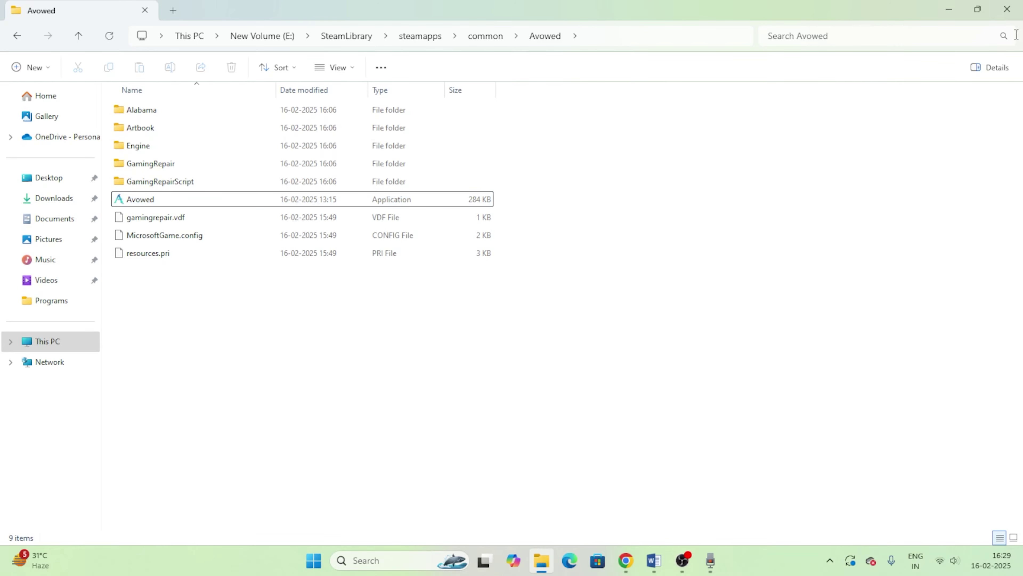
click(1008, 8)
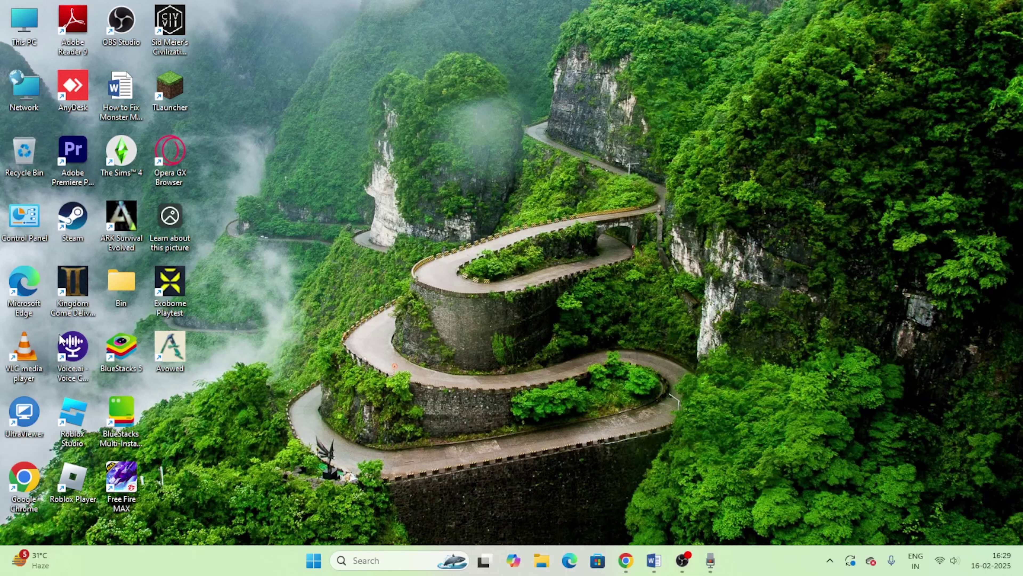
Step: Reopen Steam and highlight the Word checklist item about running the game as administrator and in compatibility mode
double_click(67, 213)
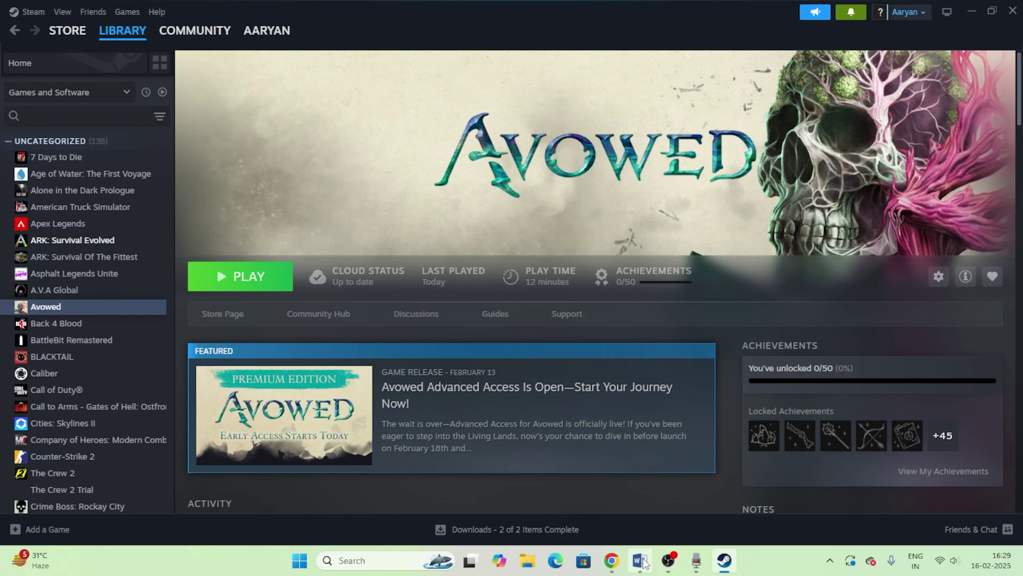
click(641, 561)
scroll(319, 266, down, 2)
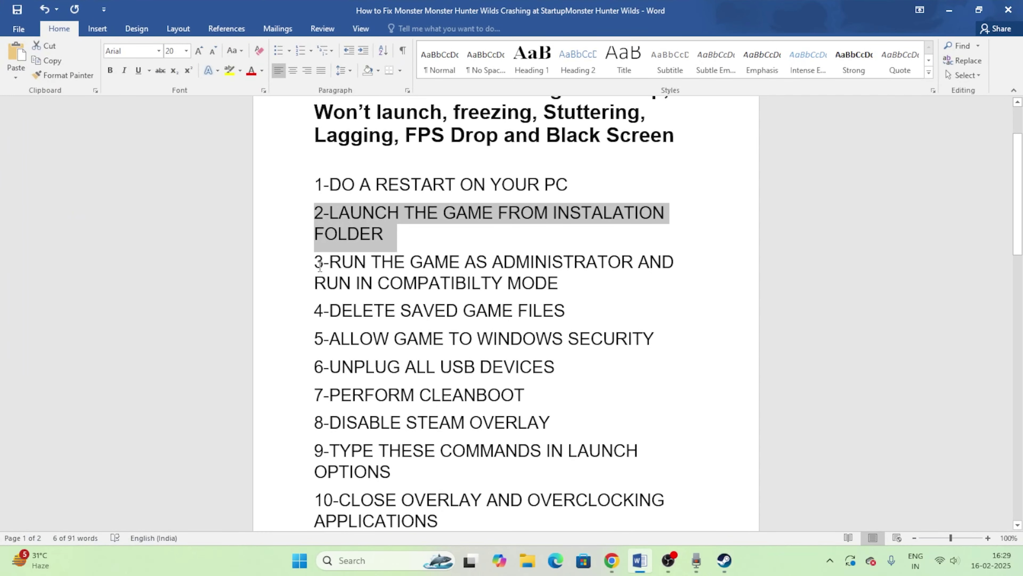
drag(319, 266, 573, 280)
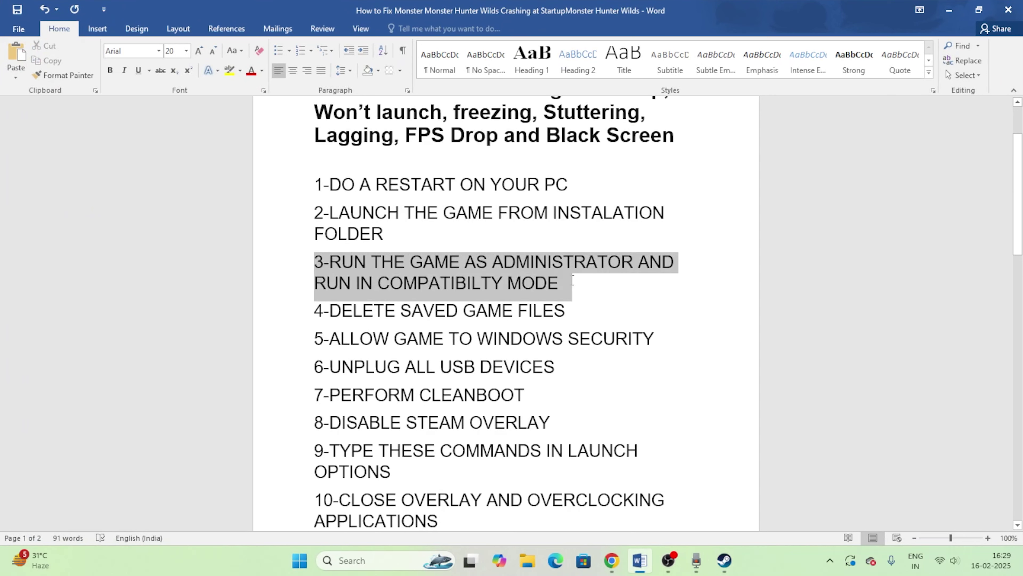
click(612, 307)
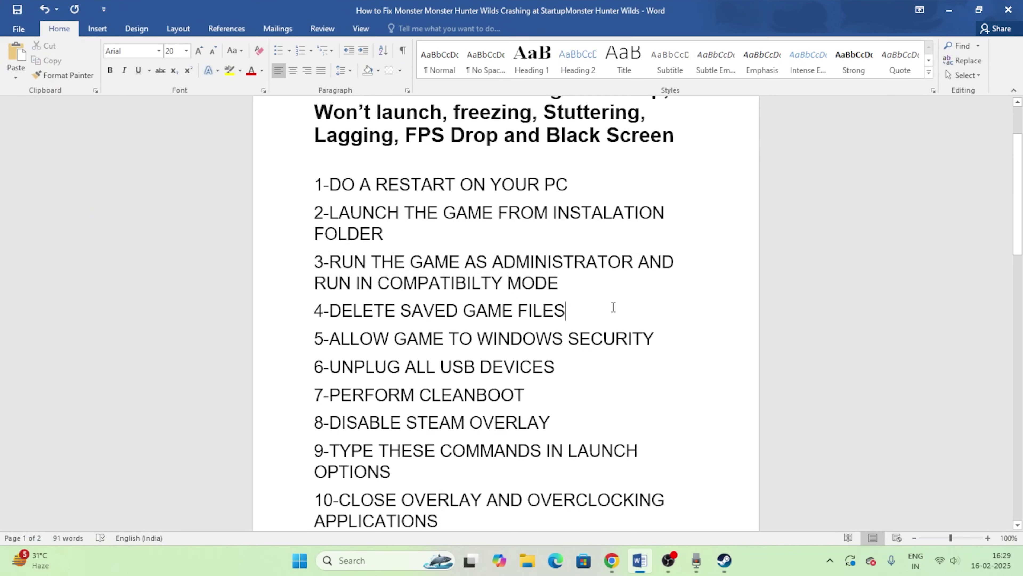
click(948, 7)
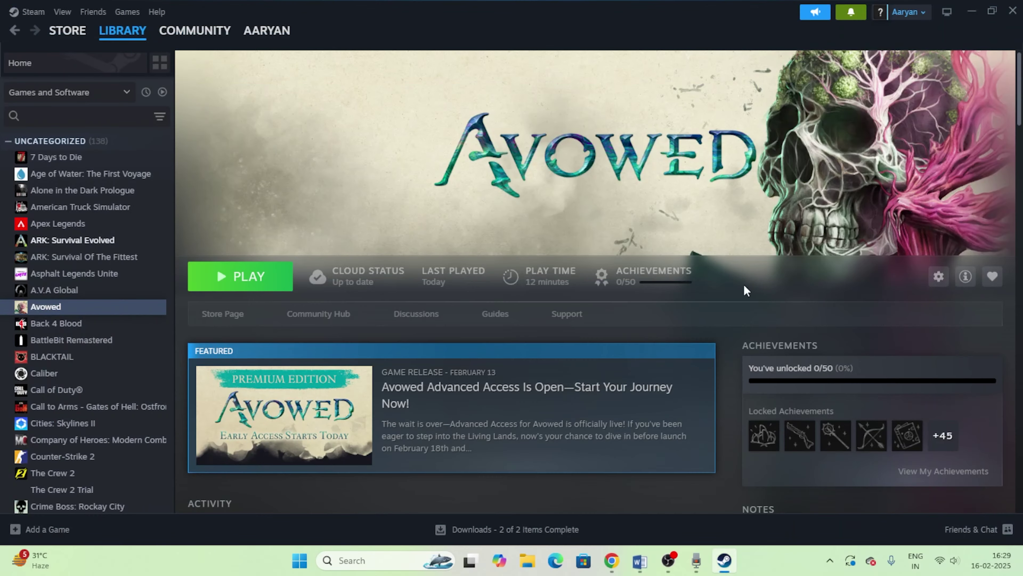
Step: Open Avowed's local installation folder from the Installed Files page of its Steam properties
right_click(46, 308)
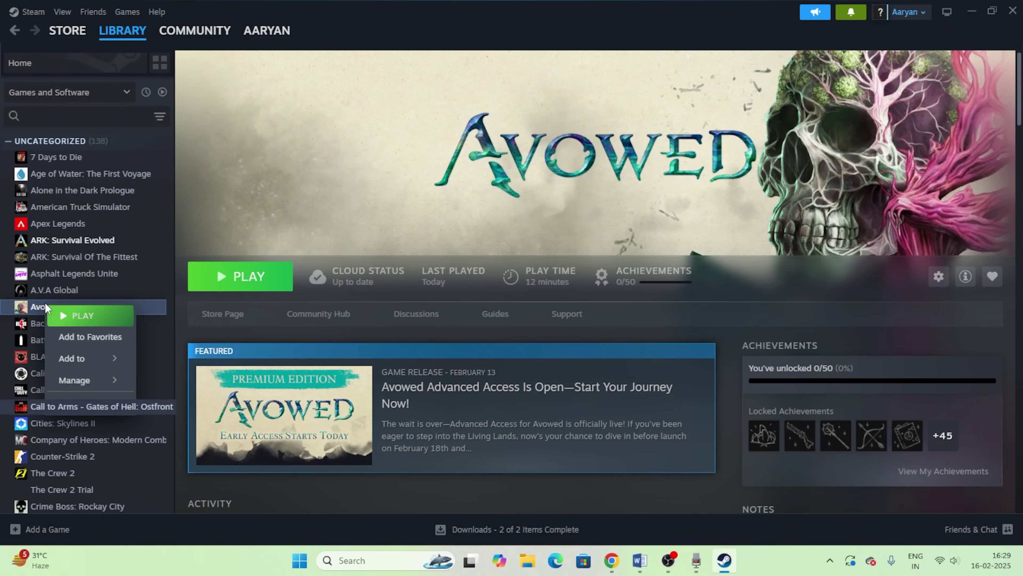
click(74, 407)
click(319, 189)
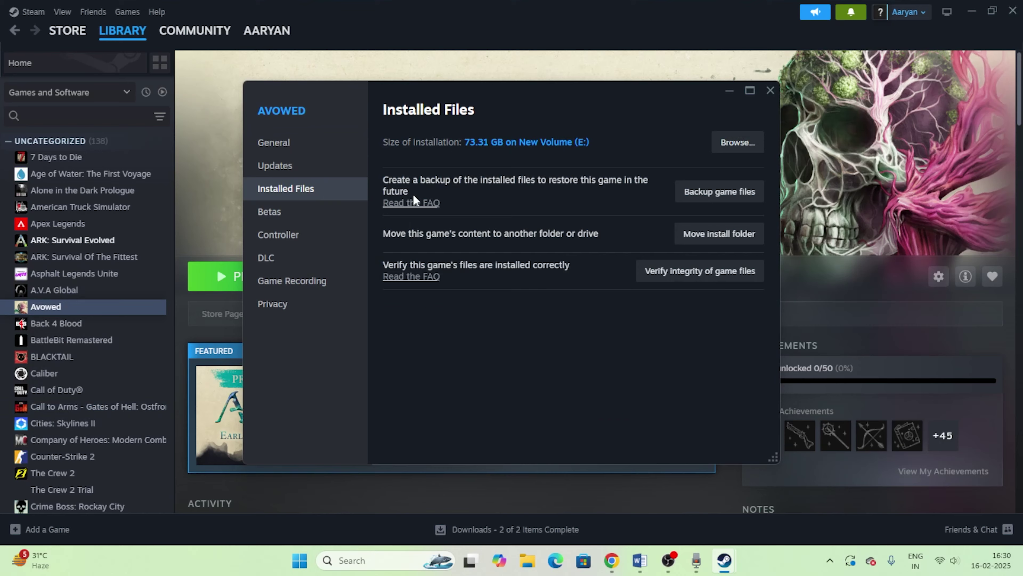
click(738, 142)
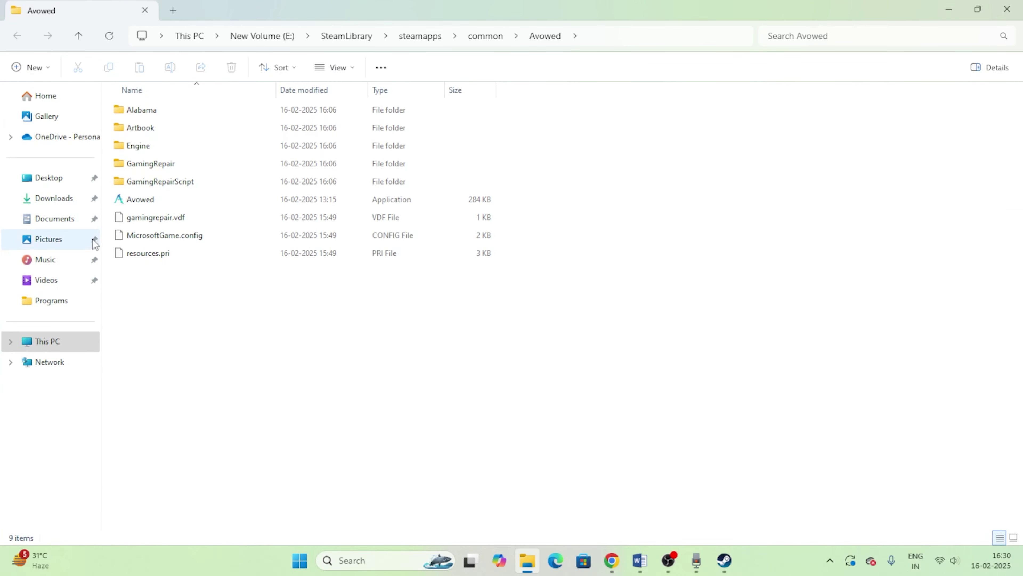
Step: Open the compatibility settings in the properties of the Avowed application file
click(141, 202)
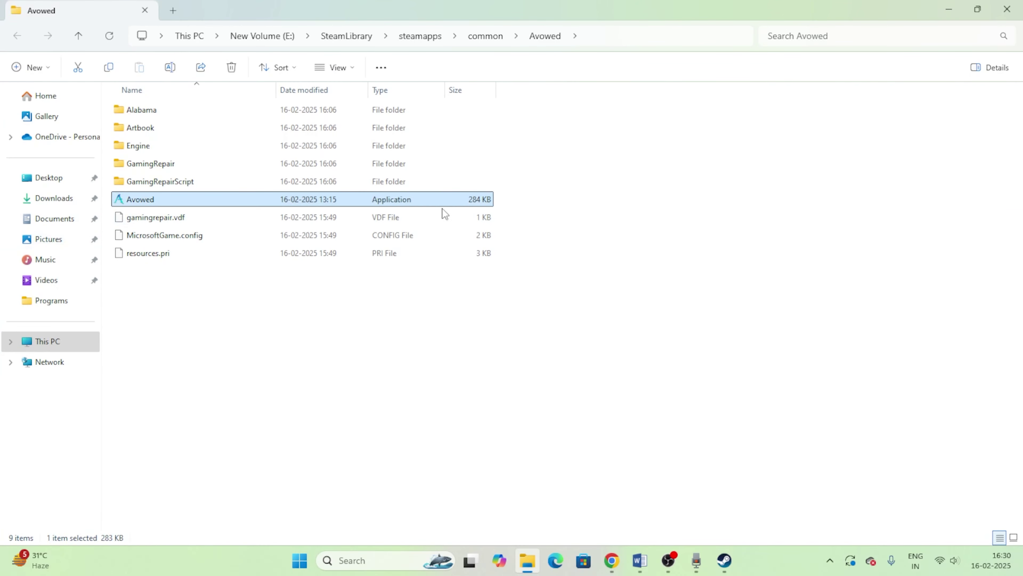
right_click(411, 203)
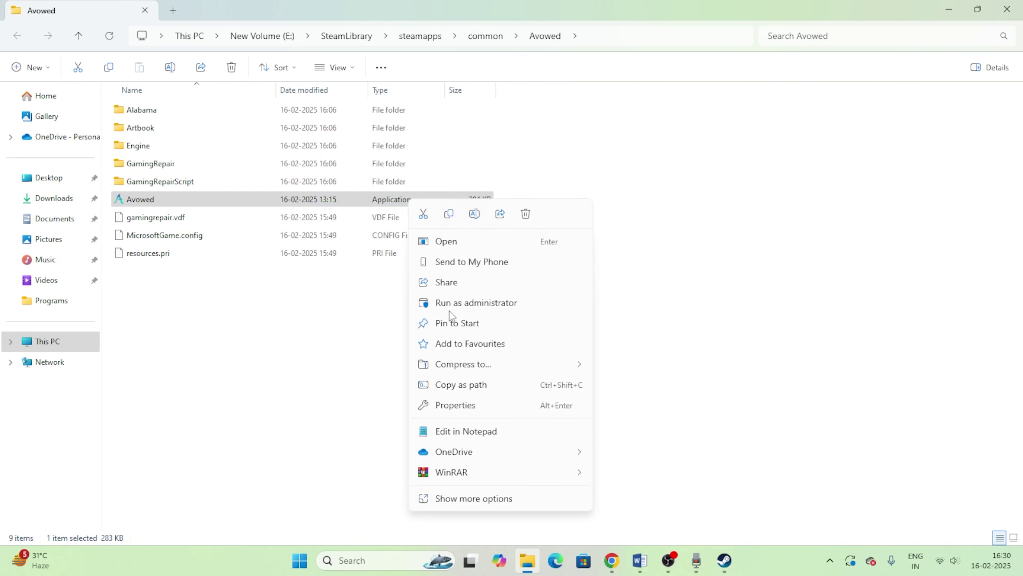
click(455, 498)
click(457, 494)
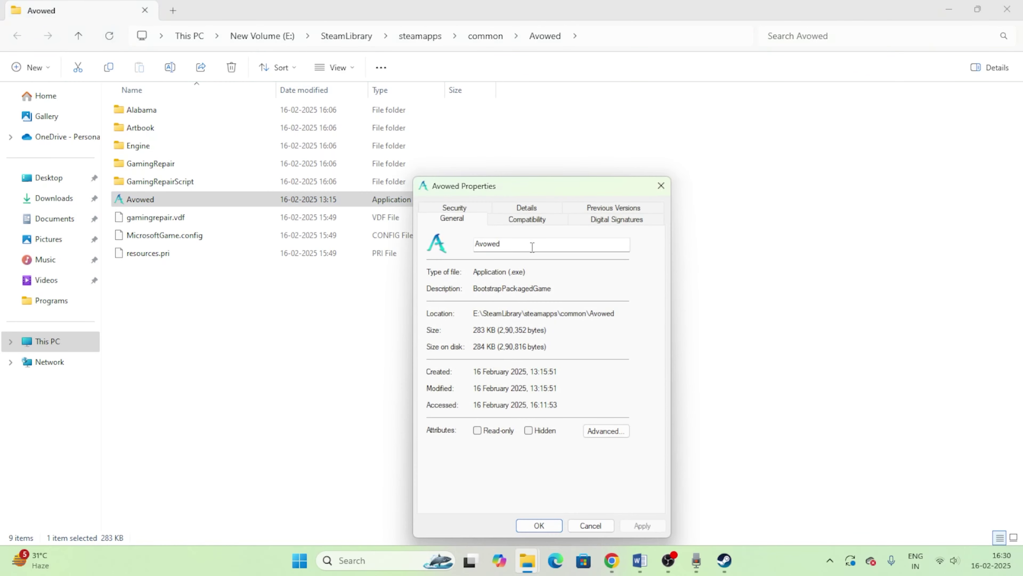
click(528, 225)
Step: Enable compatibility mode for the Avowed application, set it to Windows 7, and apply the change
click(438, 305)
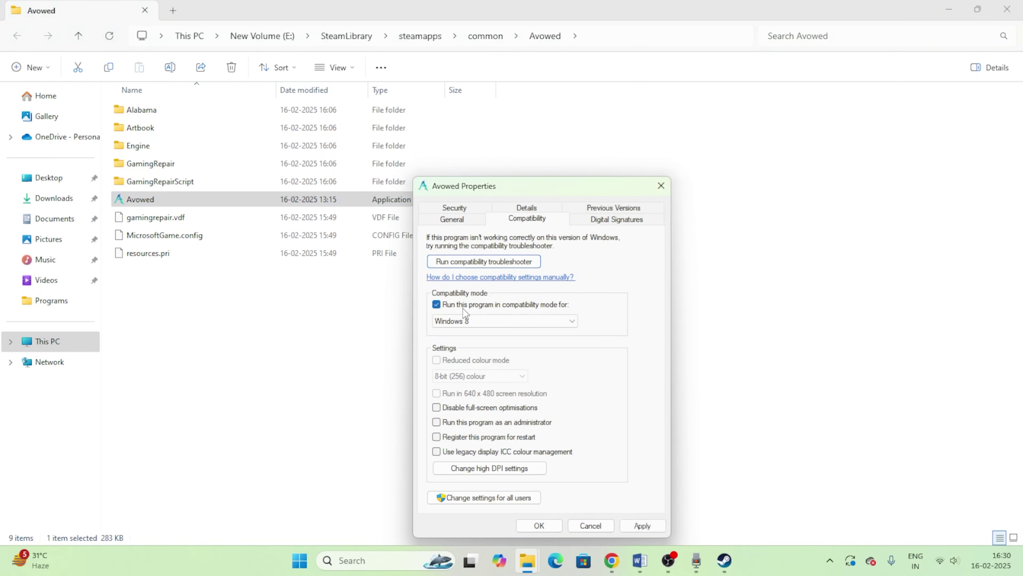
click(512, 322)
click(482, 357)
click(642, 525)
Step: Set the Avowed application's compatibility mode to Windows 8 and apply the change
click(466, 329)
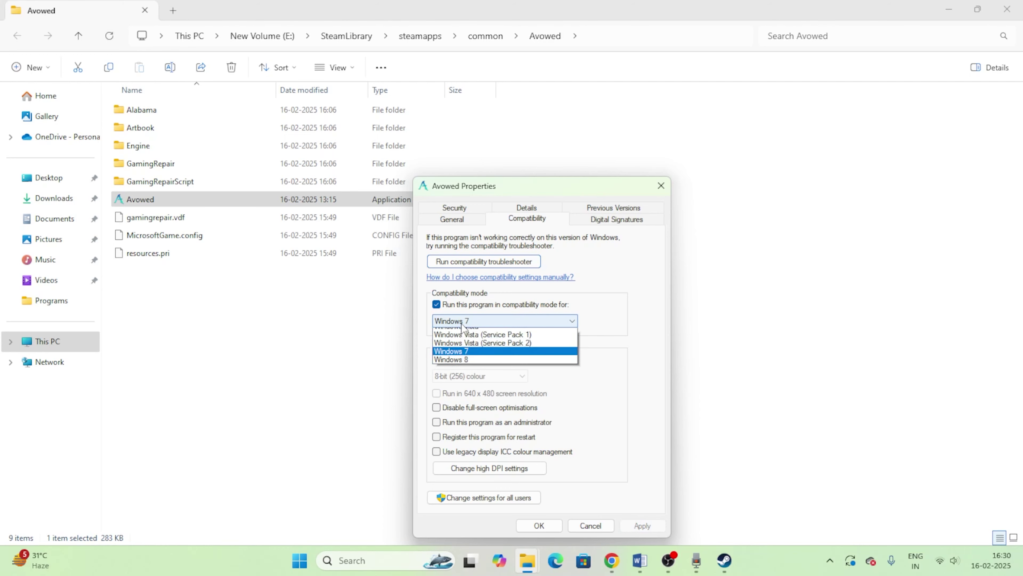
click(463, 366)
click(655, 527)
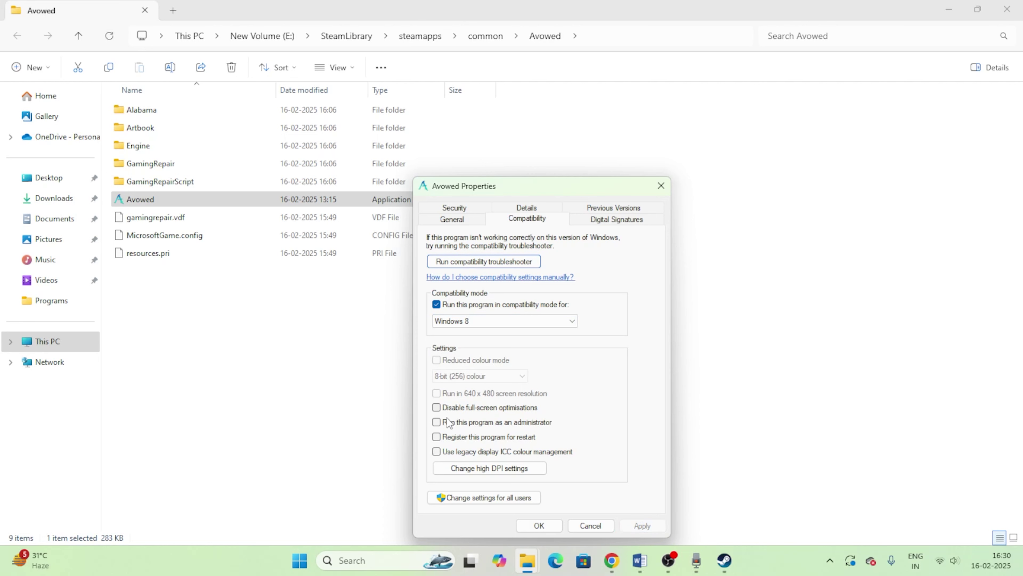
Step: Set the Avowed application to run as an administrator, confirm, and close its installation folder and Steam properties
click(442, 424)
click(538, 525)
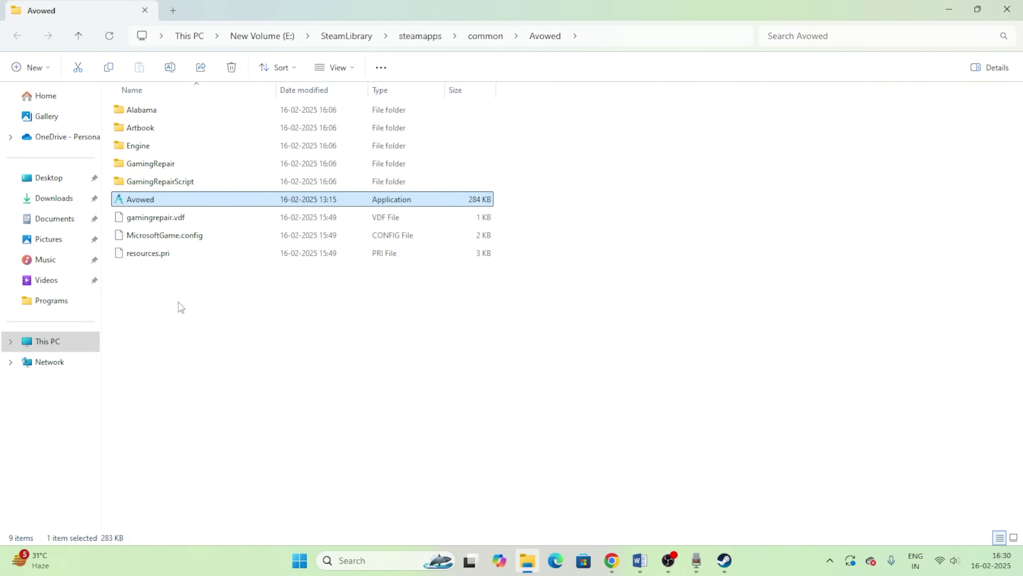
click(1007, 8)
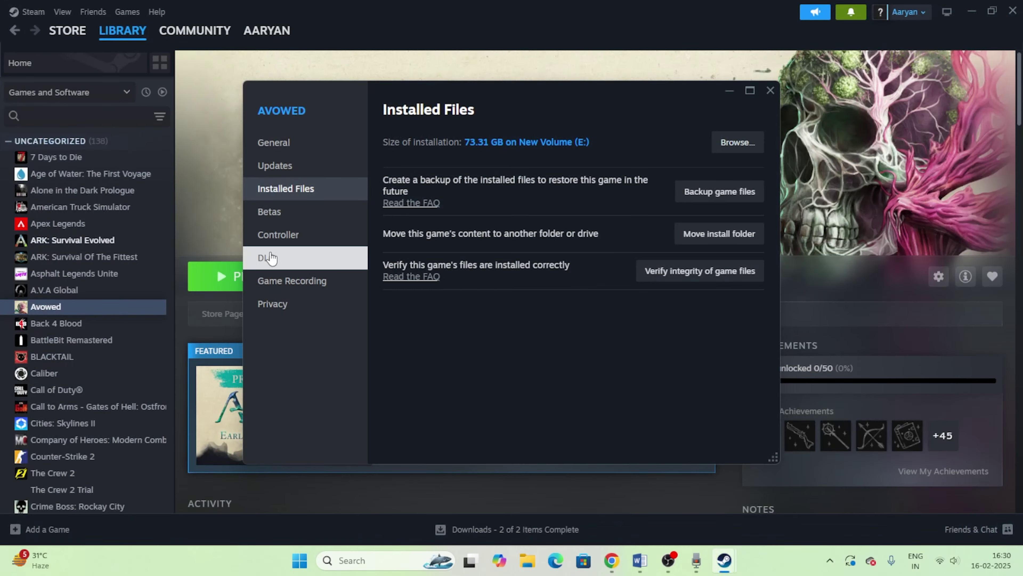
click(771, 91)
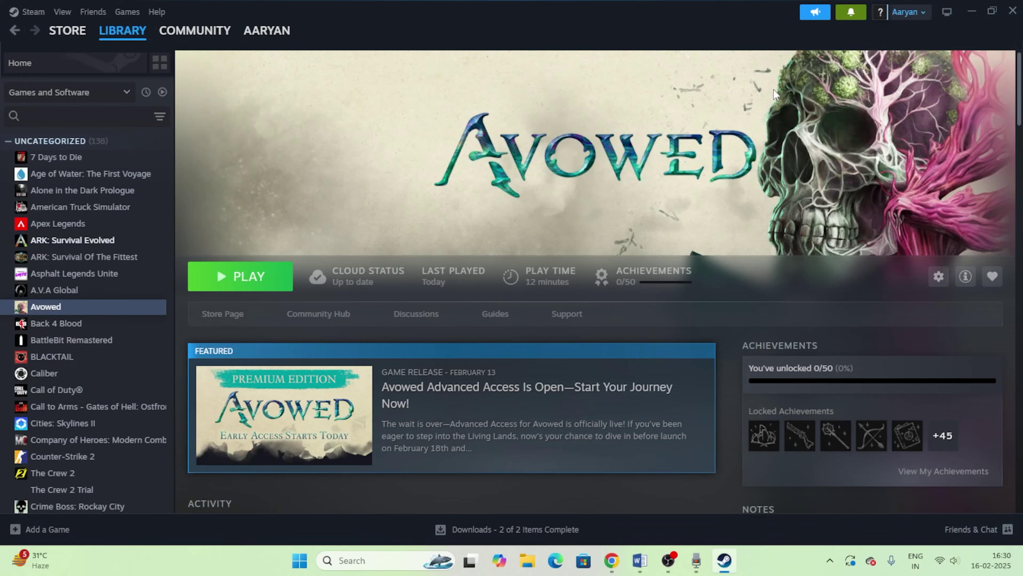
Step: Switch to the Word checklist and highlight item 4, deleting saved game files, before returning to Steam
click(639, 560)
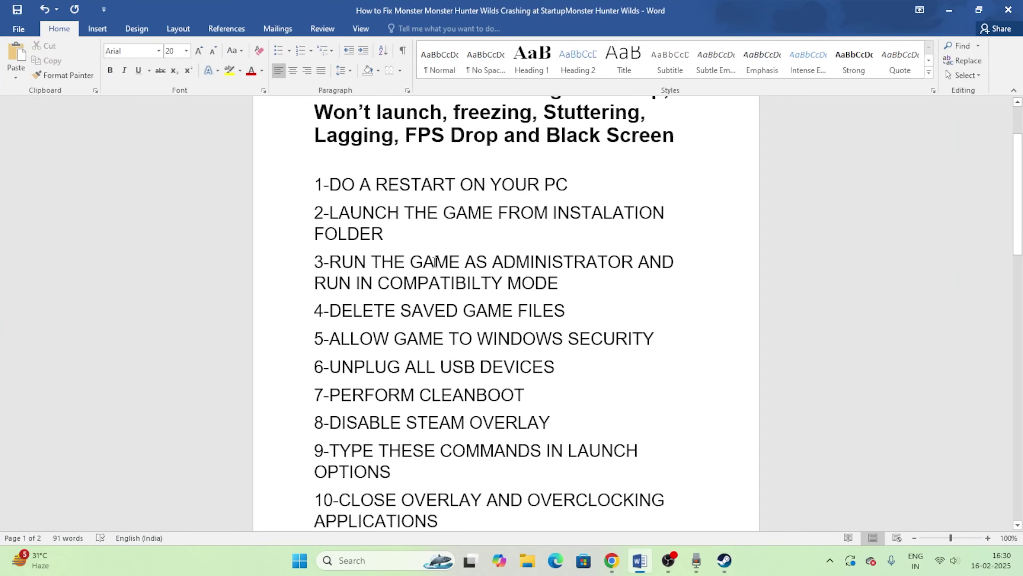
scroll(315, 271, down, 1)
drag(322, 281, 566, 281)
click(957, 16)
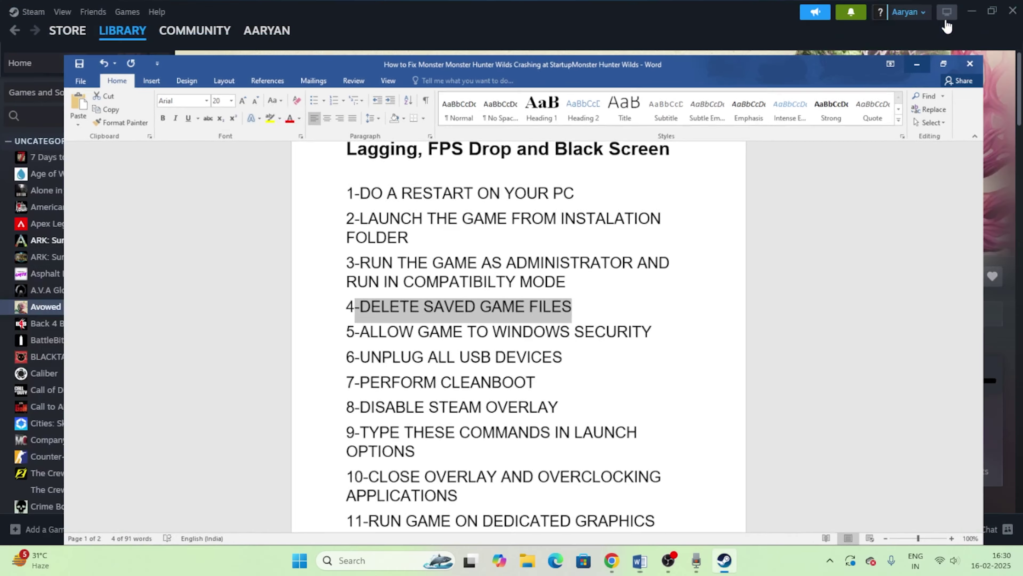
Step: Examine the game folders in File Explorer's Documents folder for Avowed save files and close the window
click(527, 560)
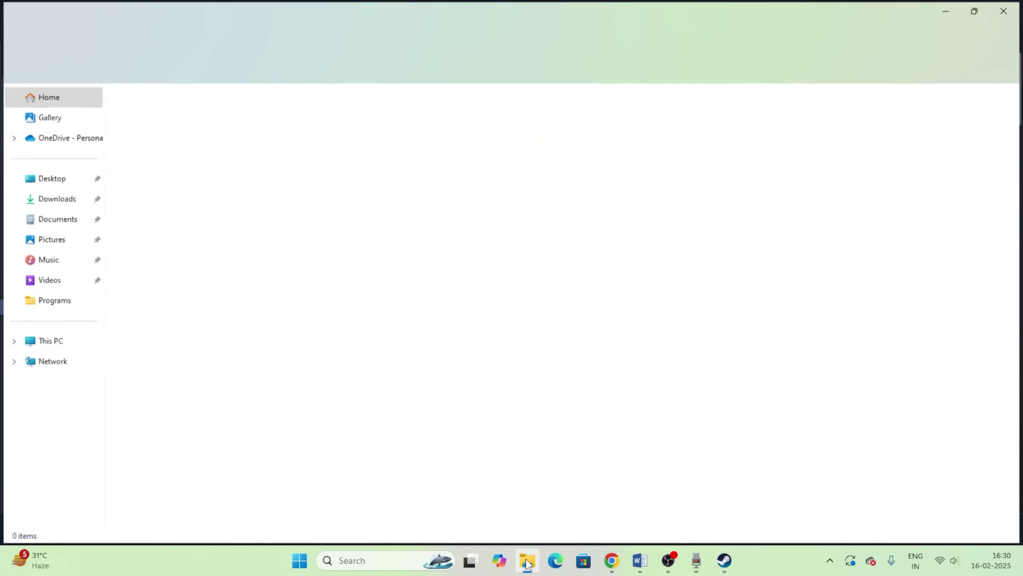
click(70, 221)
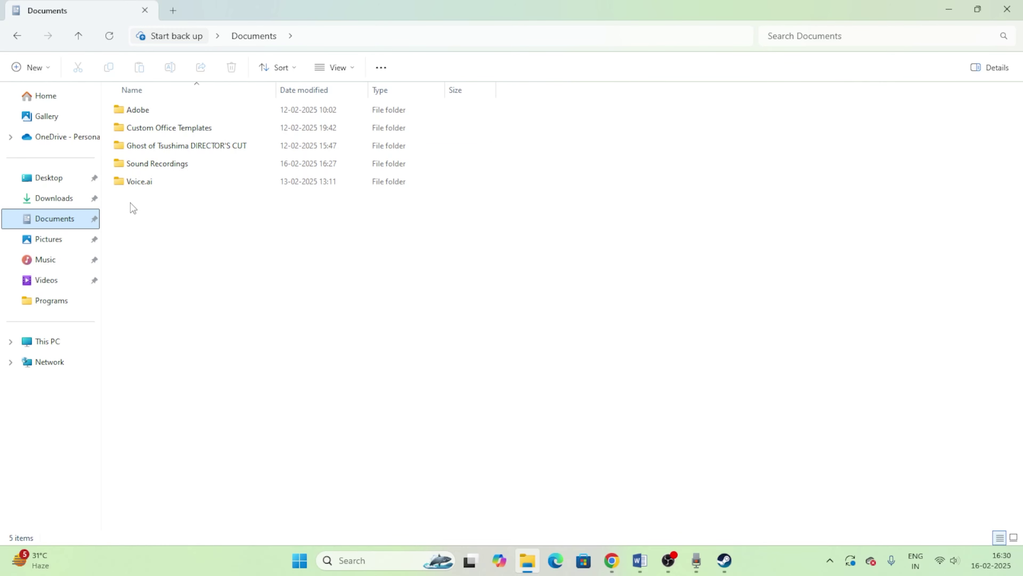
right_click(209, 149)
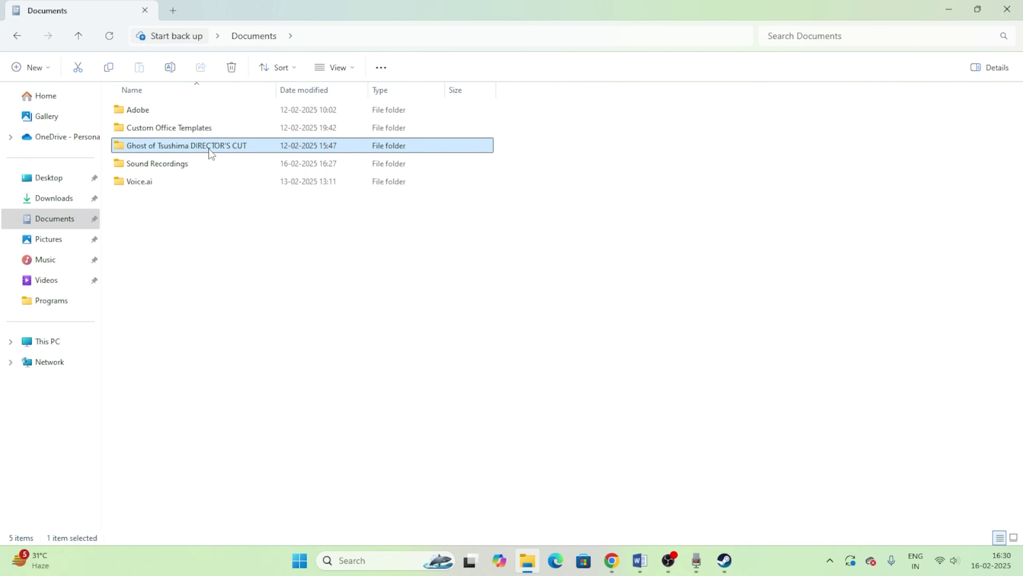
click(502, 318)
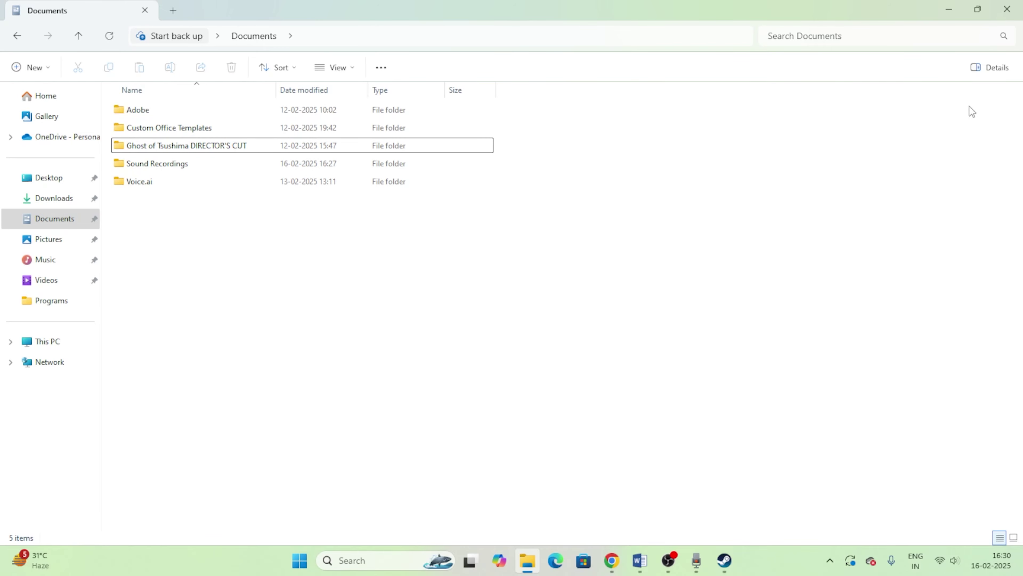
click(1007, 9)
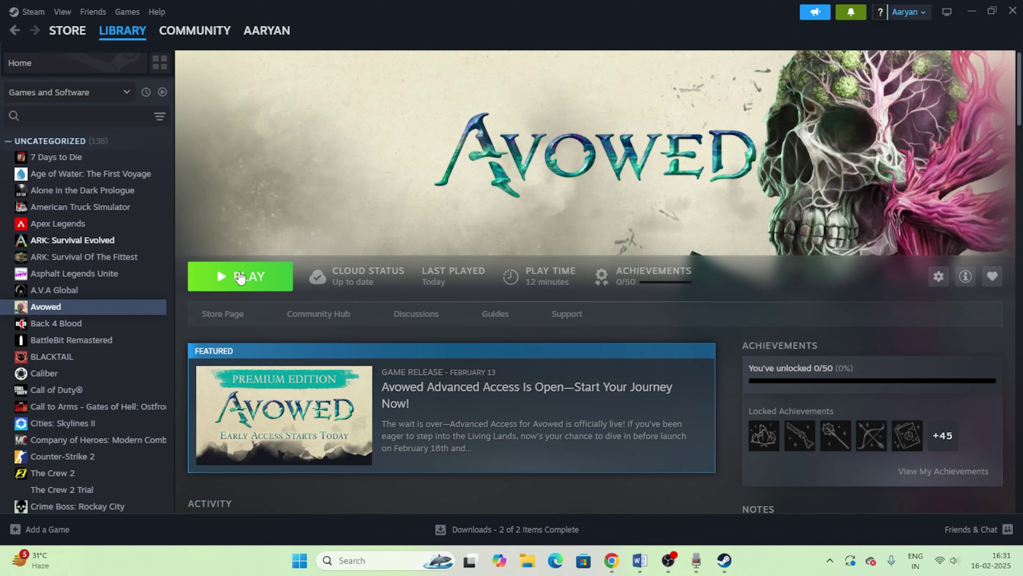
Step: Switch to the Word checklist, highlight item 5 about allowing the game in Windows security, and minimize the document
click(640, 560)
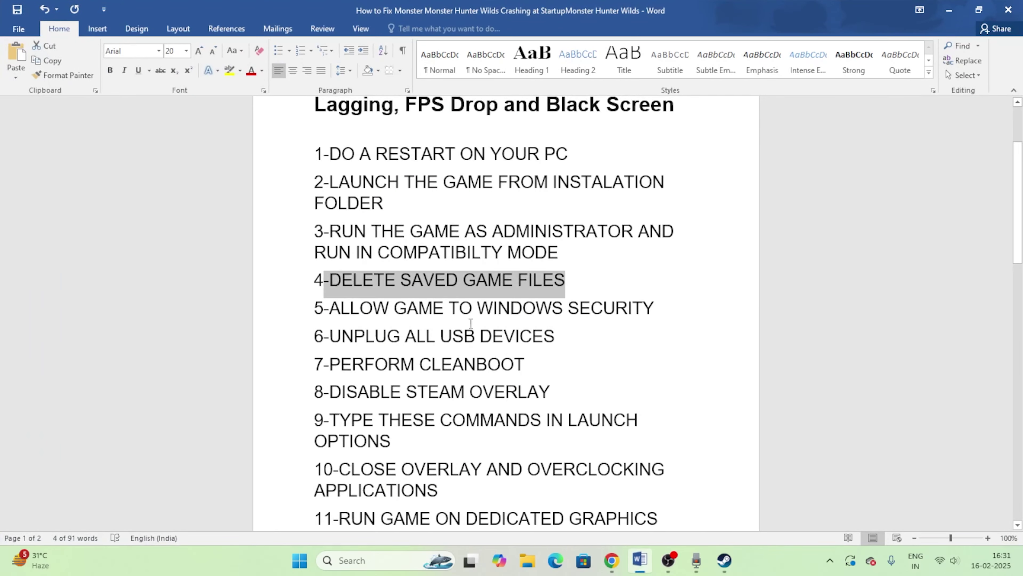
scroll(331, 252, down, 2)
drag(331, 250, 634, 247)
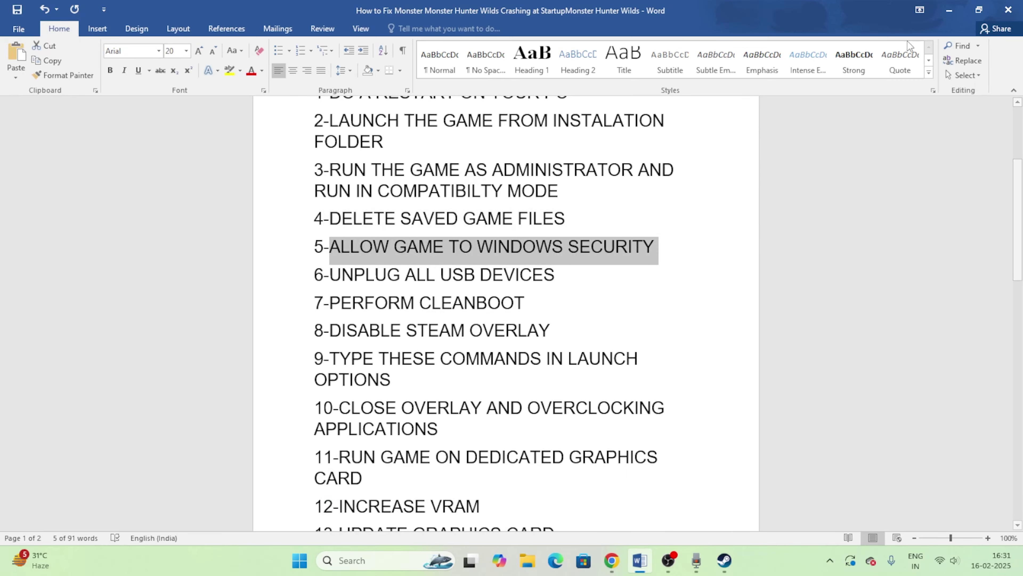
click(949, 10)
Step: Open Windows Defender Firewall's allowed apps list in Control Panel and look through it for Avowed
click(358, 552)
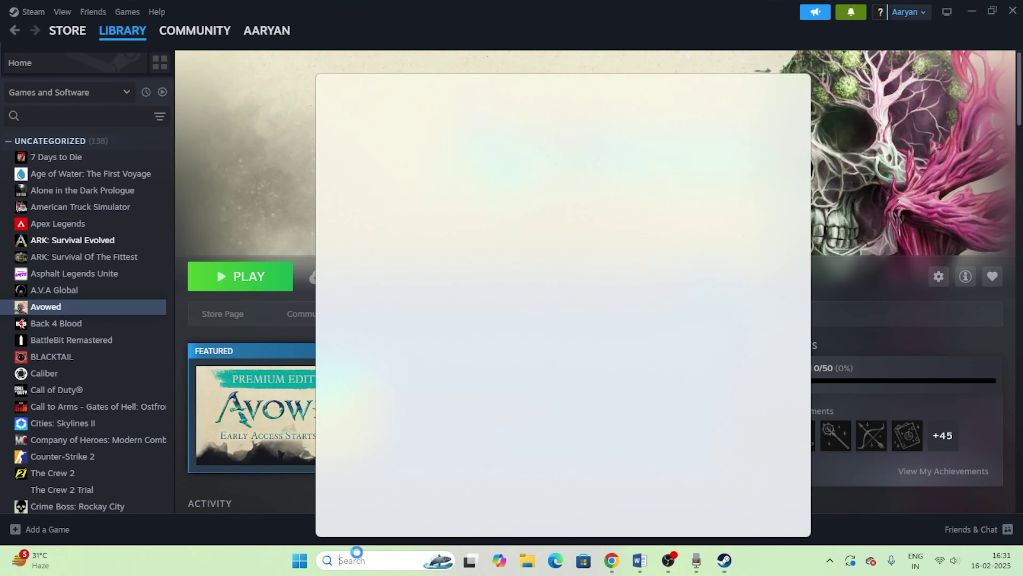
text(control)
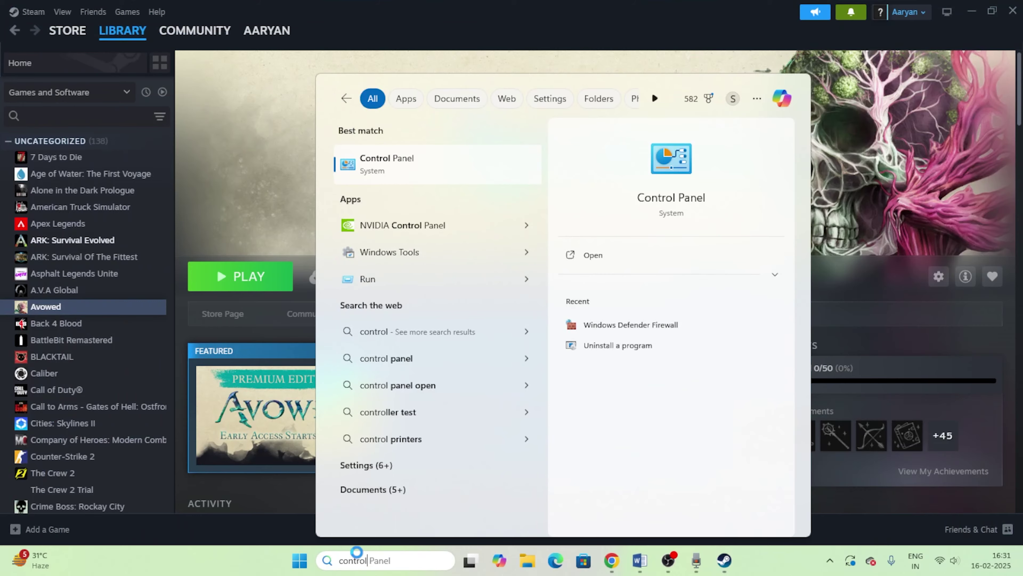
click(406, 177)
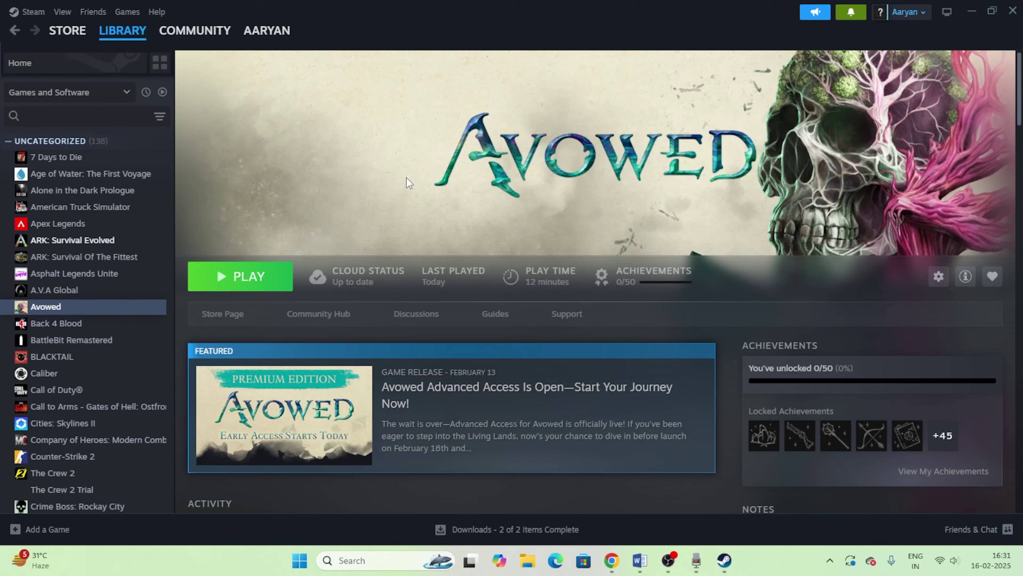
click(370, 104)
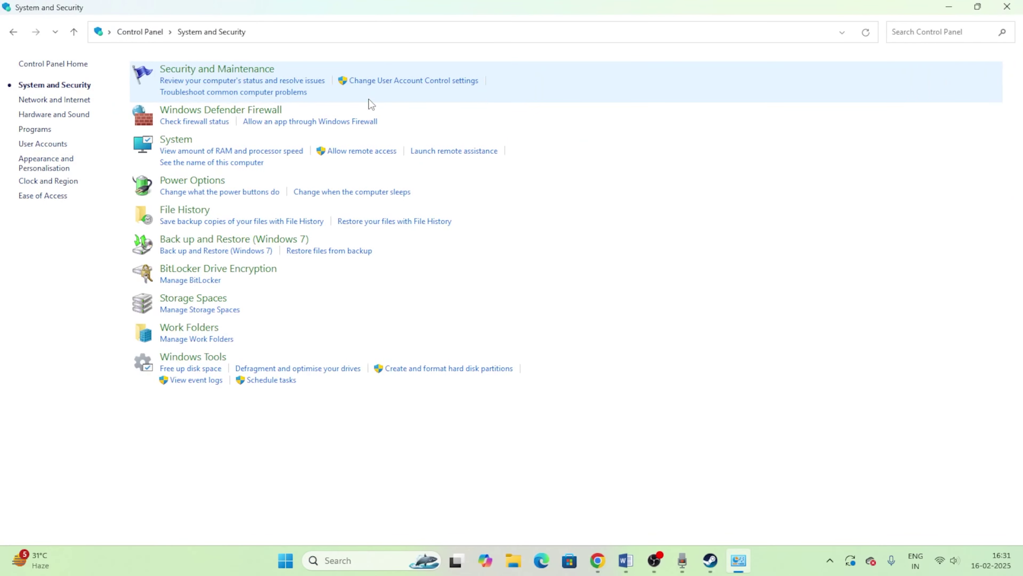
click(260, 113)
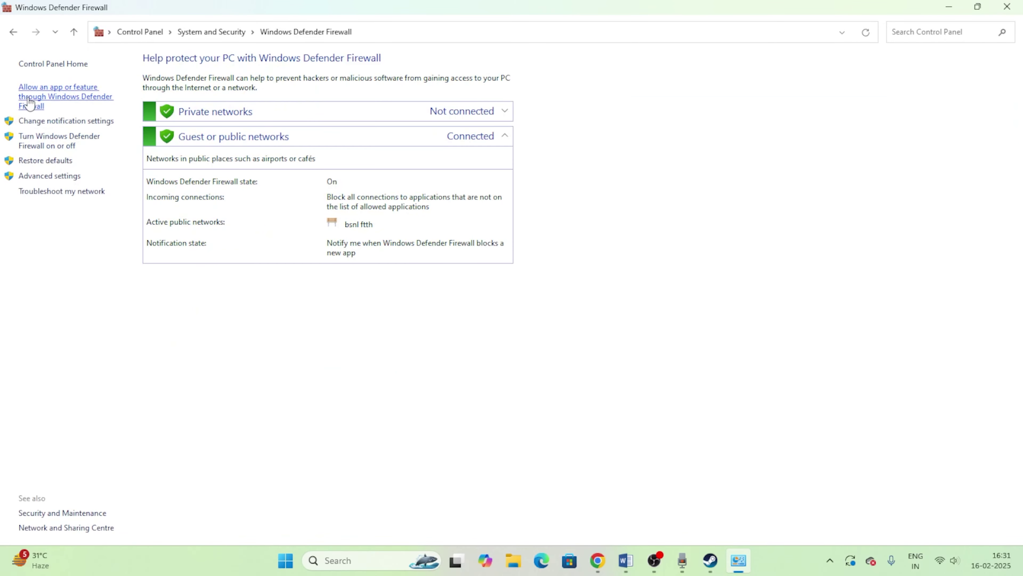
click(29, 103)
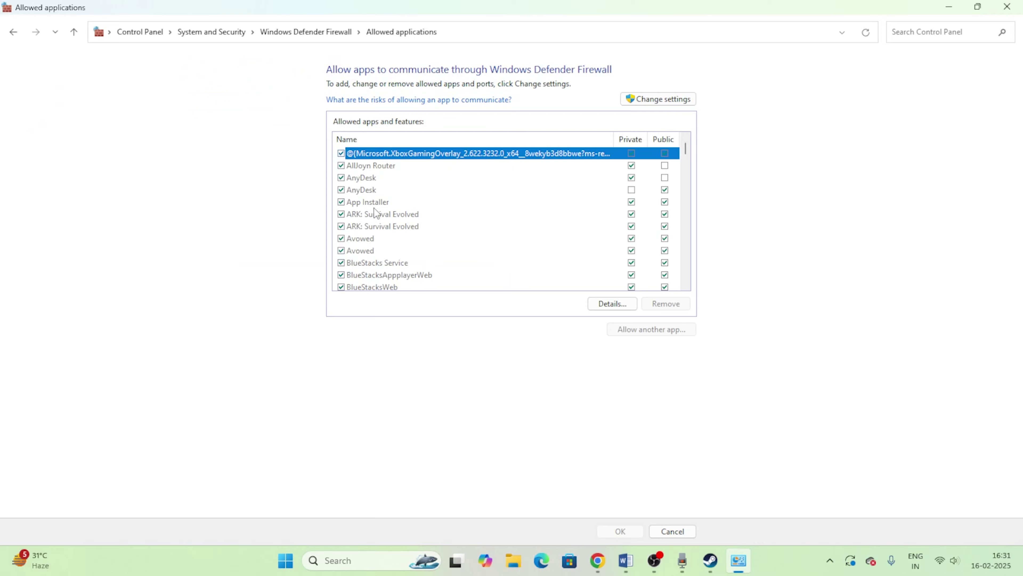
scroll(375, 214, down, 10)
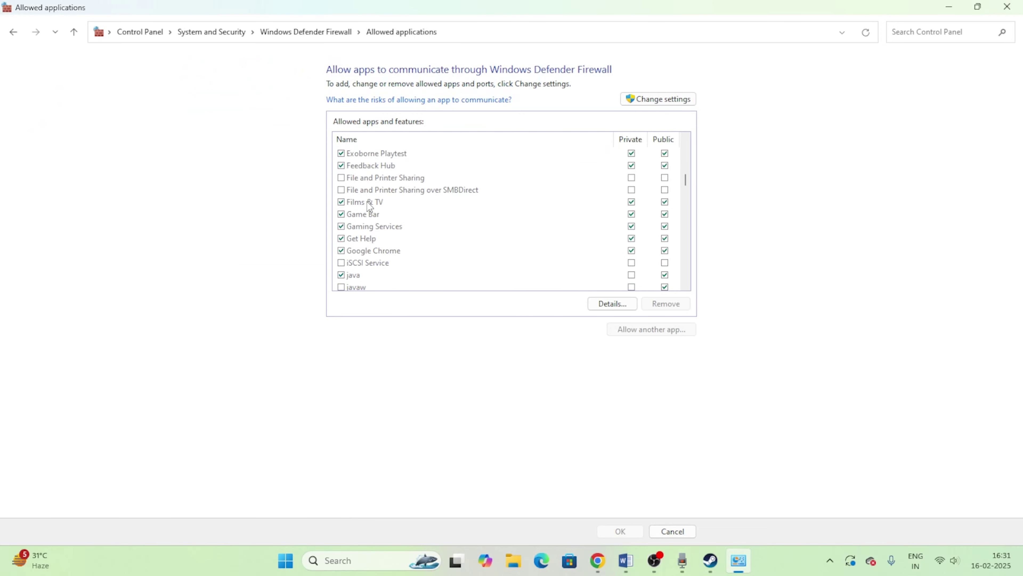
scroll(370, 206, down, 1)
scroll(370, 205, up, 12)
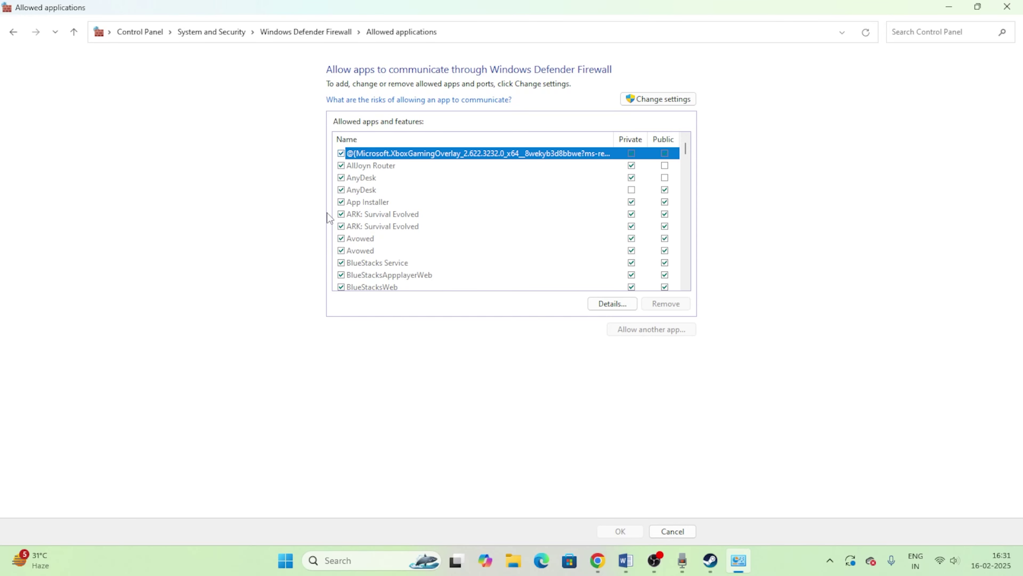
Step: Unlock the allowed apps settings, start adding another app, and browse to E:\SteamLibrary\steamapps\common\Avowed
click(656, 104)
click(661, 328)
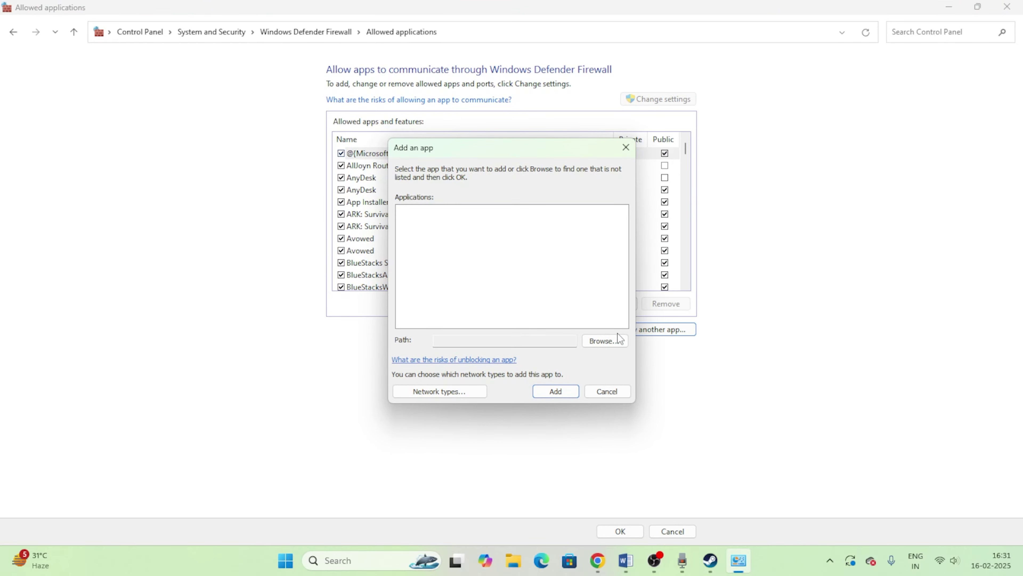
click(607, 340)
scroll(440, 330, down, 3)
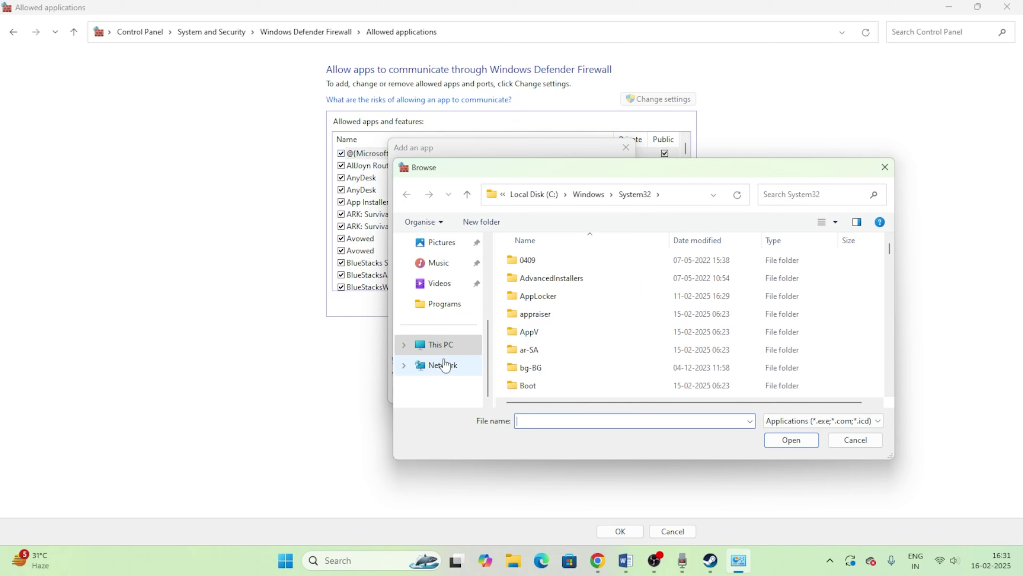
click(446, 345)
double_click(641, 307)
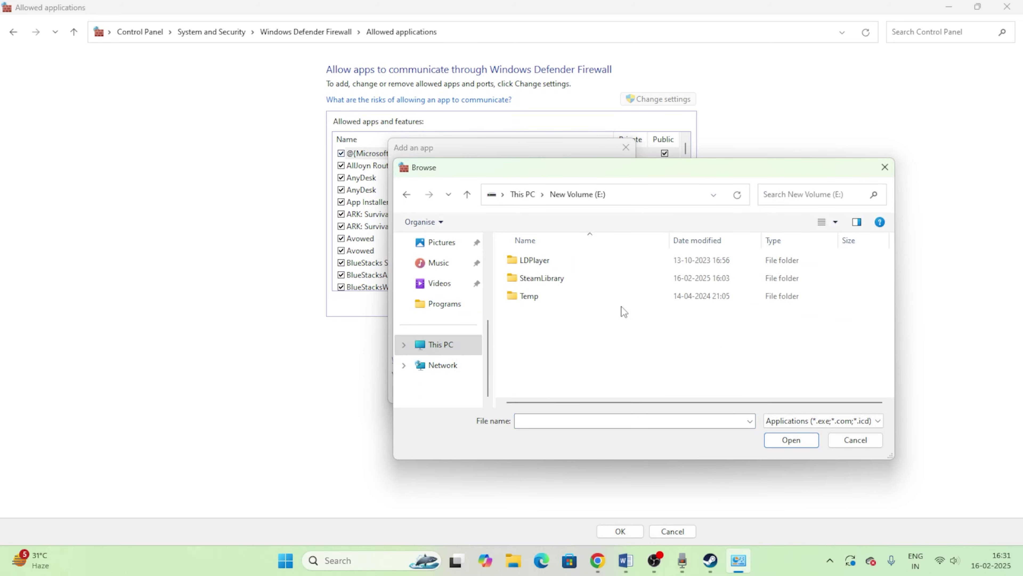
double_click(568, 278)
double_click(556, 261)
double_click(555, 262)
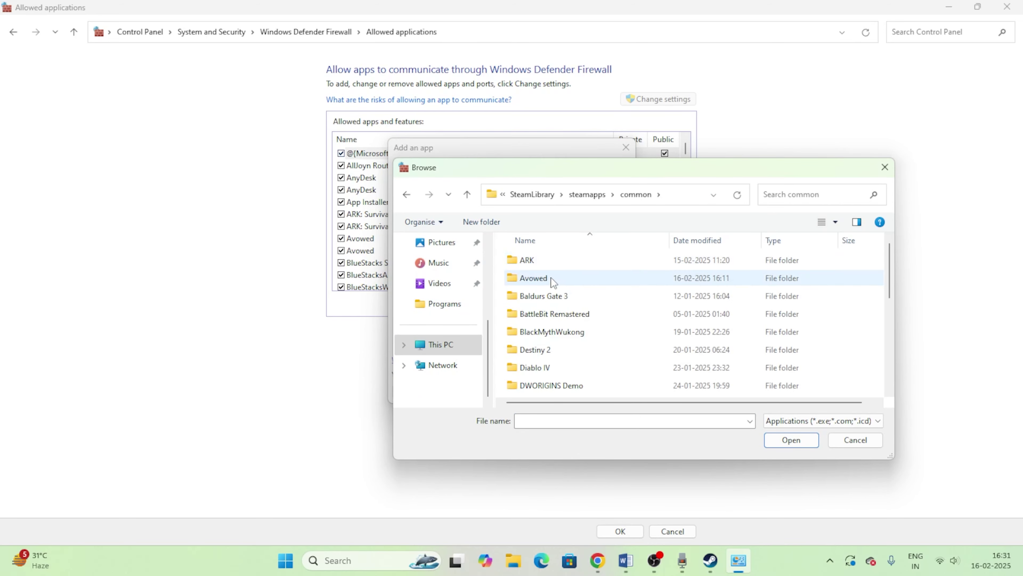
double_click(531, 278)
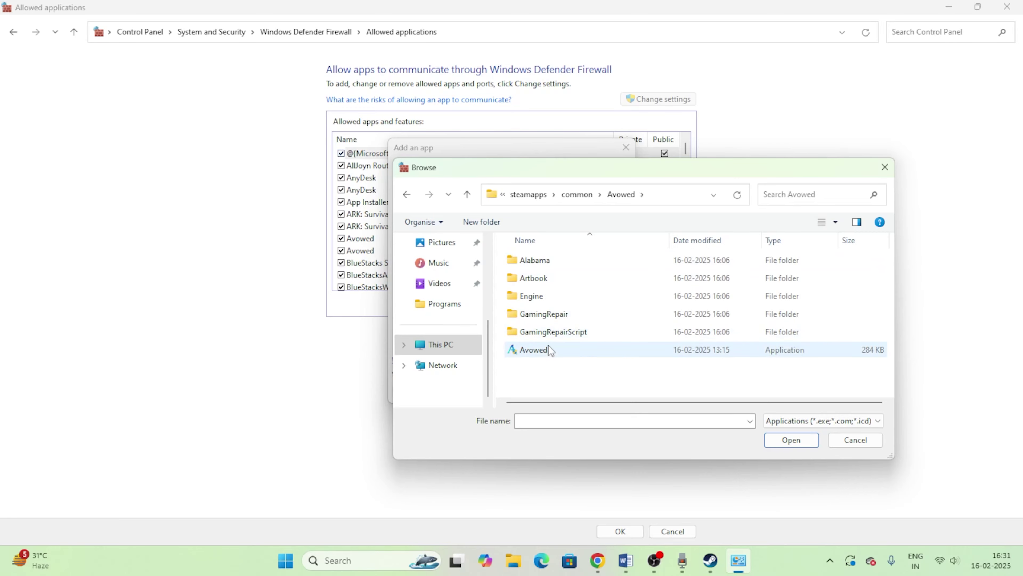
Step: Try to add the Avowed application to the firewall's allowed apps, and close the dialogs and Control Panel
click(548, 349)
click(796, 441)
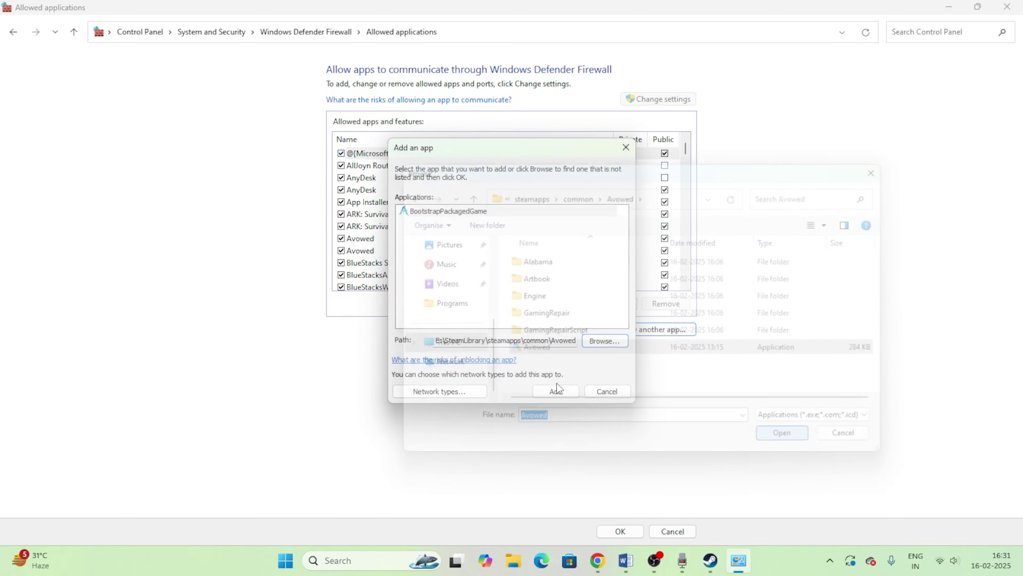
click(556, 386)
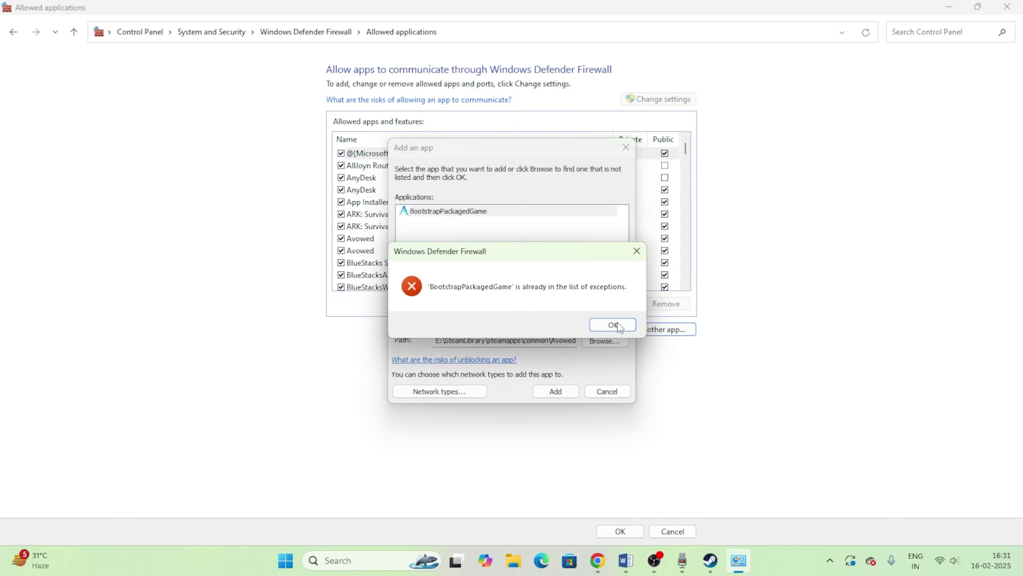
click(619, 333)
click(625, 149)
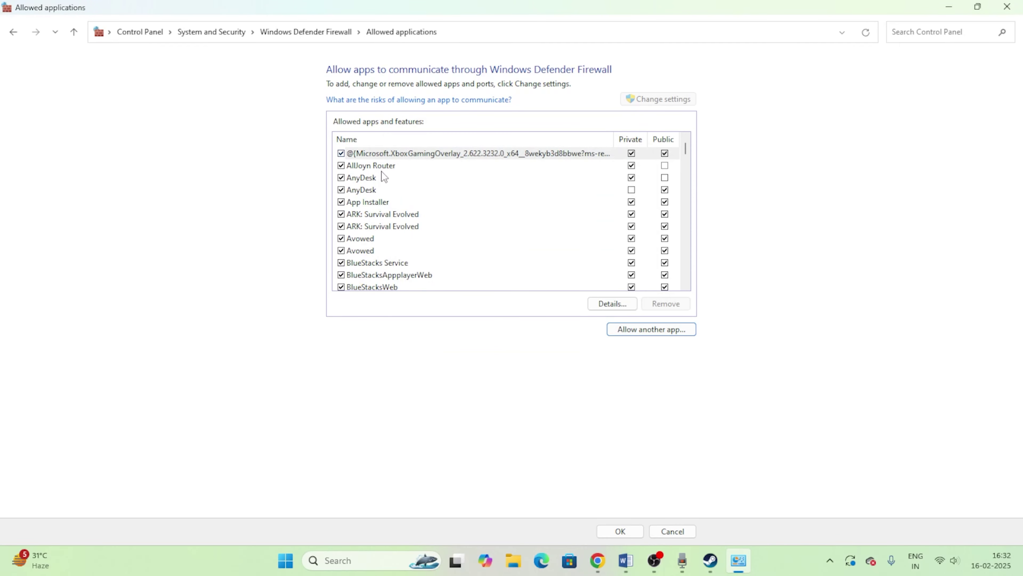
click(1007, 6)
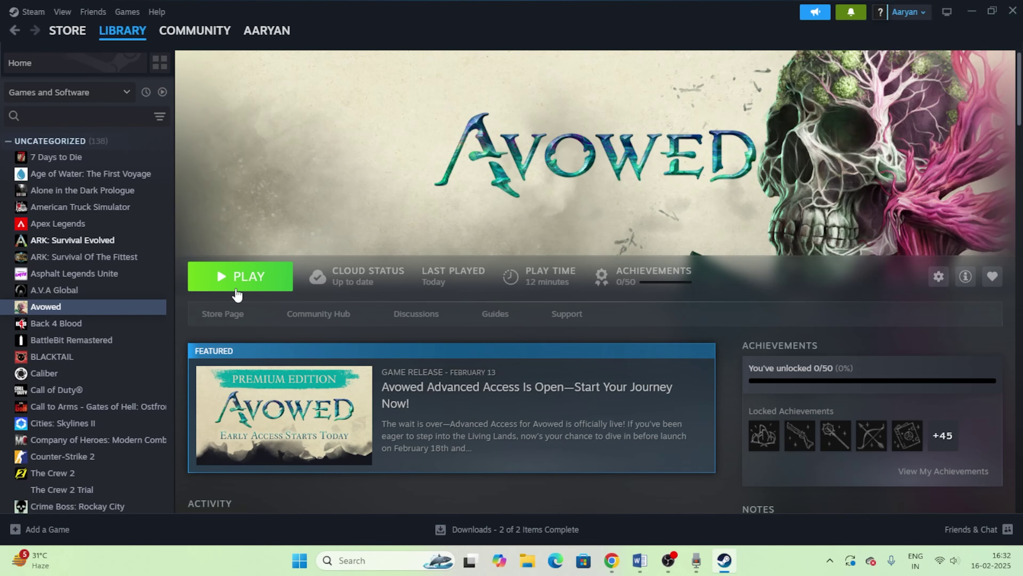
Step: Switch to the Word checklist, highlight item 6 about unplugging all USB devices, and return to Steam
click(640, 565)
scroll(360, 244, down, 1)
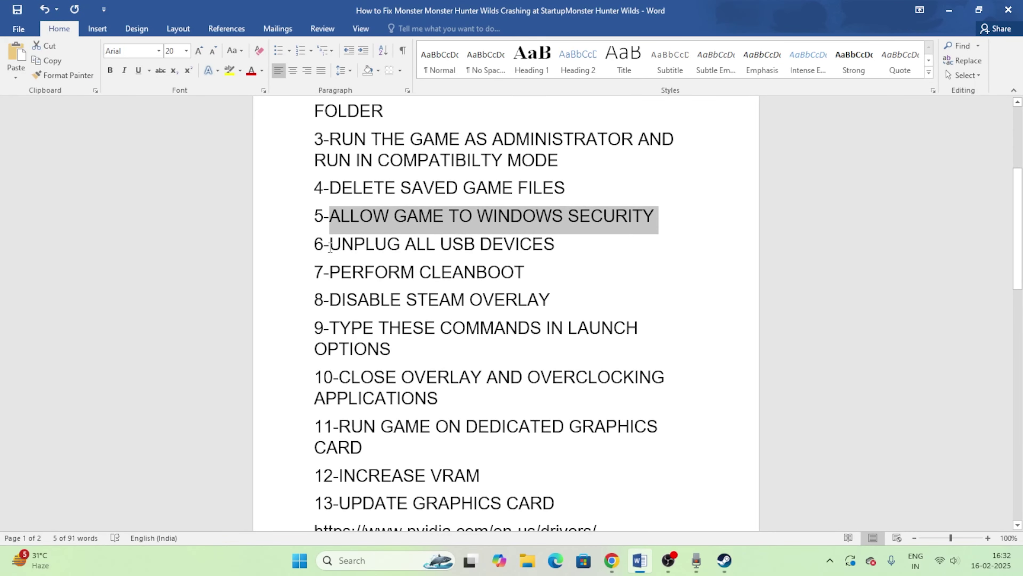
drag(359, 244, 506, 242)
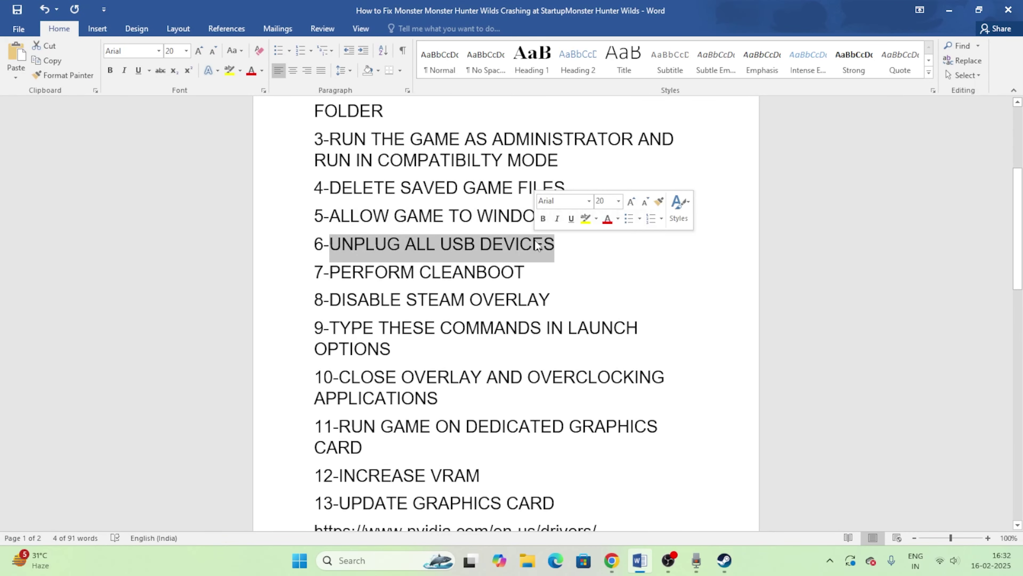
click(949, 9)
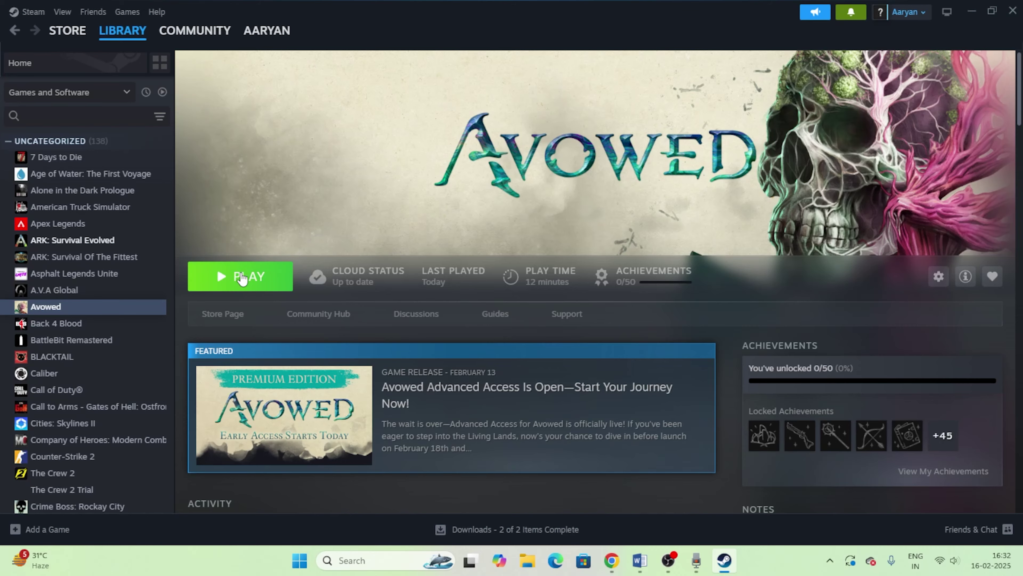
Step: Switch to the Word checklist, highlight item 7 about performing a clean boot, and minimize the document
click(639, 560)
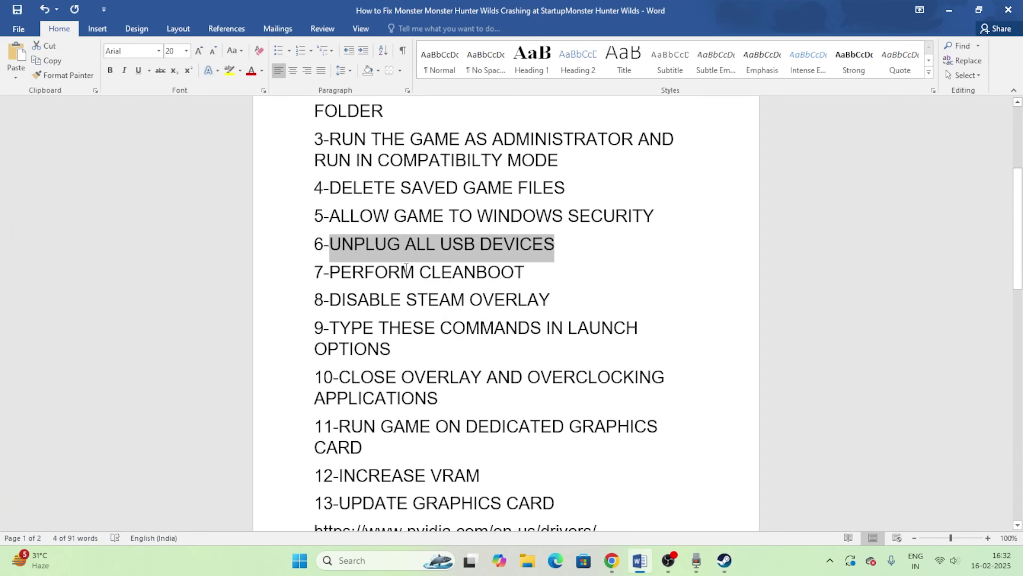
scroll(365, 238, down, 2)
drag(331, 210, 527, 211)
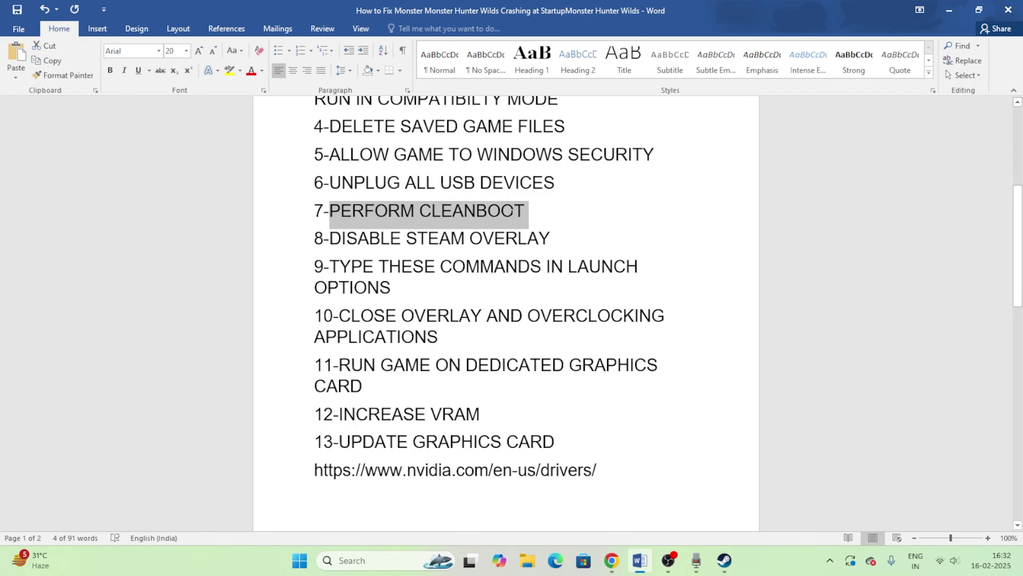
click(949, 10)
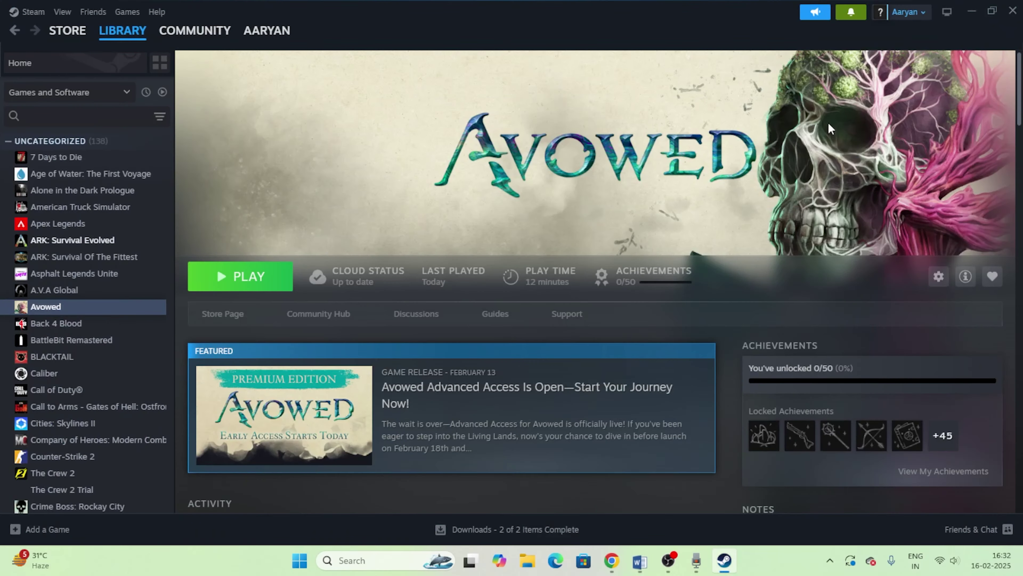
Step: Open Avowed's properties in the Steam library and disable the Steam Overlay while in-game
right_click(38, 313)
click(57, 405)
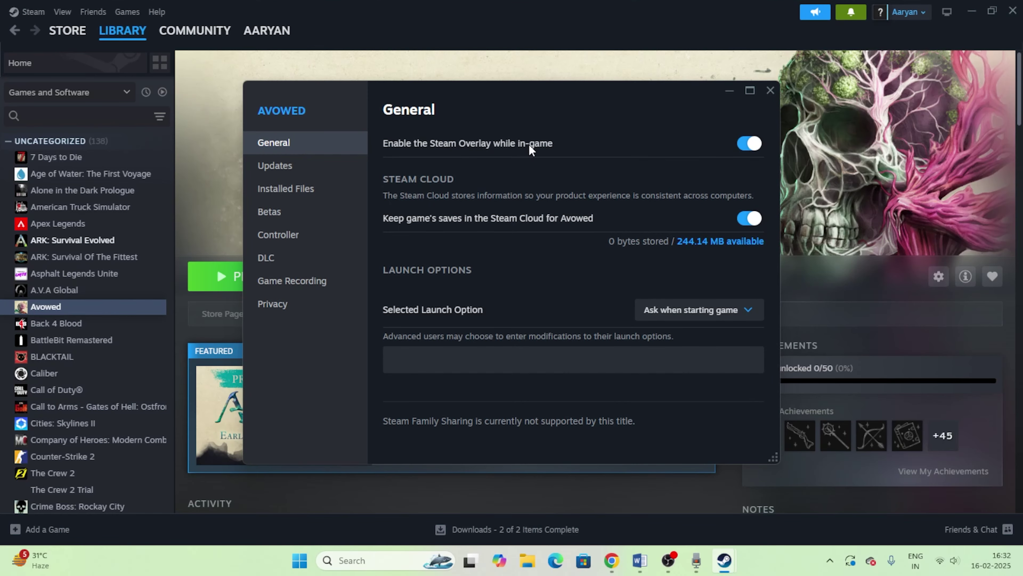
click(744, 147)
drag(604, 102, 702, 123)
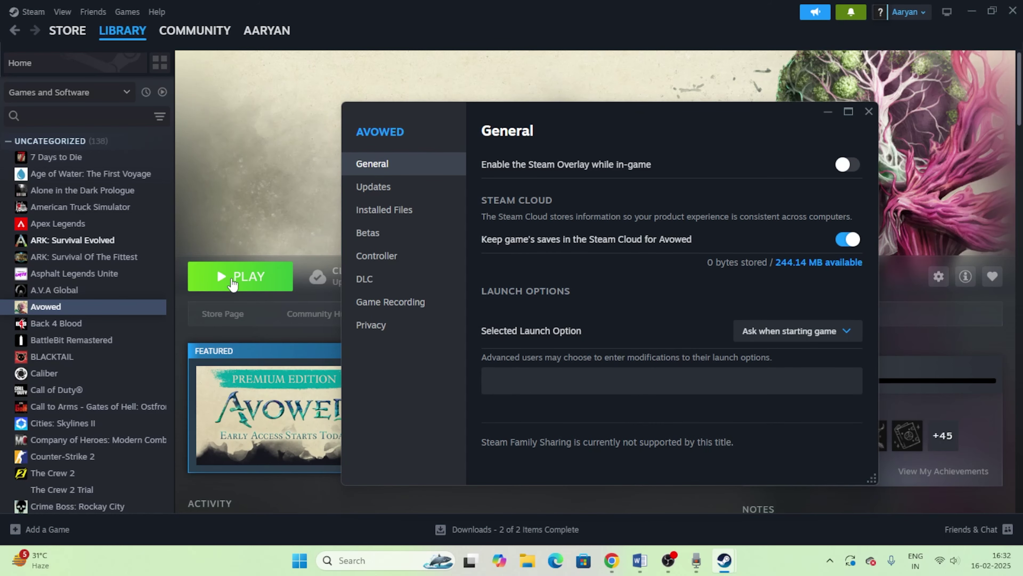
Step: Try the launch options -dx11 and -dx12 for Avowed, clear the launch options, and close the game's properties
click(527, 380)
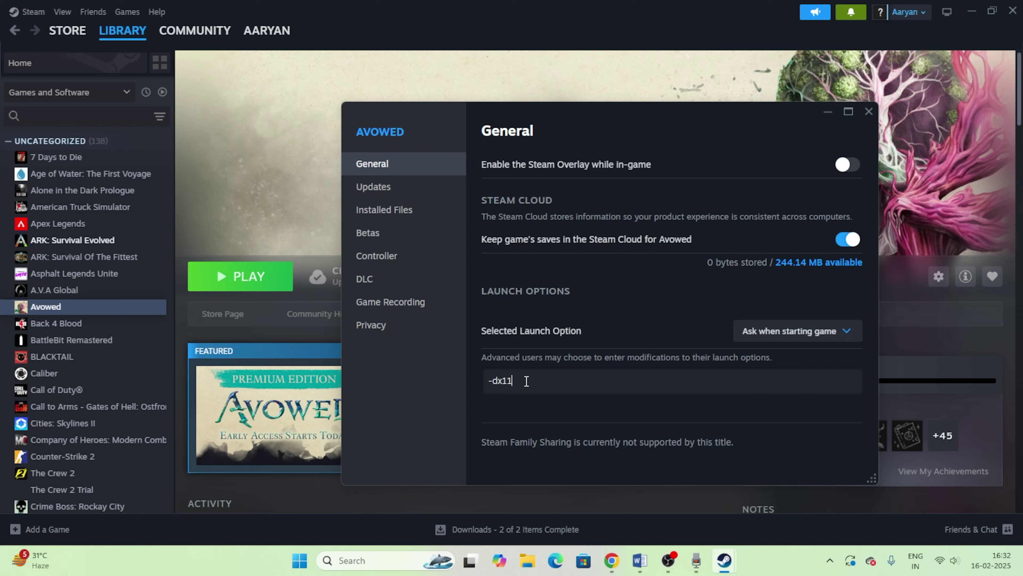
text(-dx12)
text(3d)
key(ctrl+a)
key(BackSpace)
click(871, 111)
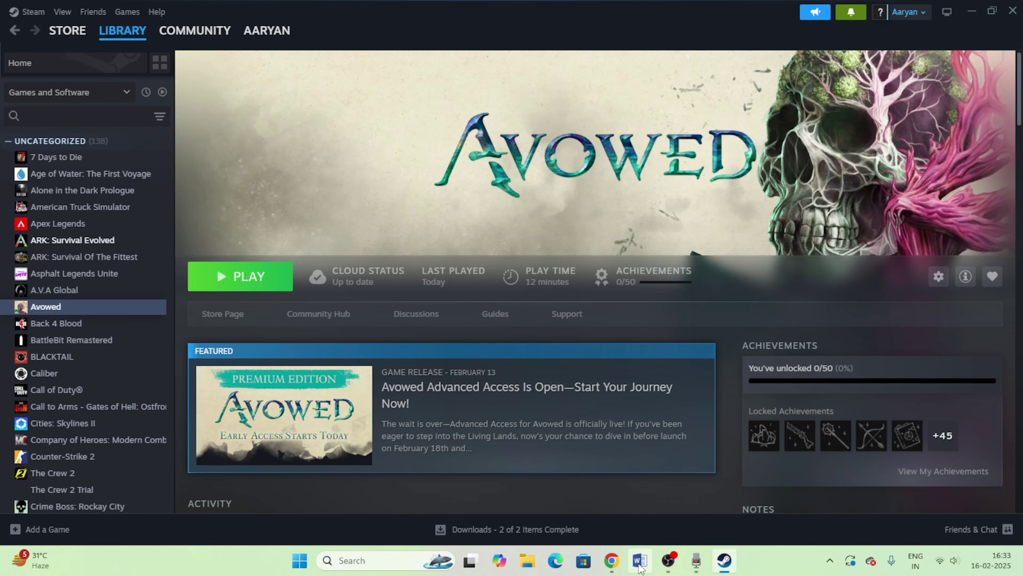
Step: Switch to the Word checklist, highlight items 8, 9 and 7 in turn, and minimize the document
click(640, 561)
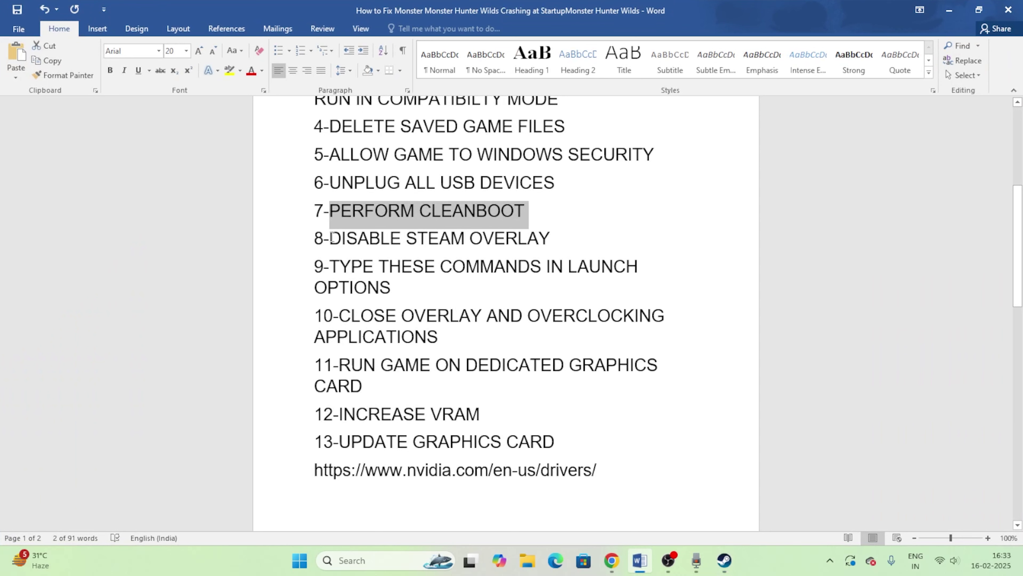
drag(331, 237, 551, 228)
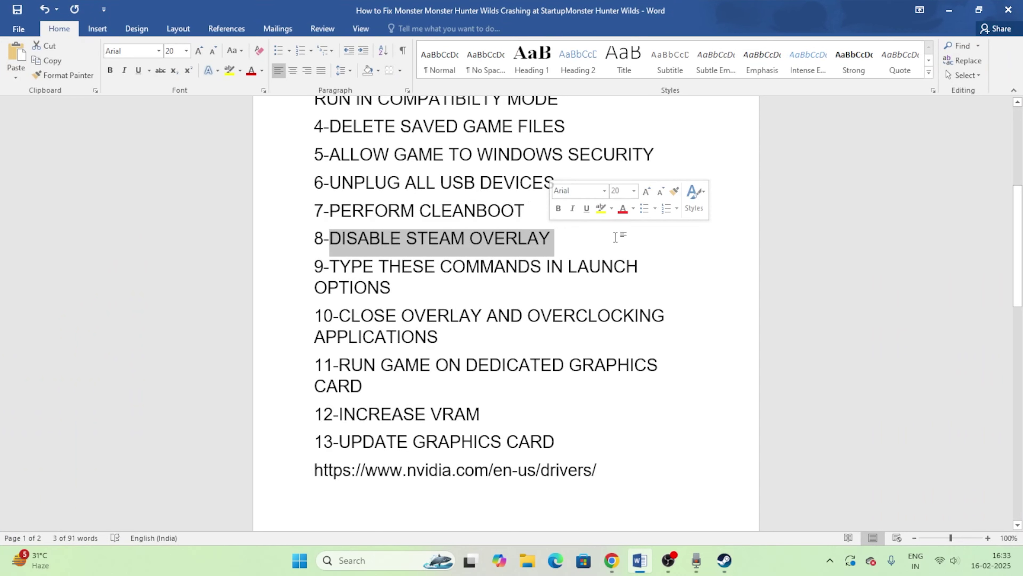
click(616, 236)
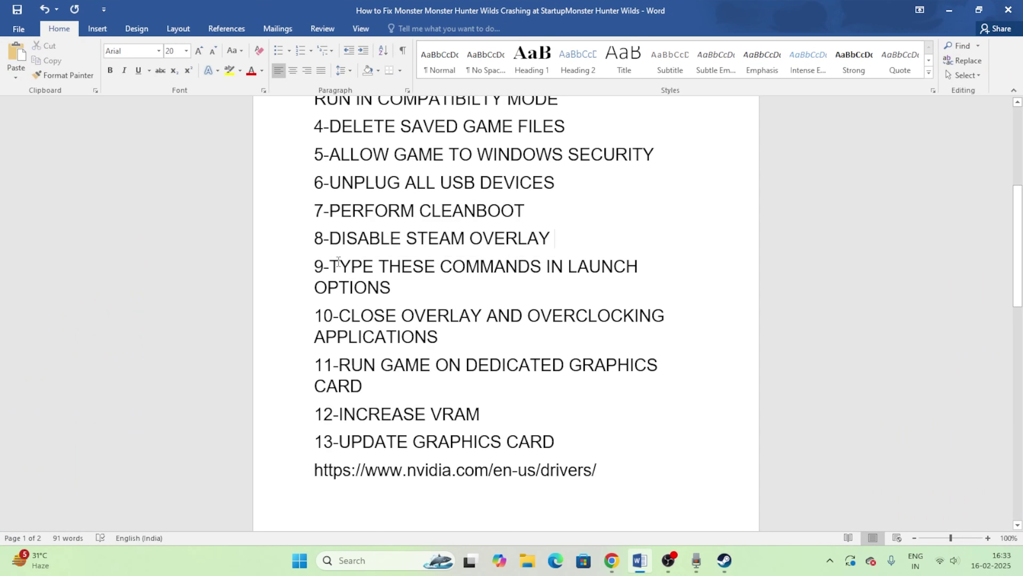
drag(337, 264, 477, 297)
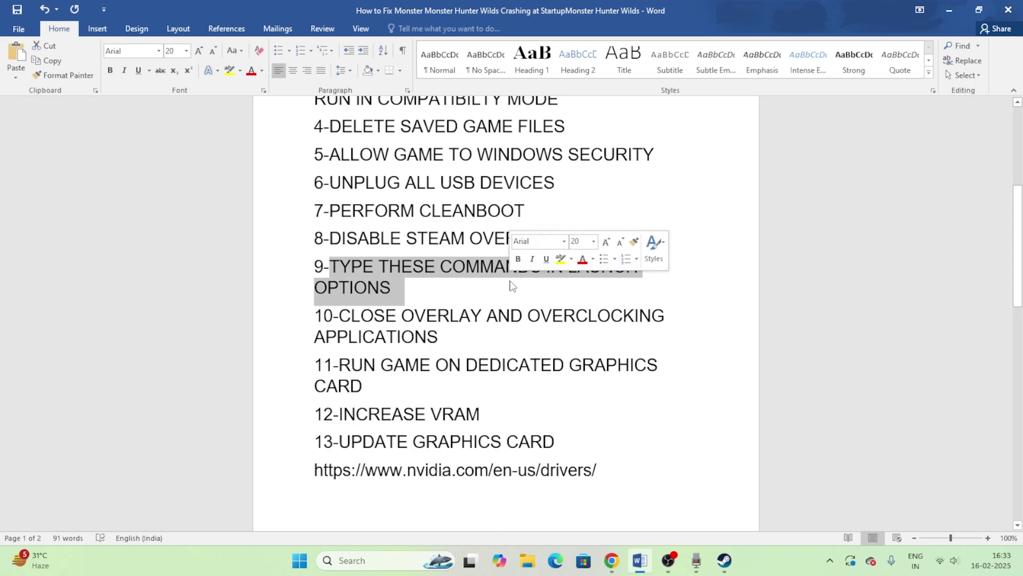
click(477, 297)
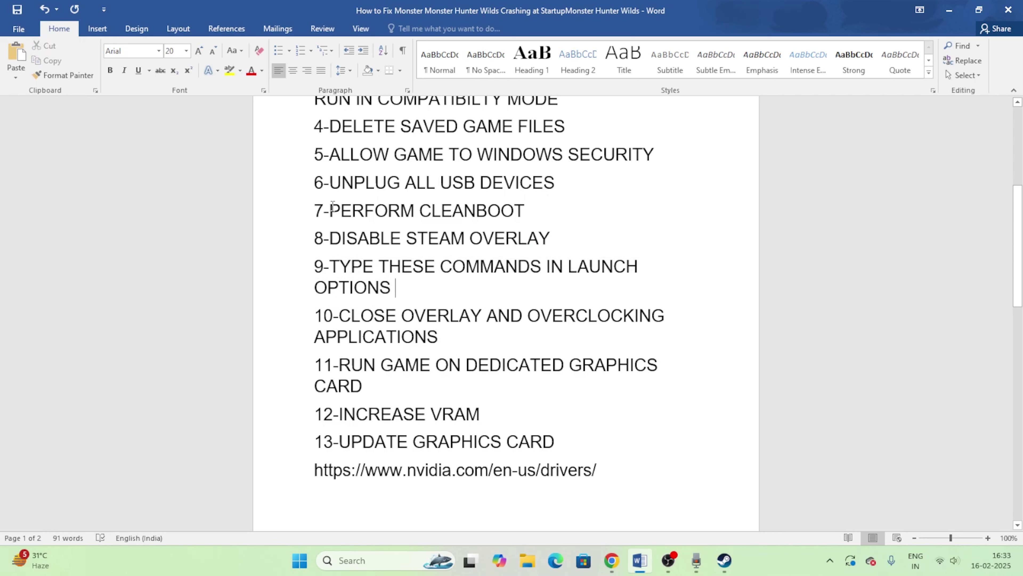
drag(332, 205, 506, 213)
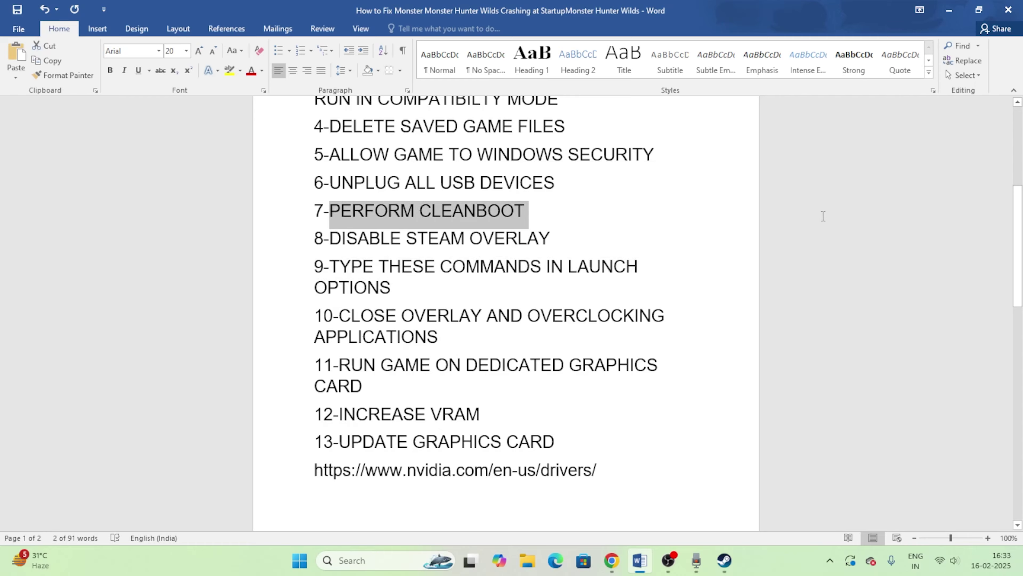
click(949, 10)
Step: Search Windows for System Configuration, open it, and show its list of services
click(362, 561)
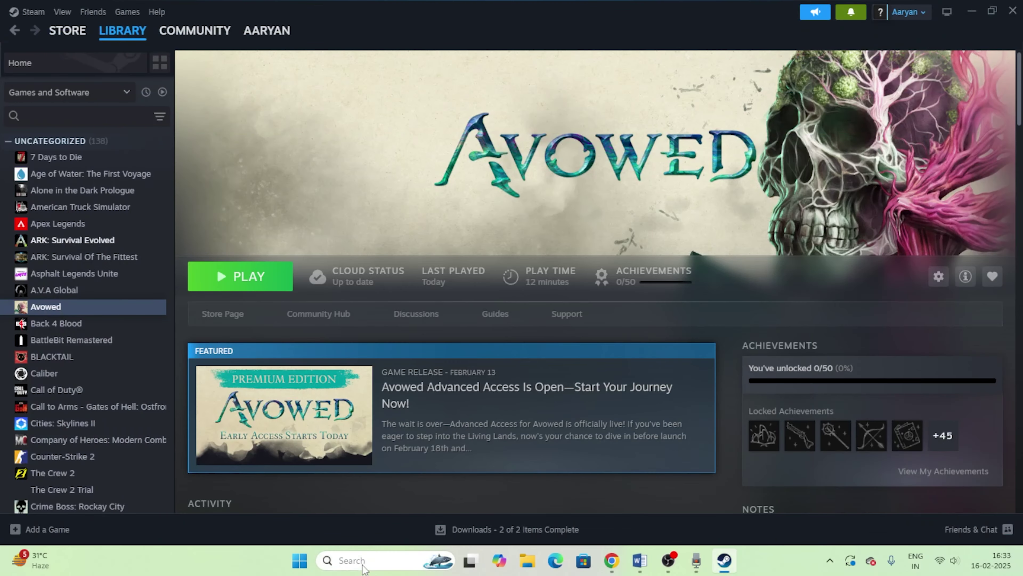
text(SYSTEM CONFI)
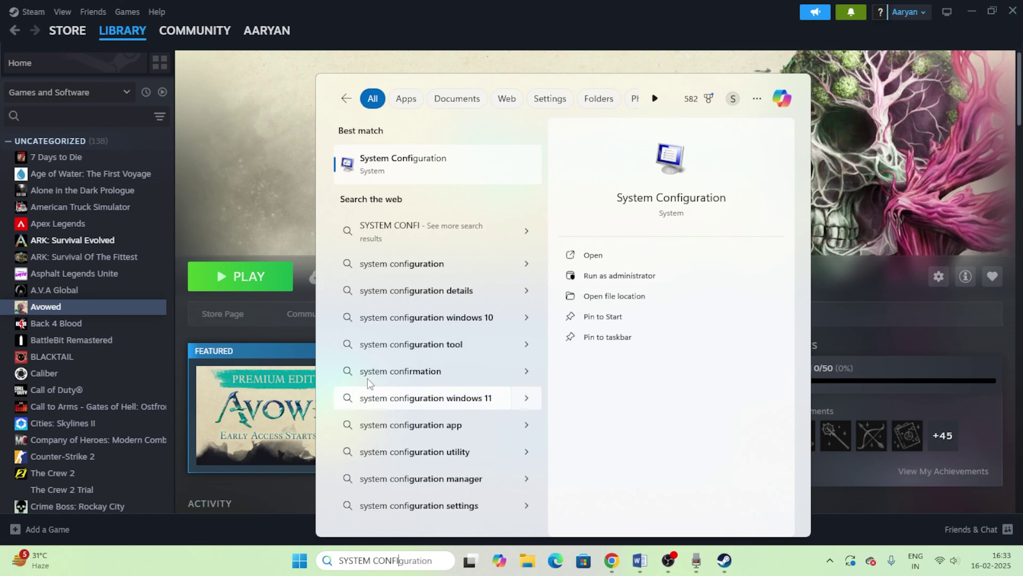
click(401, 158)
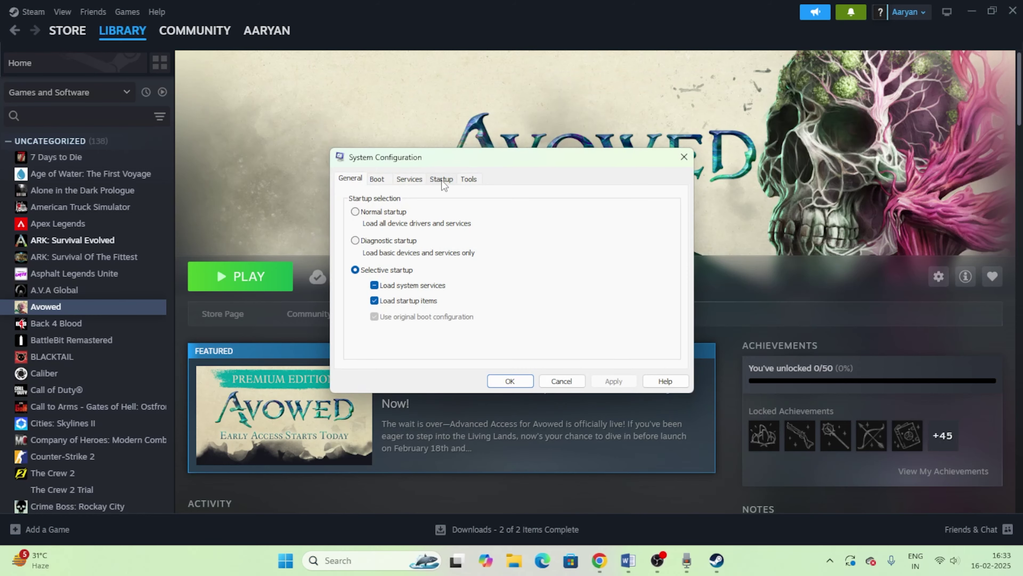
click(417, 183)
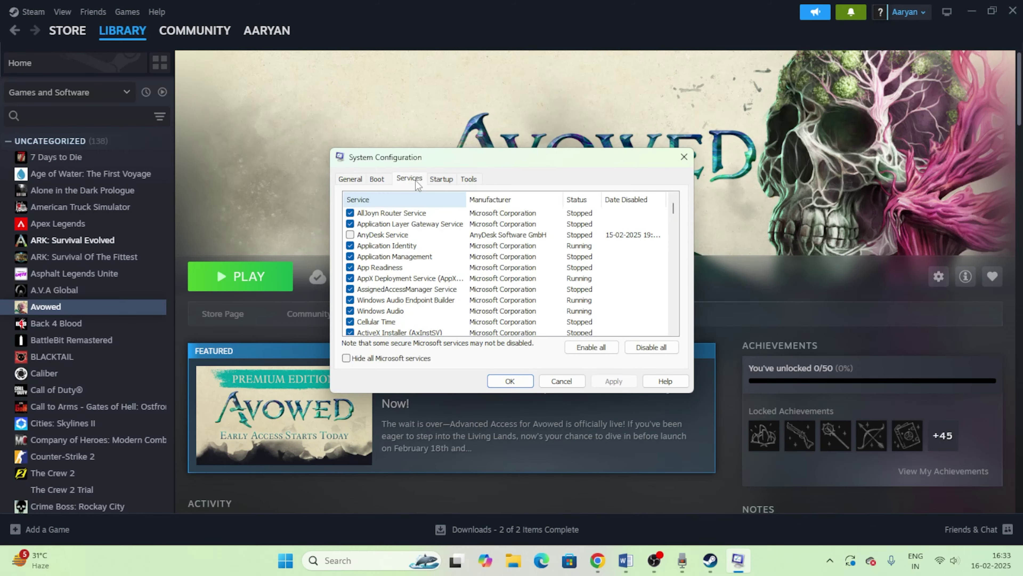
Step: Hide all Microsoft services, disable all the remaining services, apply the changes, and dismiss the restart prompt
click(651, 348)
click(346, 358)
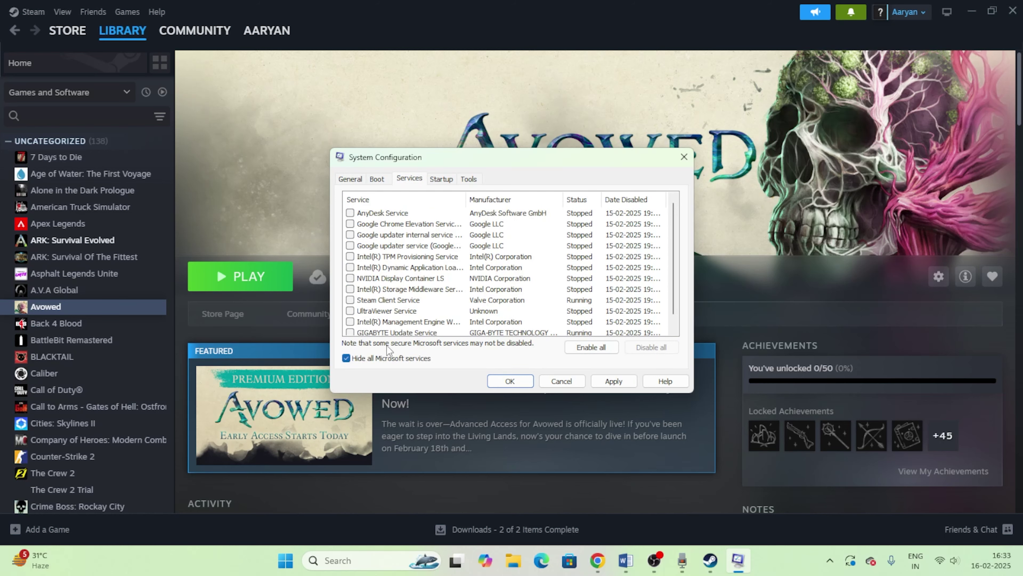
click(613, 381)
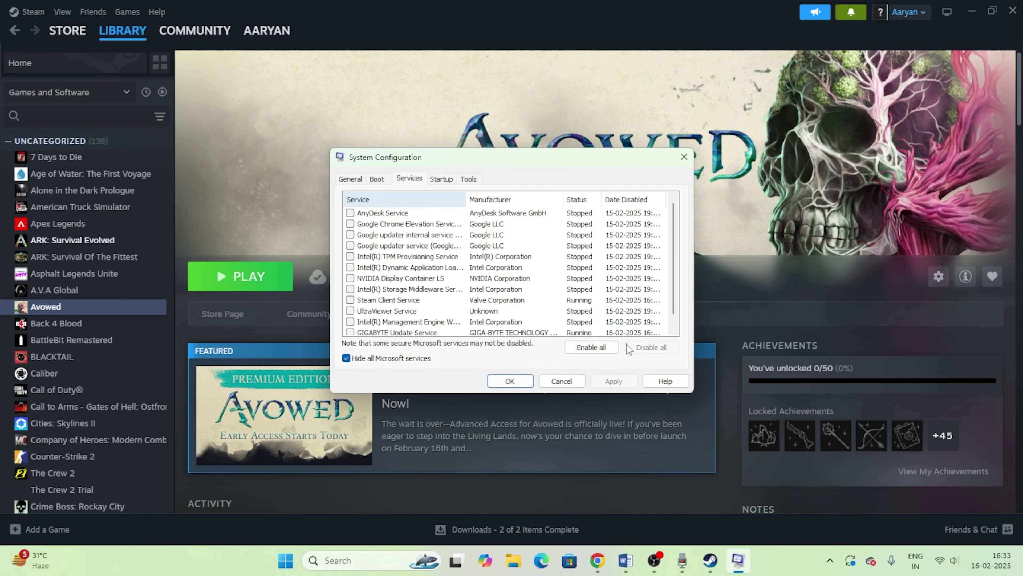
click(506, 377)
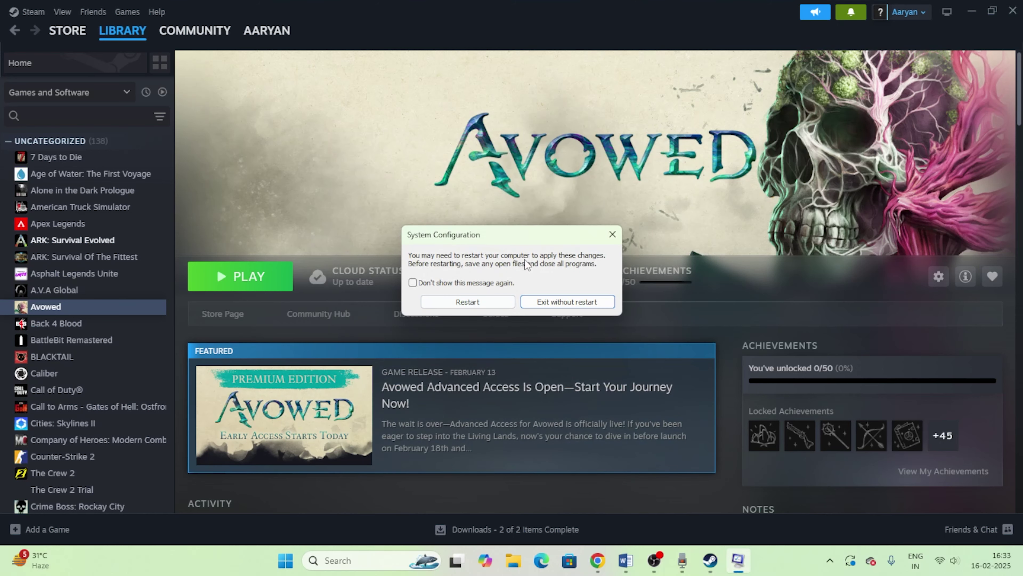
click(611, 235)
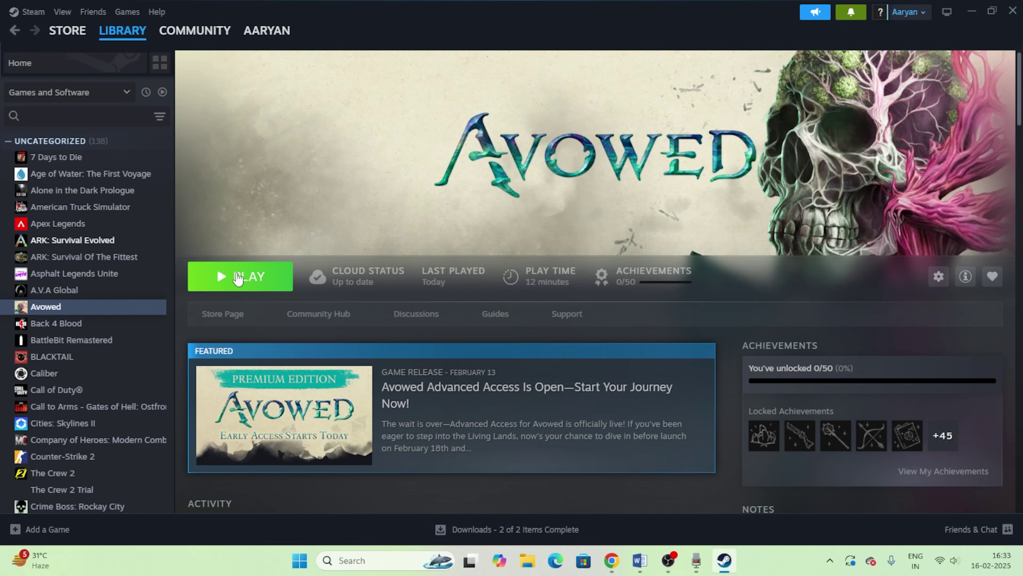
Step: Switch to the Word checklist, highlight items 8 and 9, then item 10 about overlay and overclocking applications, and minimize the document
click(639, 560)
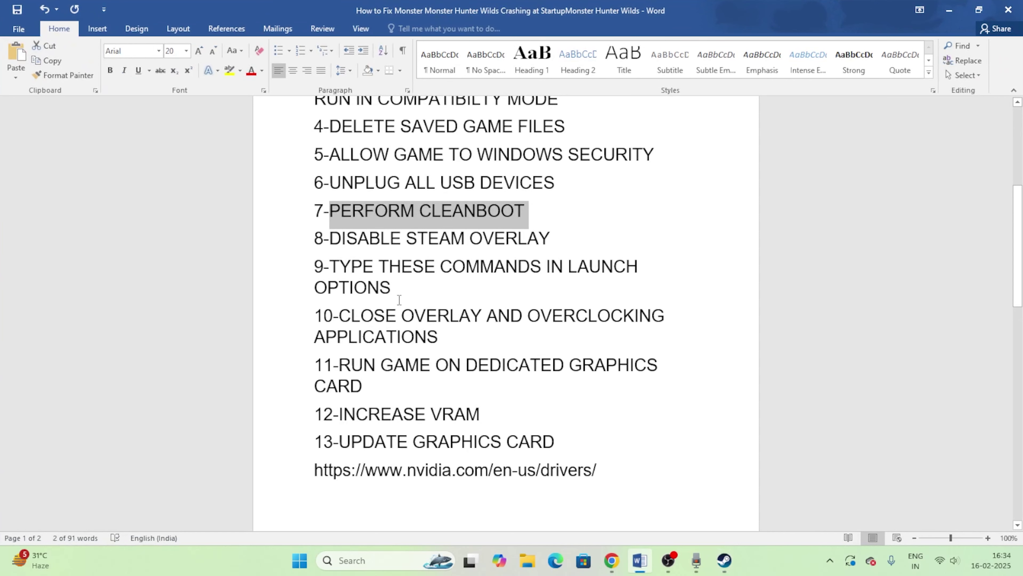
scroll(468, 274, down, 1)
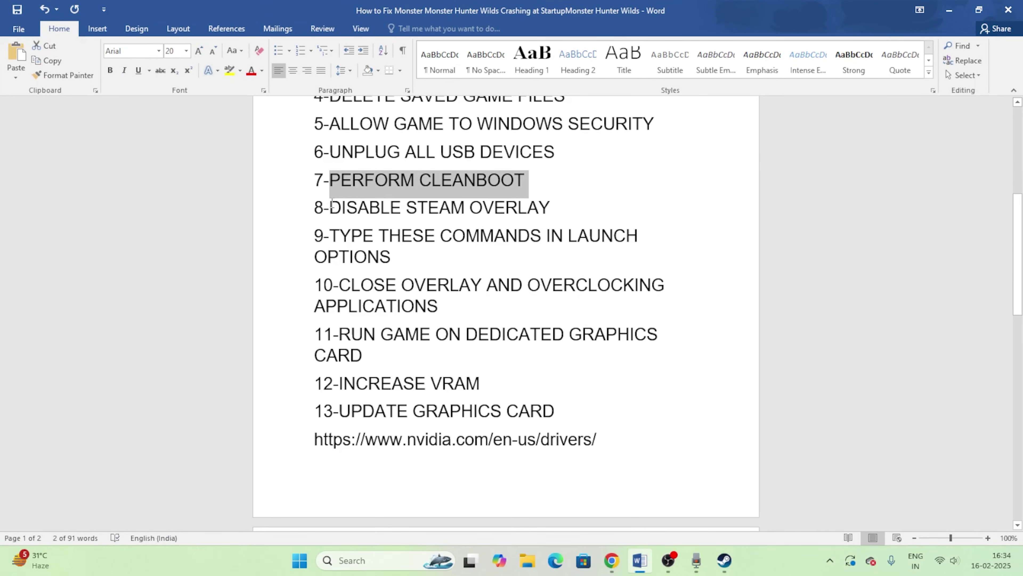
drag(331, 204, 393, 258)
click(459, 284)
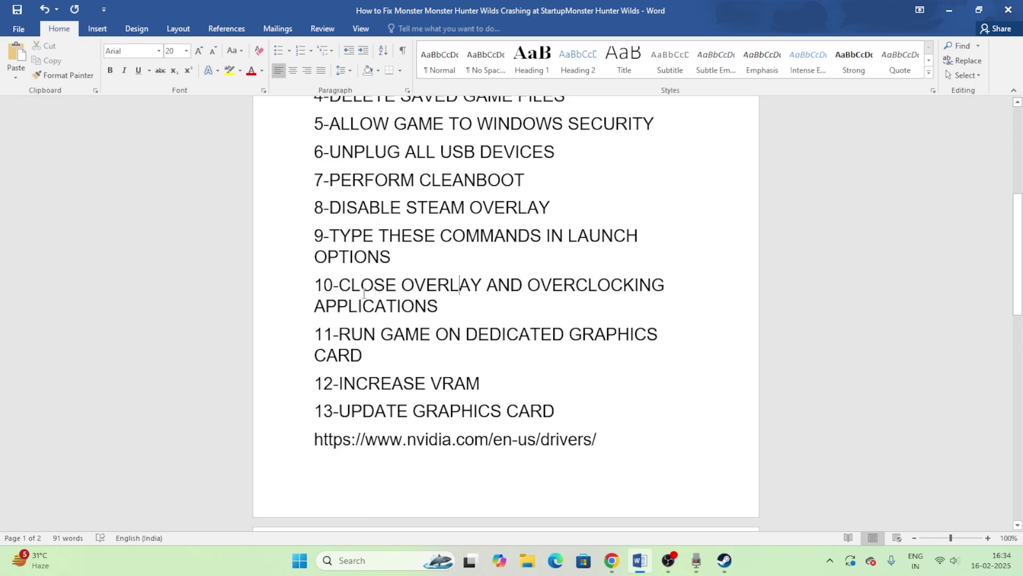
drag(339, 287, 441, 308)
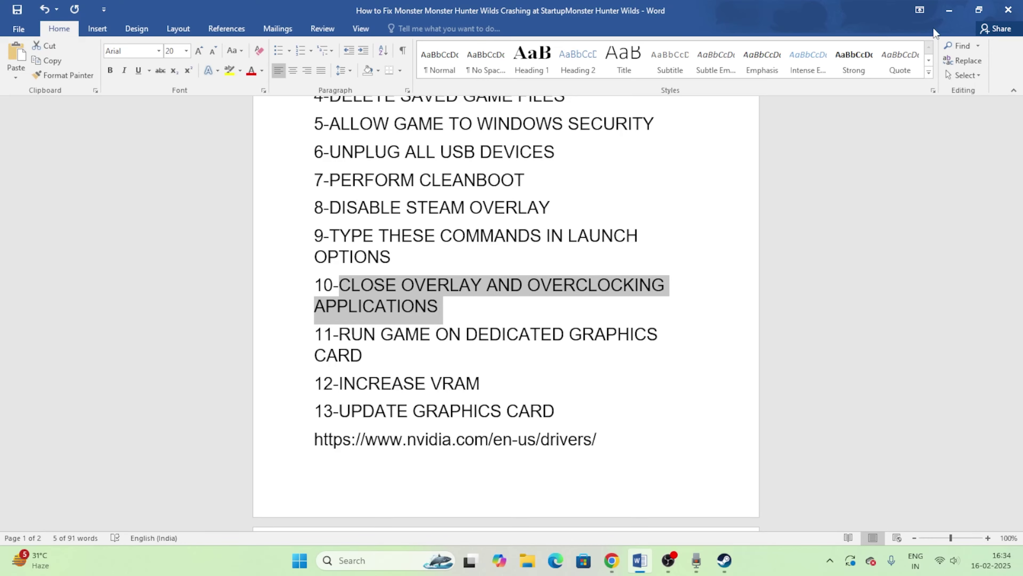
click(949, 10)
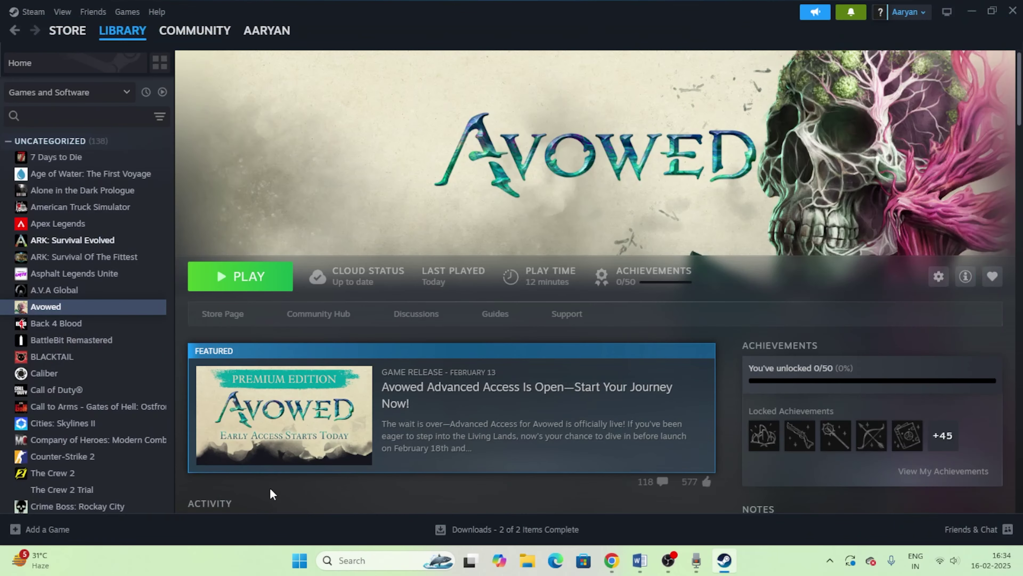
Step: Open Task Manager, look through the running processes for overlay and overclocking applications, and minimize it
right_click(298, 559)
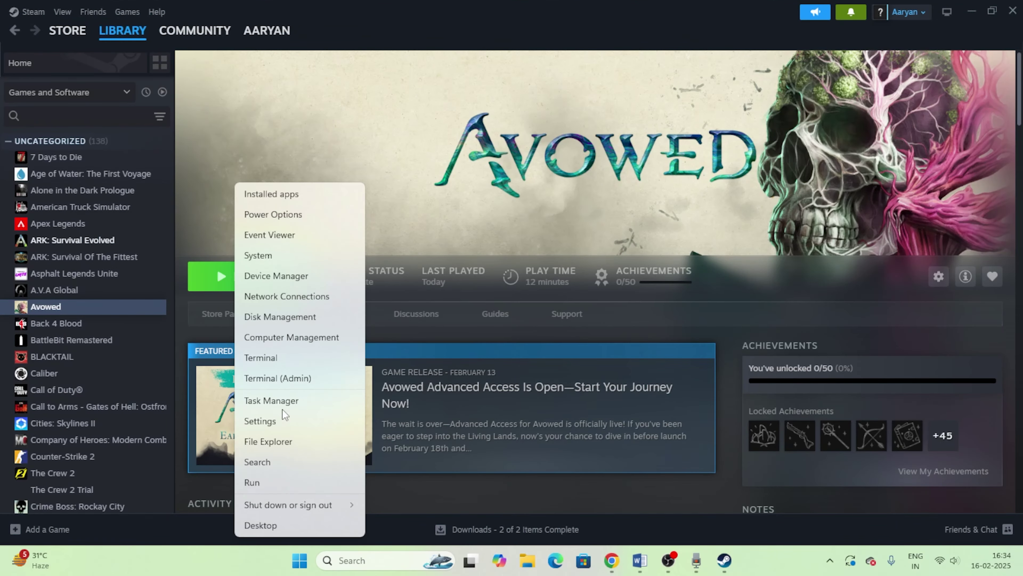
key(Escape)
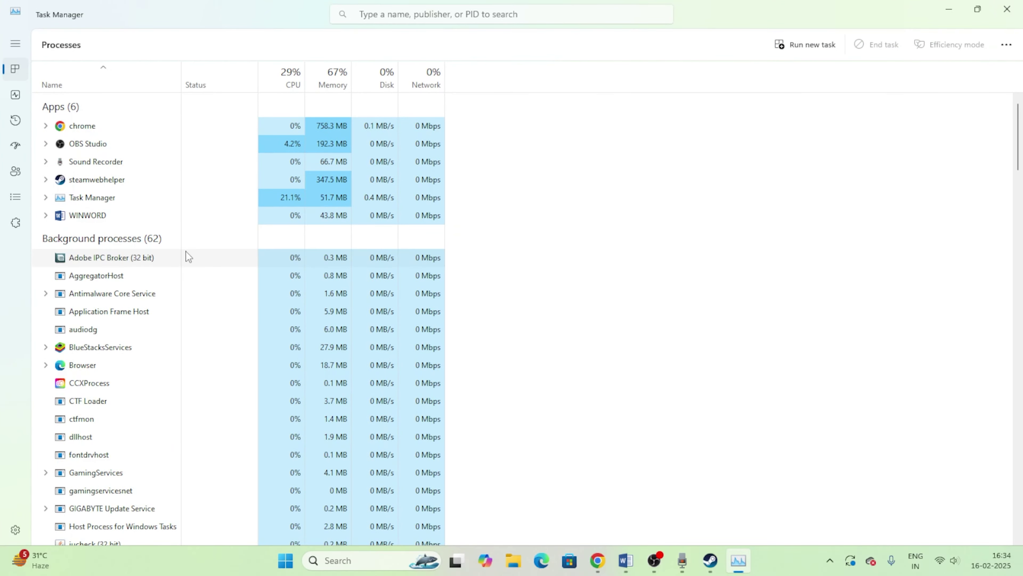
scroll(688, 242, down, 1)
scroll(688, 242, up, 3)
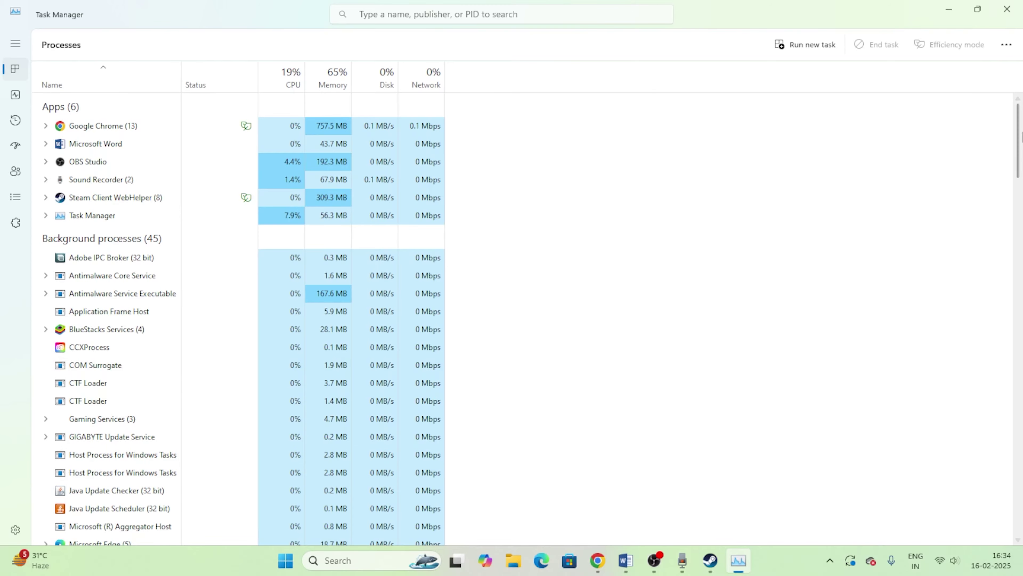
click(949, 9)
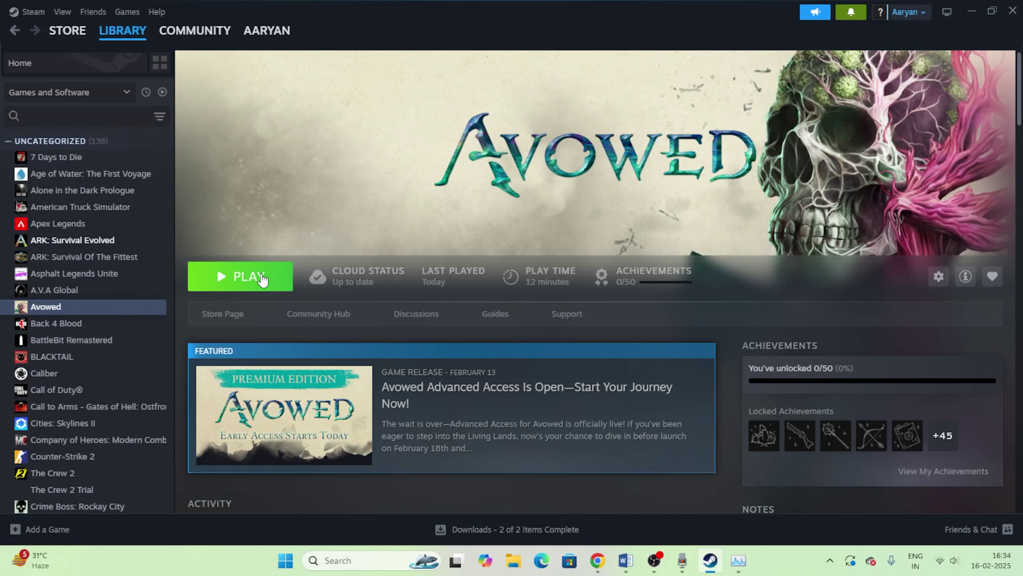
Step: Switch to the Word checklist, highlight item 11 about running the game on the dedicated graphics card, and minimize the document
click(626, 561)
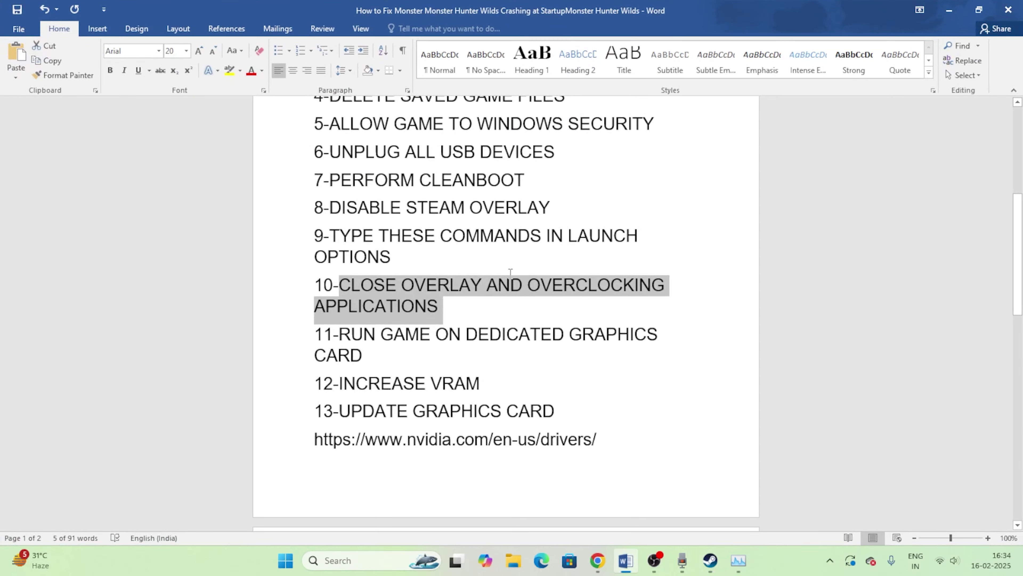
scroll(421, 284, down, 2)
drag(341, 275, 362, 293)
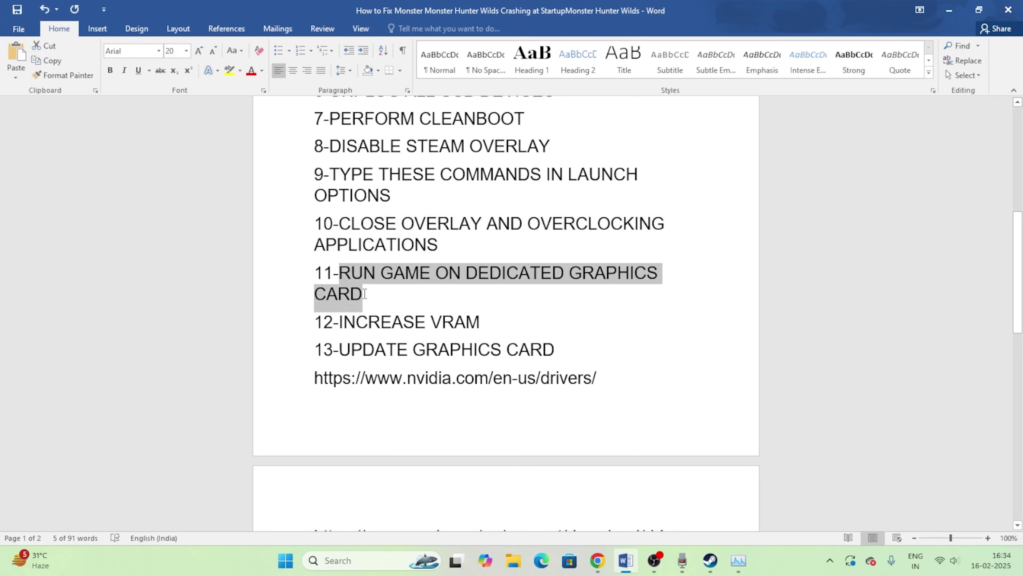
click(955, 15)
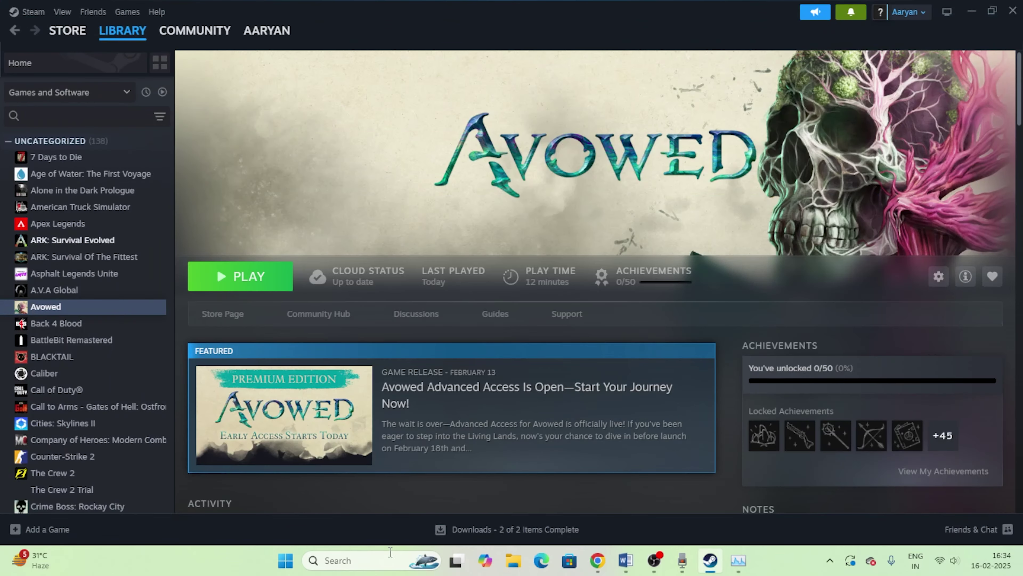
Step: Search Windows for graphics, open Graphics settings, and look through the custom options for apps
click(369, 559)
text(GRAPHICS)
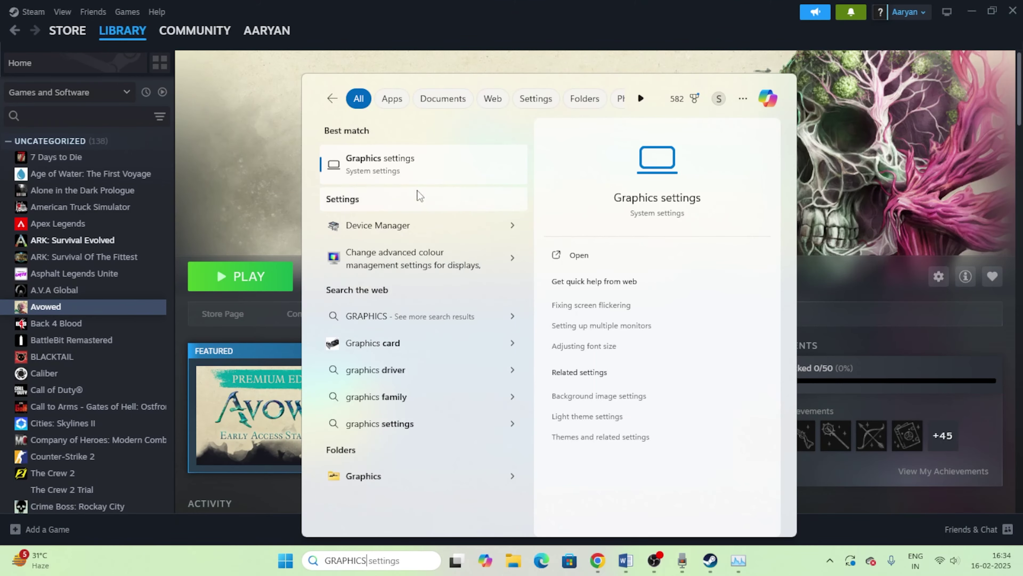
click(410, 154)
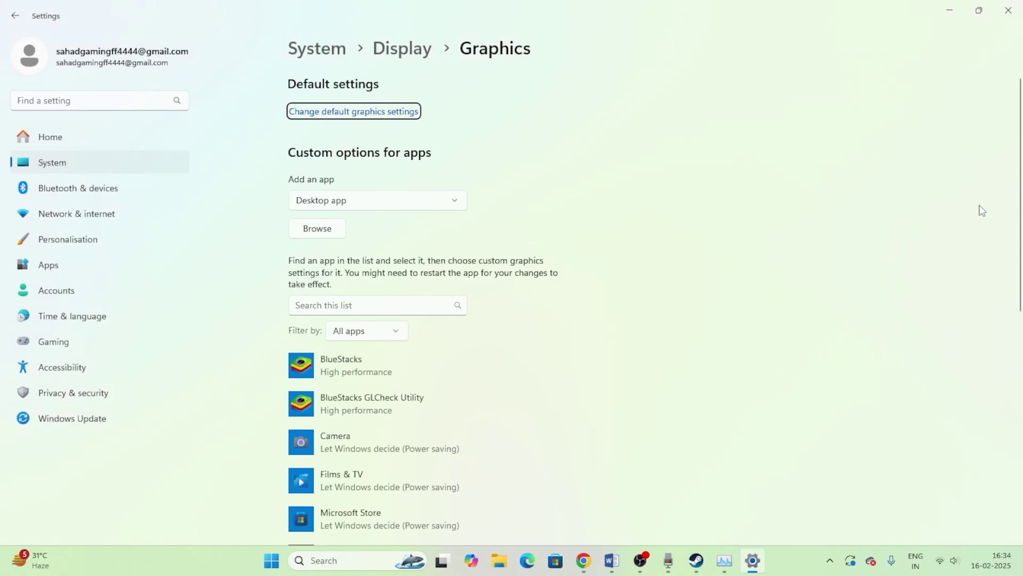
scroll(993, 200, down, 3)
scroll(993, 200, up, 3)
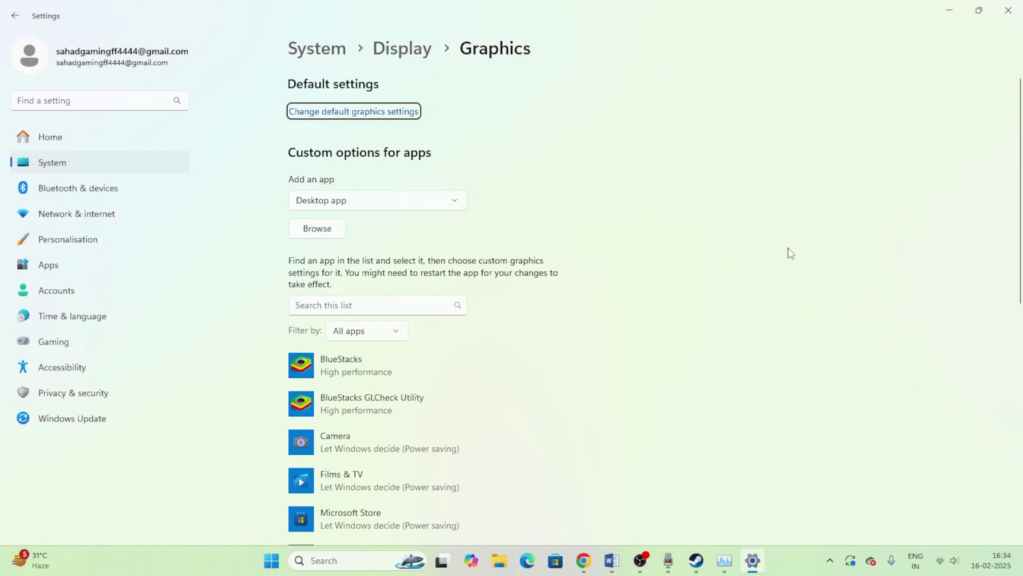
Step: Add the Avowed application from E:\SteamLibrary\steamapps\common\Avowed to the custom graphics options for apps
click(323, 230)
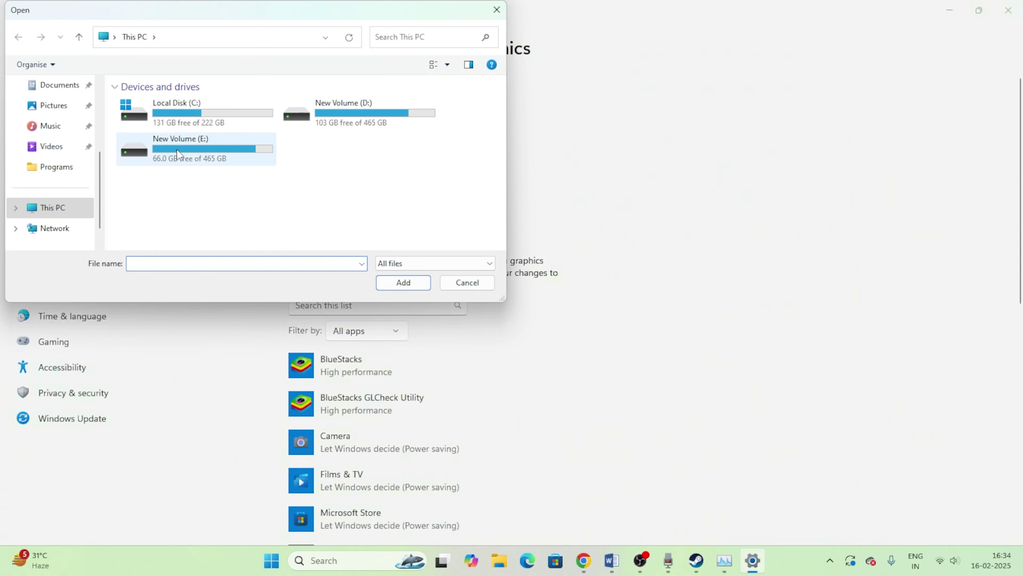
click(189, 151)
double_click(165, 120)
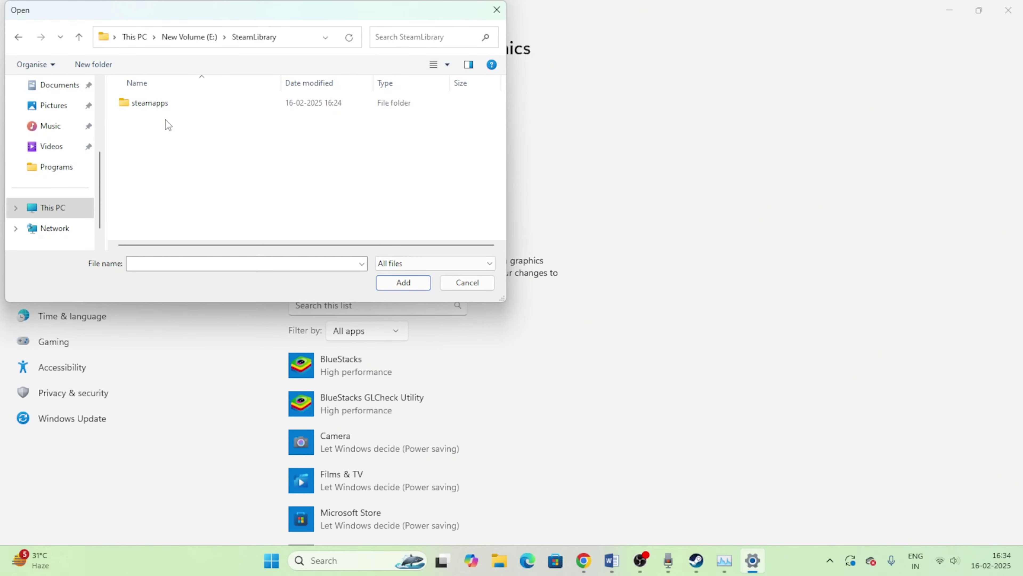
double_click(163, 106)
double_click(158, 106)
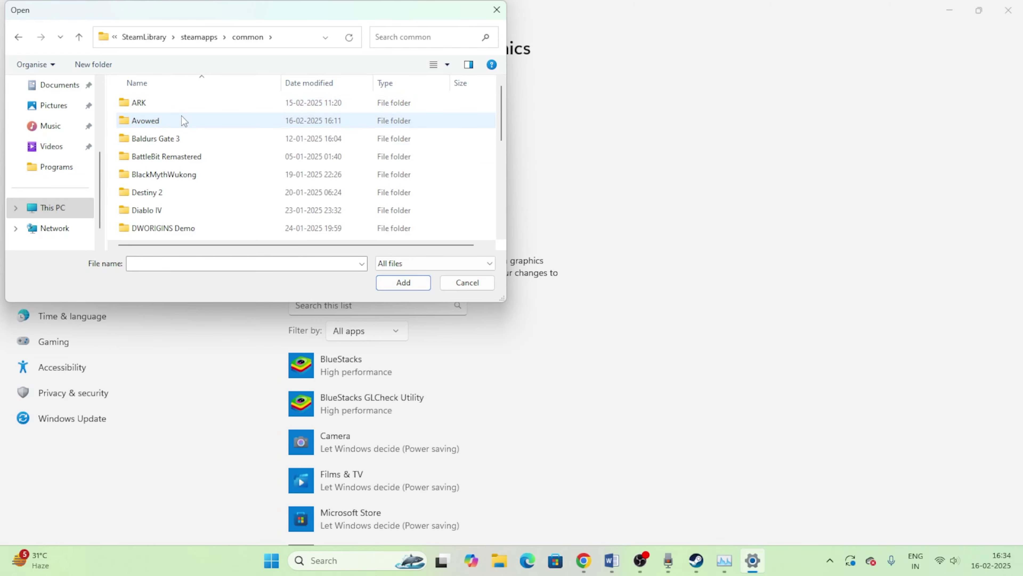
double_click(157, 123)
click(166, 193)
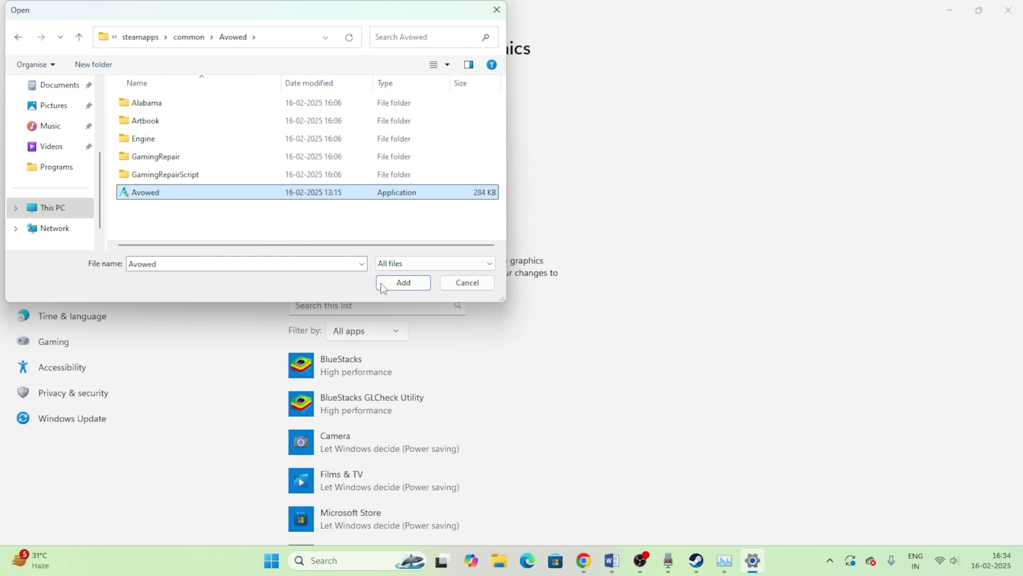
click(403, 283)
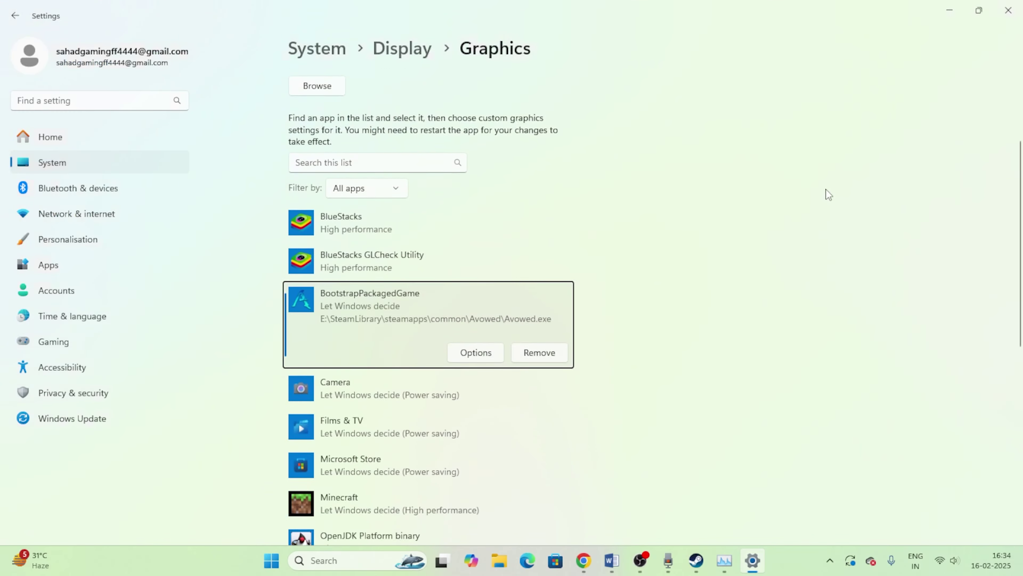
Step: Set the added Avowed entry's graphics preference to High performance, save it, and close Settings
click(479, 281)
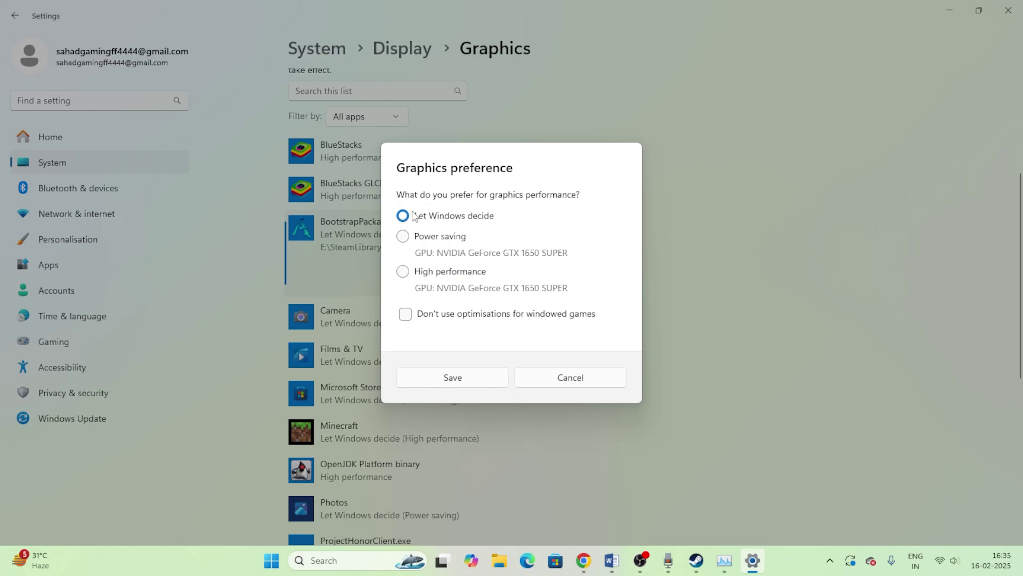
click(402, 271)
click(480, 388)
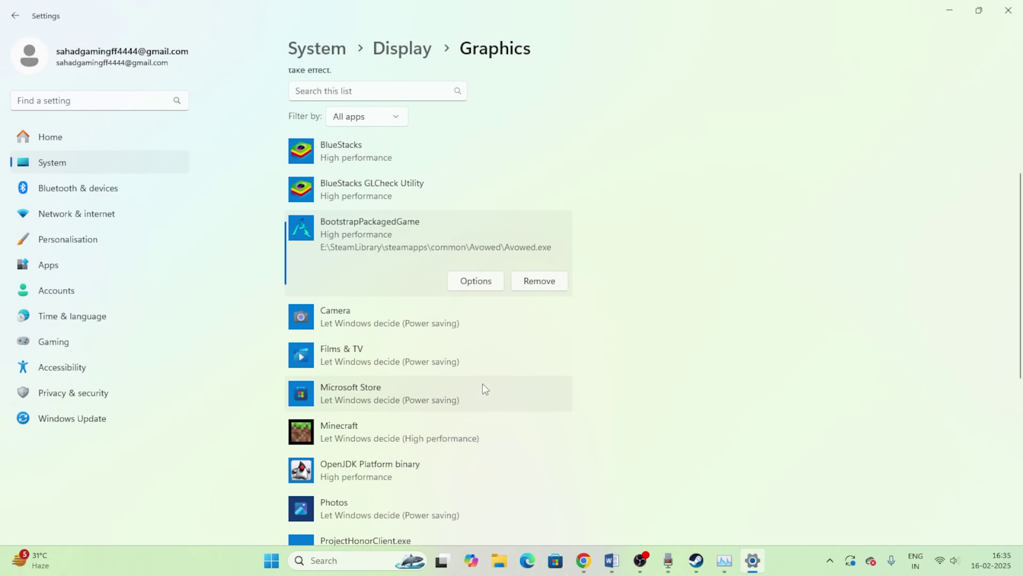
click(1009, 10)
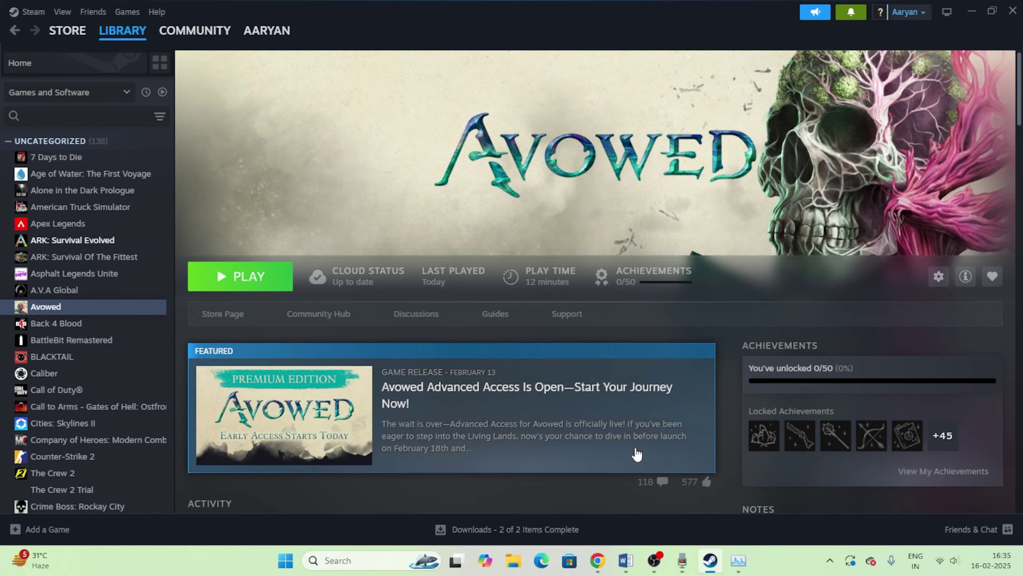
Step: Switch to the Word checklist, highlight item 12 about increasing VRAM, and minimize the document
click(626, 560)
scroll(473, 322, down, 3)
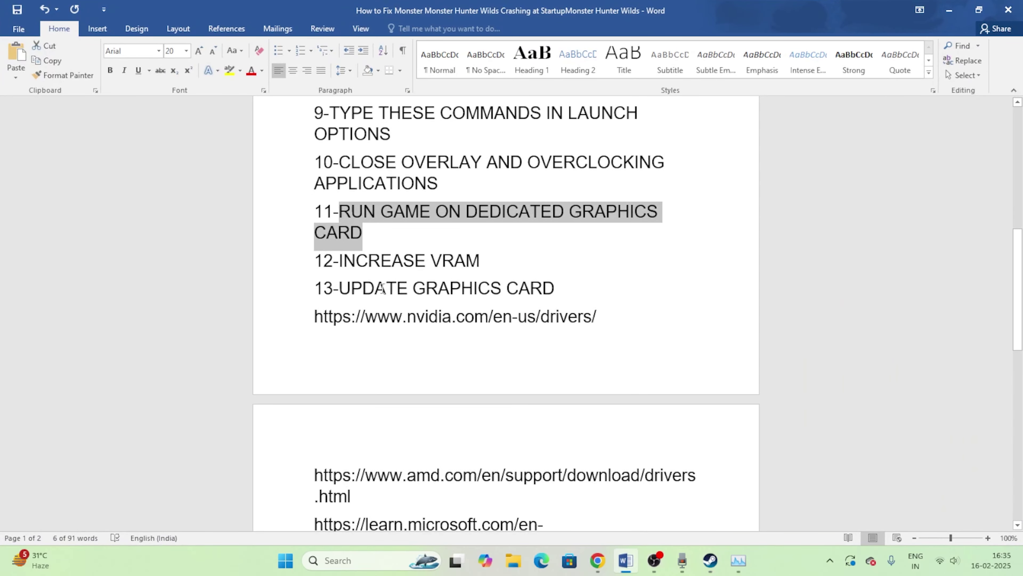
drag(340, 260, 492, 262)
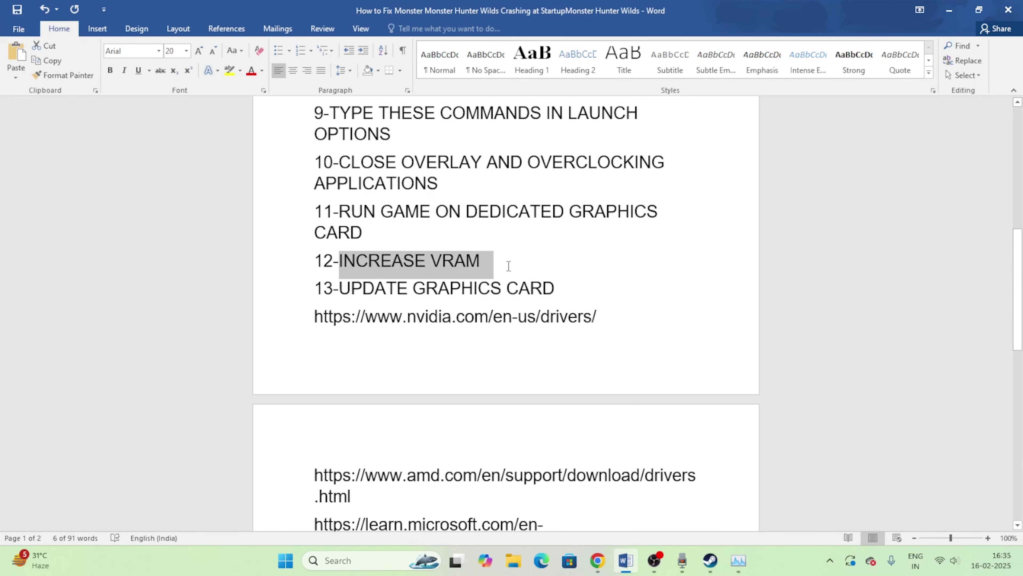
click(949, 10)
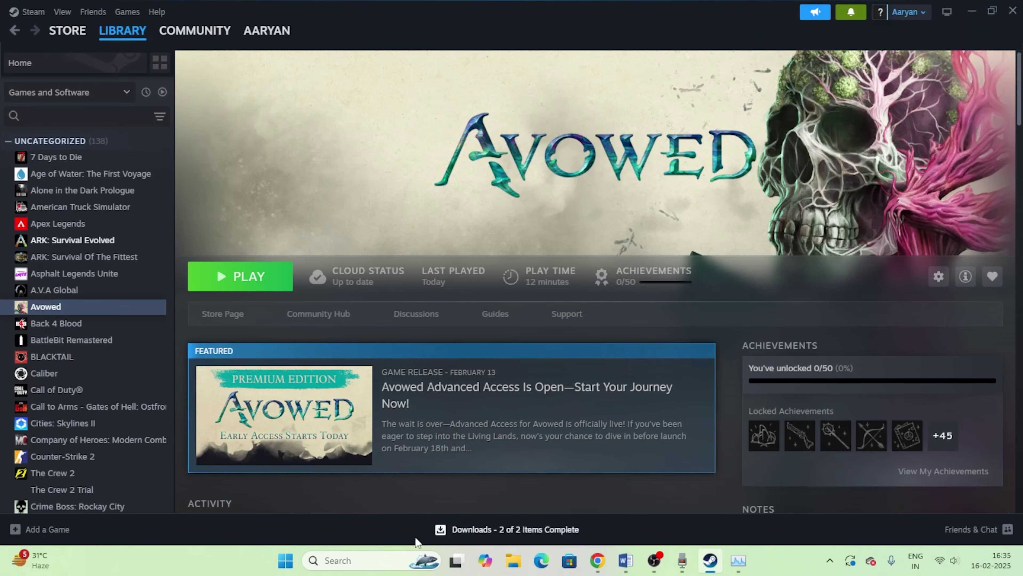
Step: Search Windows for the advanced system settings, open the Virtual Memory settings, and choose a custom paging file size for drive E:
click(338, 561)
text(VIEW)
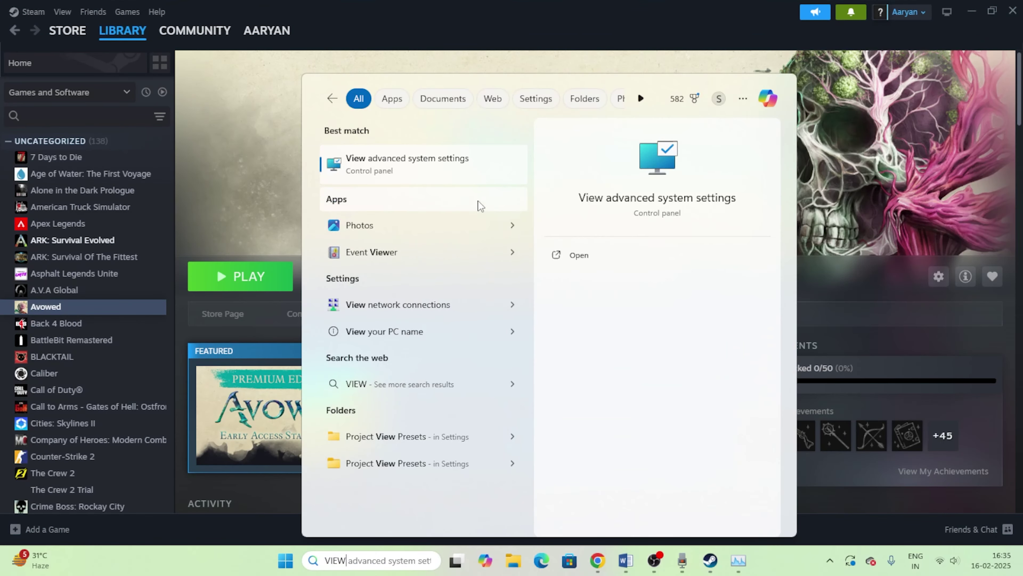
click(465, 167)
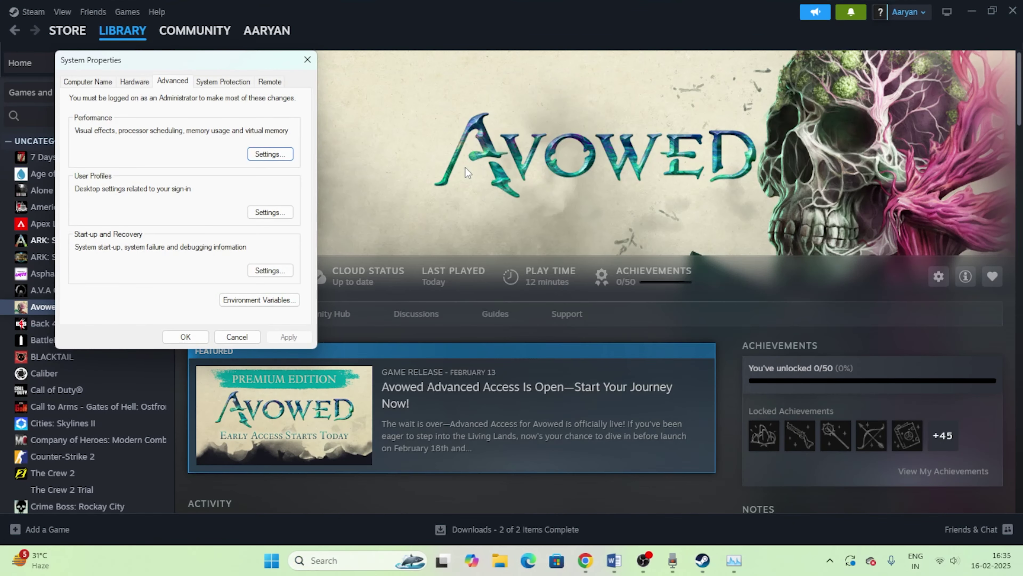
click(266, 153)
click(149, 131)
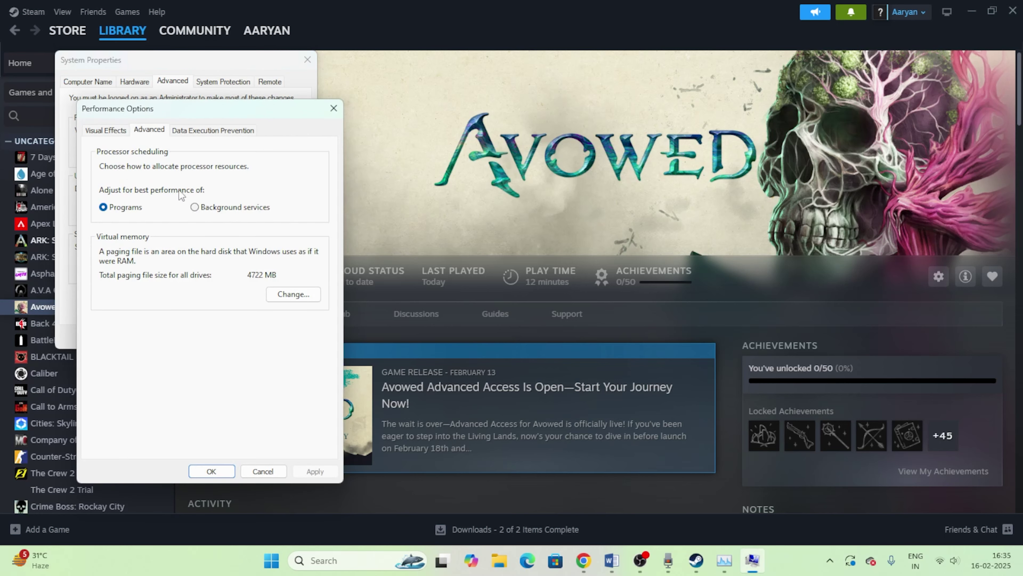
click(295, 295)
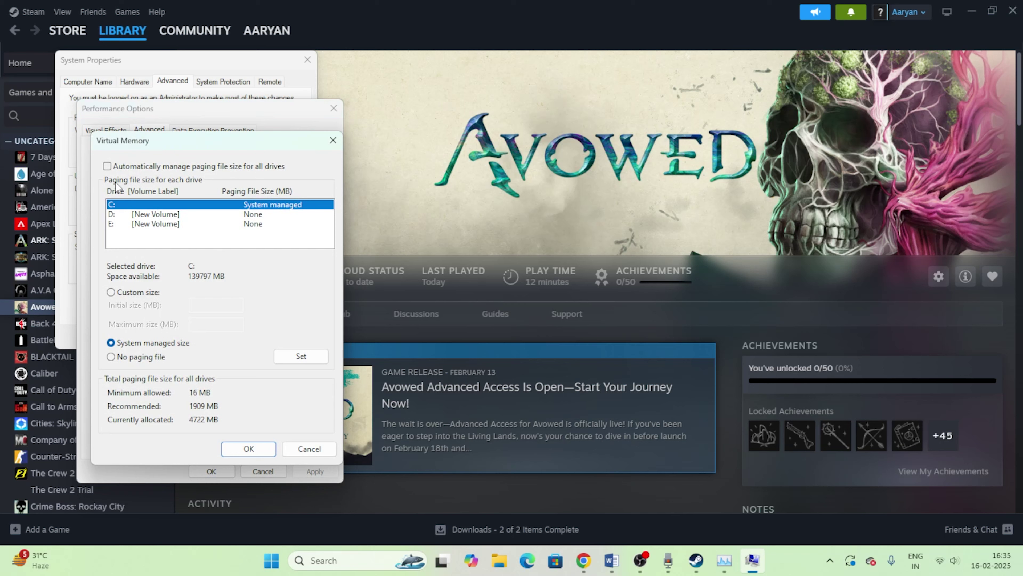
click(111, 225)
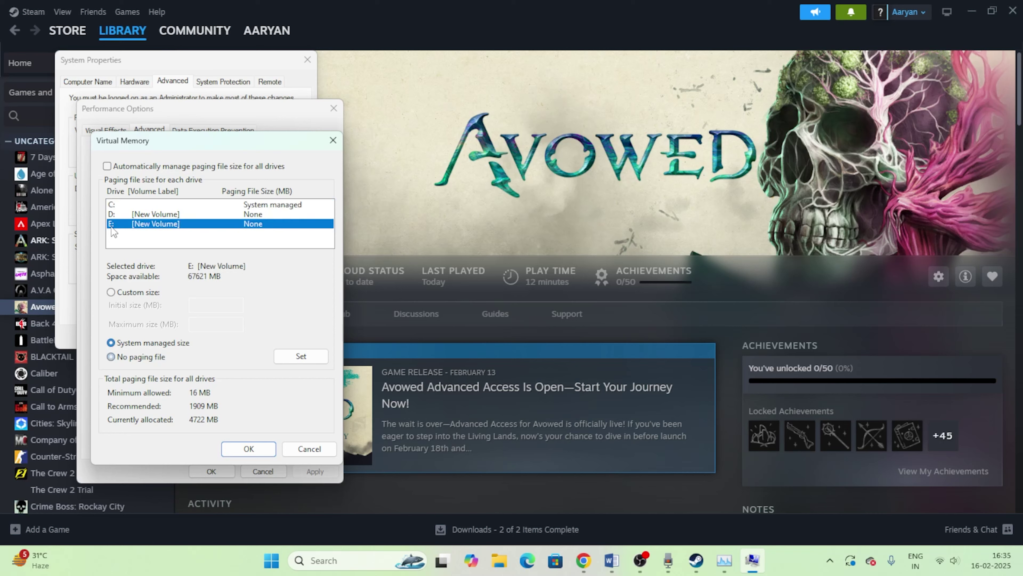
click(111, 292)
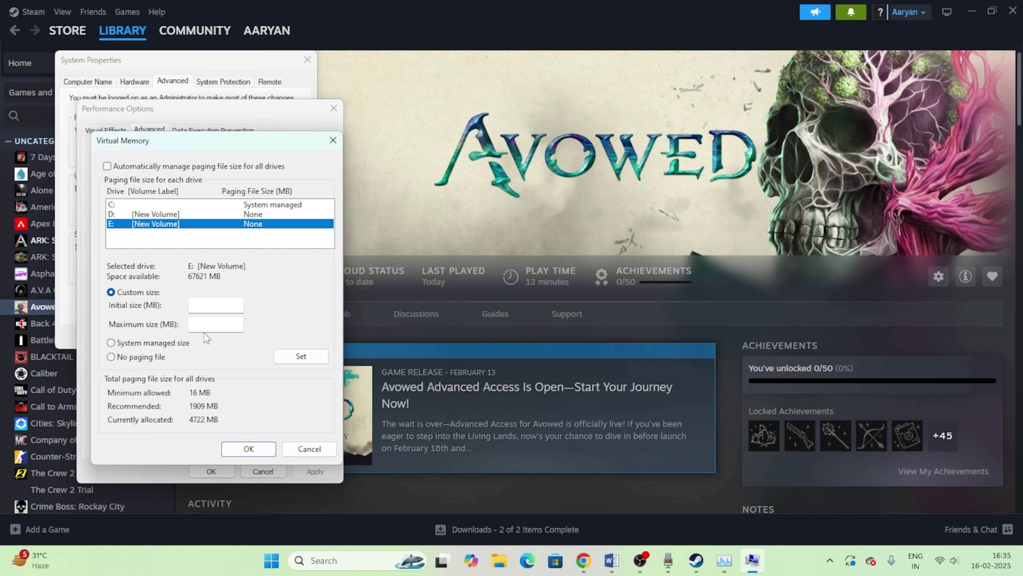
Step: Open Calculator from Windows search and compute 16 × 1024
click(315, 552)
text(CAlculator)
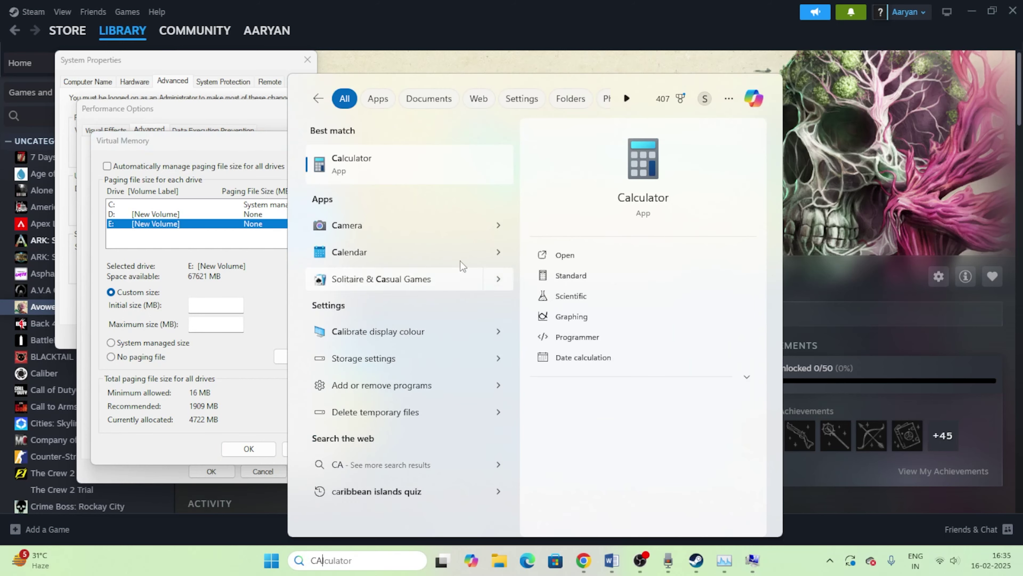
click(369, 163)
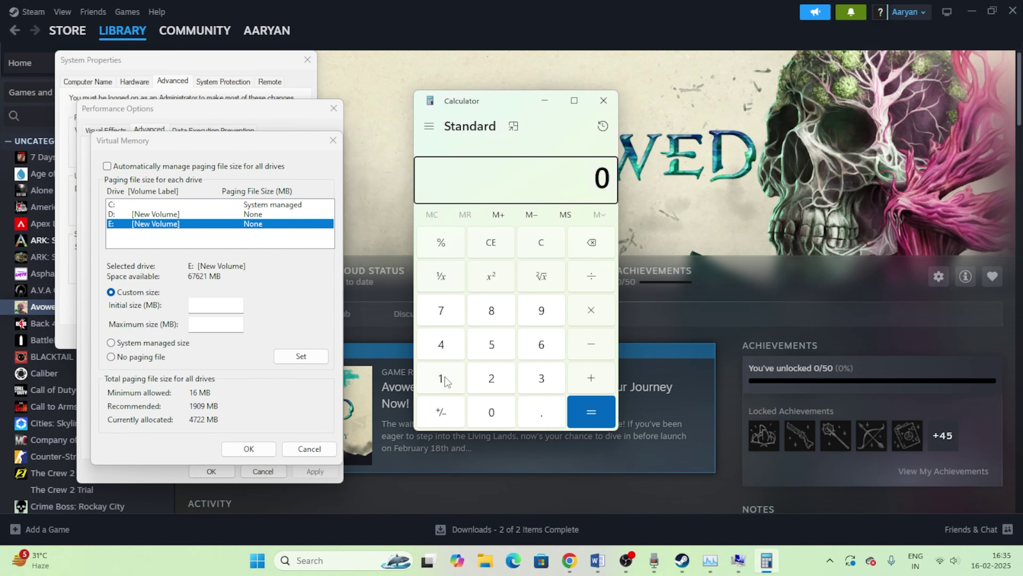
click(446, 376)
click(530, 345)
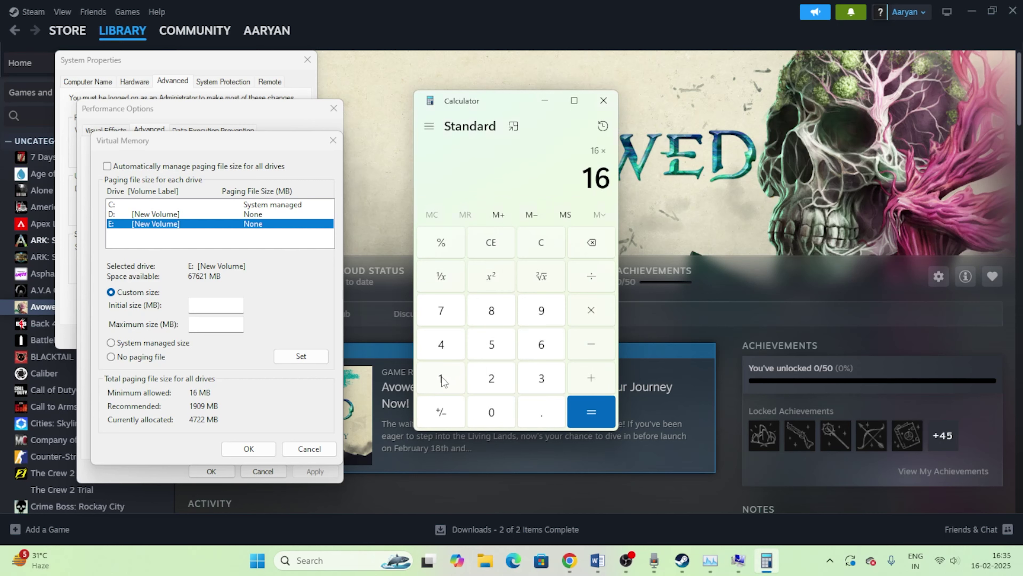
click(442, 379)
click(489, 417)
click(491, 378)
click(443, 347)
click(585, 417)
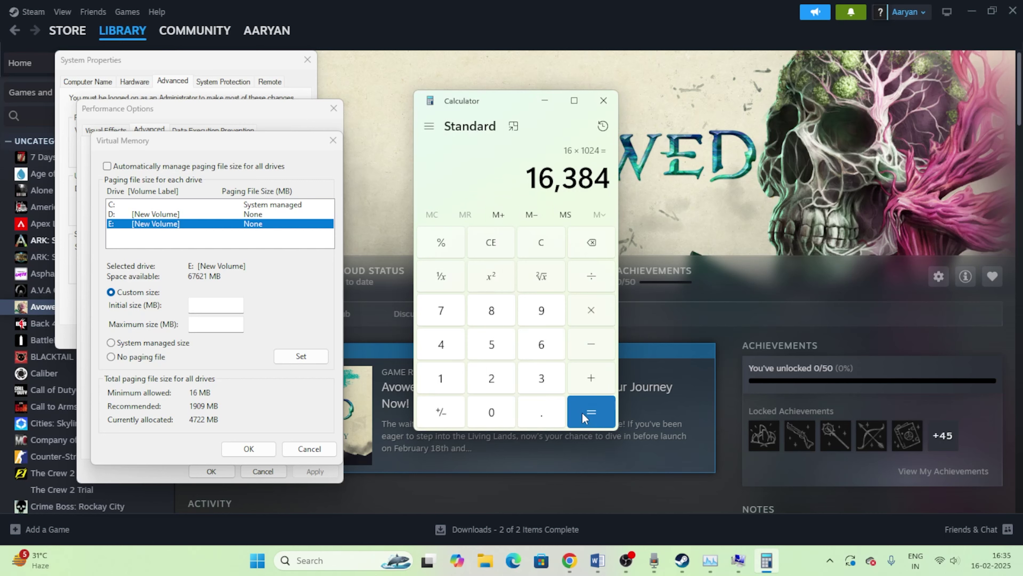
Step: Multiply the calculated result by 1.5 in Calculator
click(595, 322)
click(435, 378)
click(529, 417)
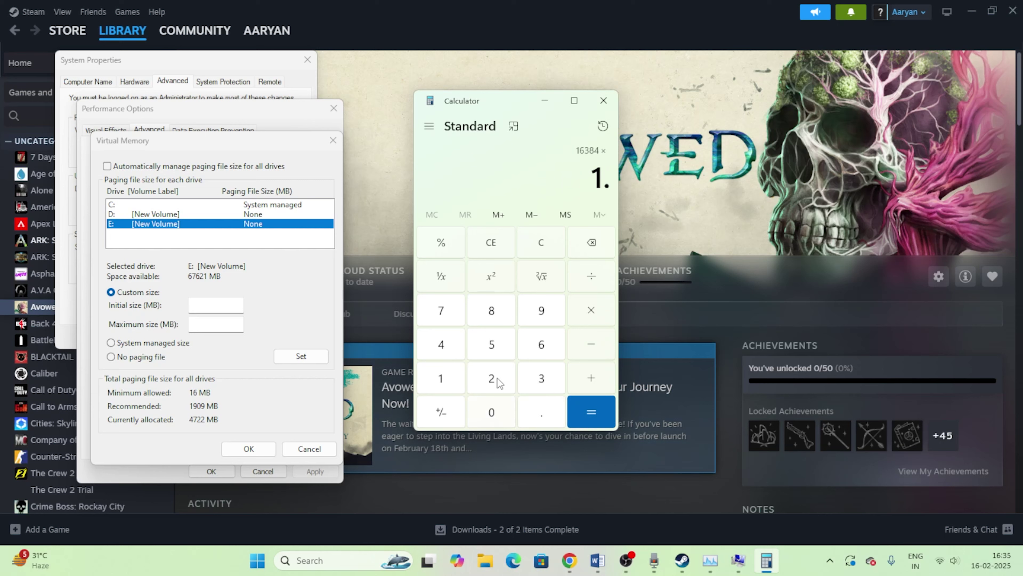
click(491, 349)
click(580, 409)
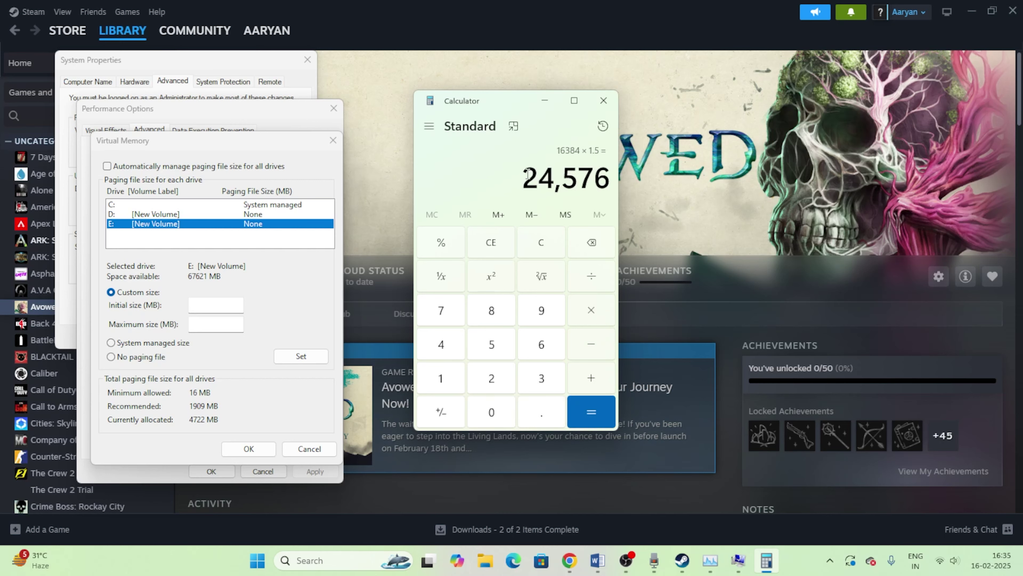
Step: Copy the result 24,576 from Calculator and paste it as the initial paging file size for drive E:
drag(526, 173, 619, 174)
right_click(609, 174)
click(645, 188)
right_click(206, 305)
click(232, 362)
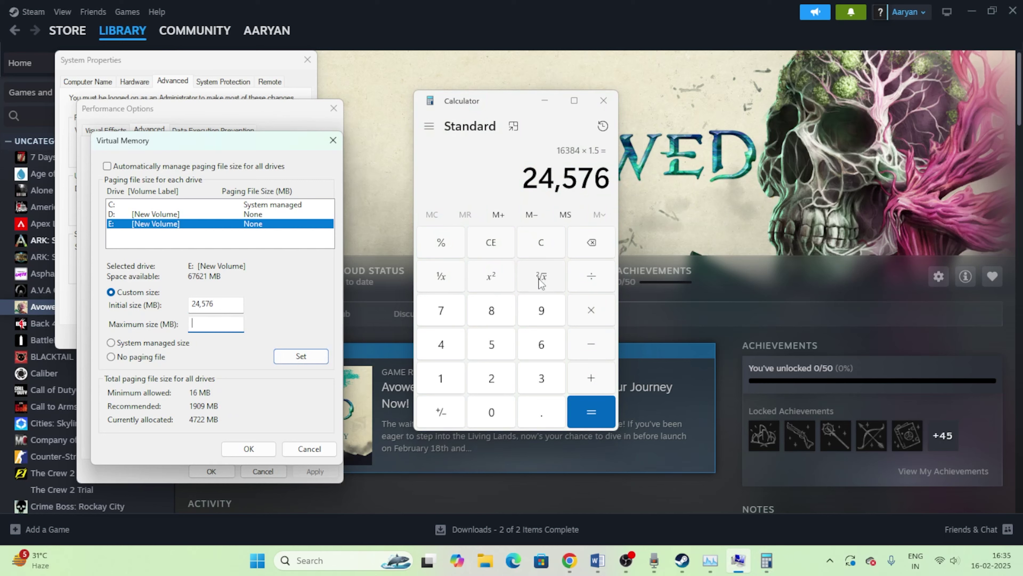
Step: Clear Calculator, compute 16 × 1024 again, and multiply the result by 3
click(492, 247)
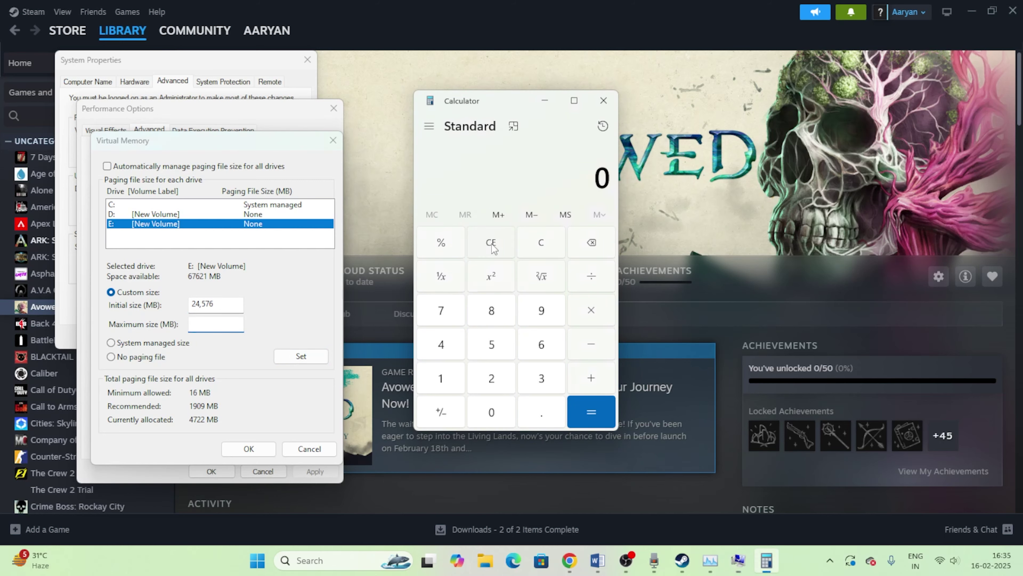
click(443, 379)
click(539, 350)
click(441, 379)
click(491, 412)
click(491, 378)
click(441, 344)
click(610, 418)
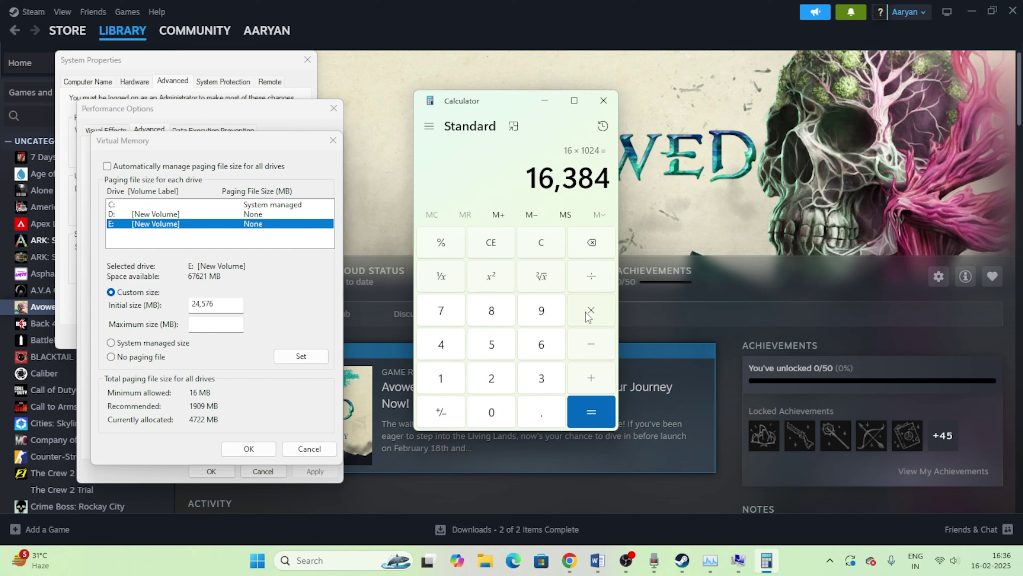
click(591, 317)
click(540, 381)
click(594, 411)
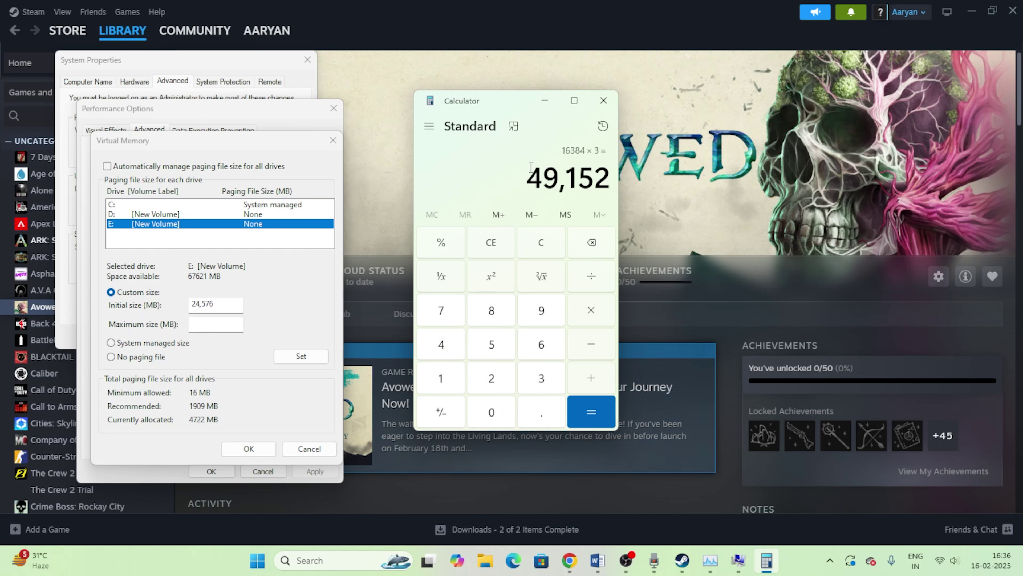
Step: Copy the result 49,152 from Calculator and paste it as the maximum paging file size for drive E:
drag(531, 167, 608, 183)
right_click(604, 181)
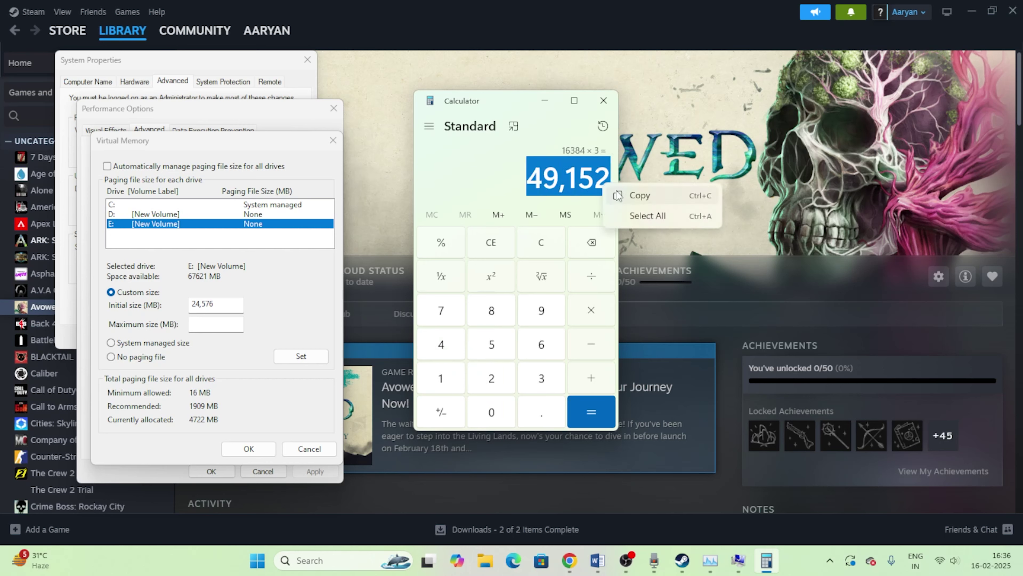
click(630, 194)
right_click(201, 325)
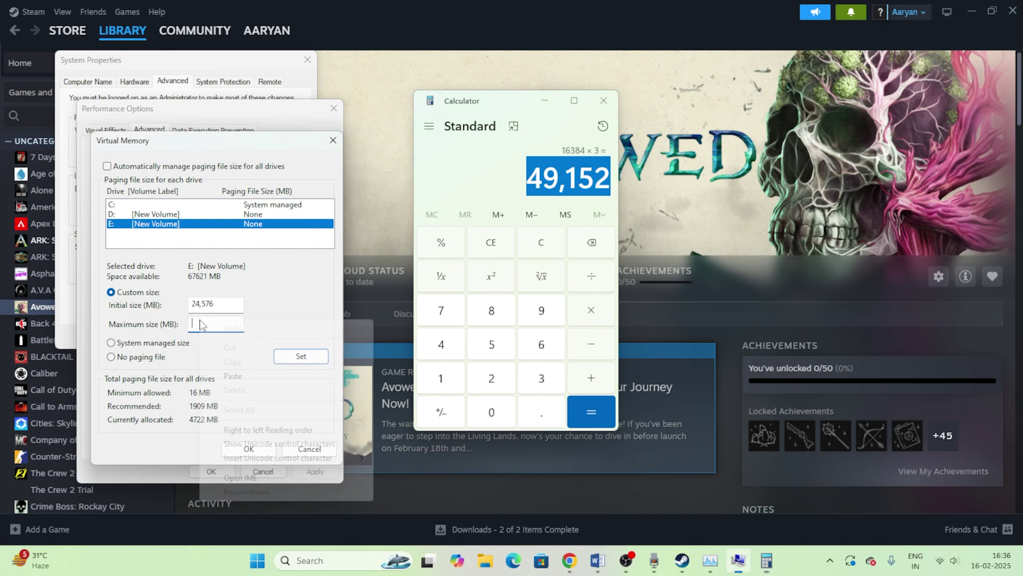
click(230, 376)
Step: Confirm the Virtual Memory, Performance Options and System Properties dialogs, and close Calculator
click(250, 449)
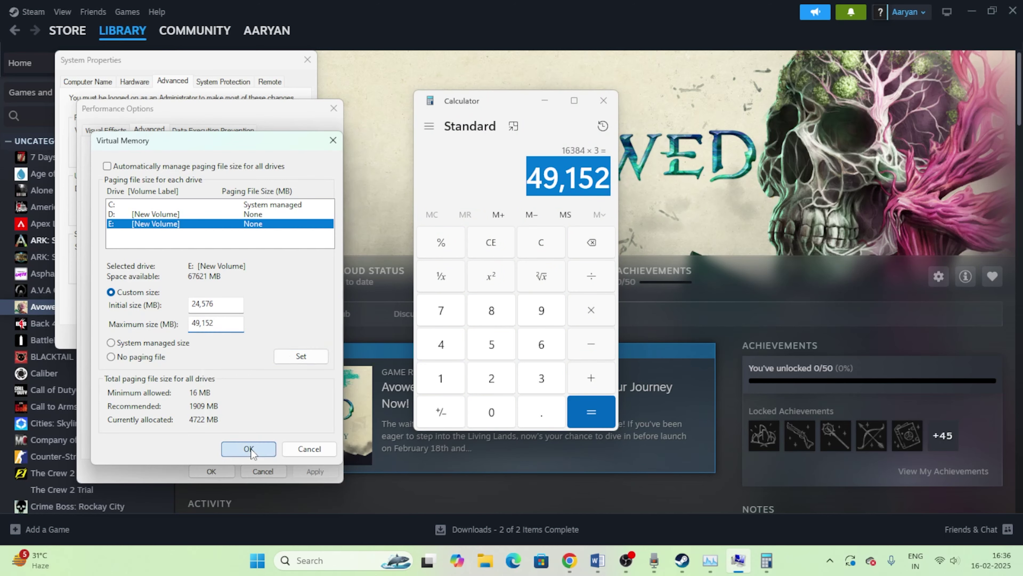
click(248, 449)
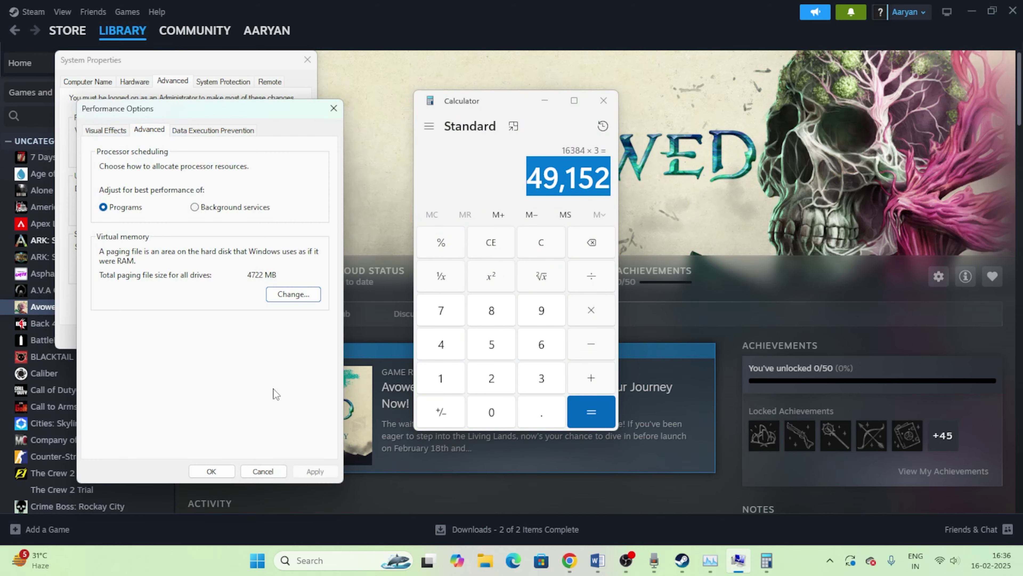
click(218, 471)
click(185, 336)
click(604, 101)
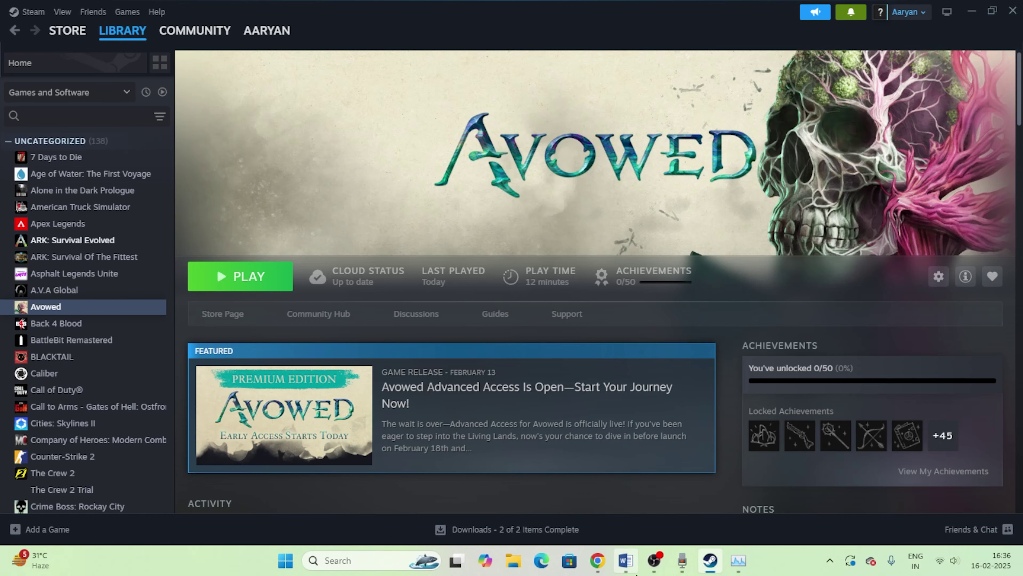
Step: Switch to the Word checklist, highlight item 13 about updating the graphics card, minimize the document, and switch to Chrome
click(625, 561)
scroll(467, 265, down, 2)
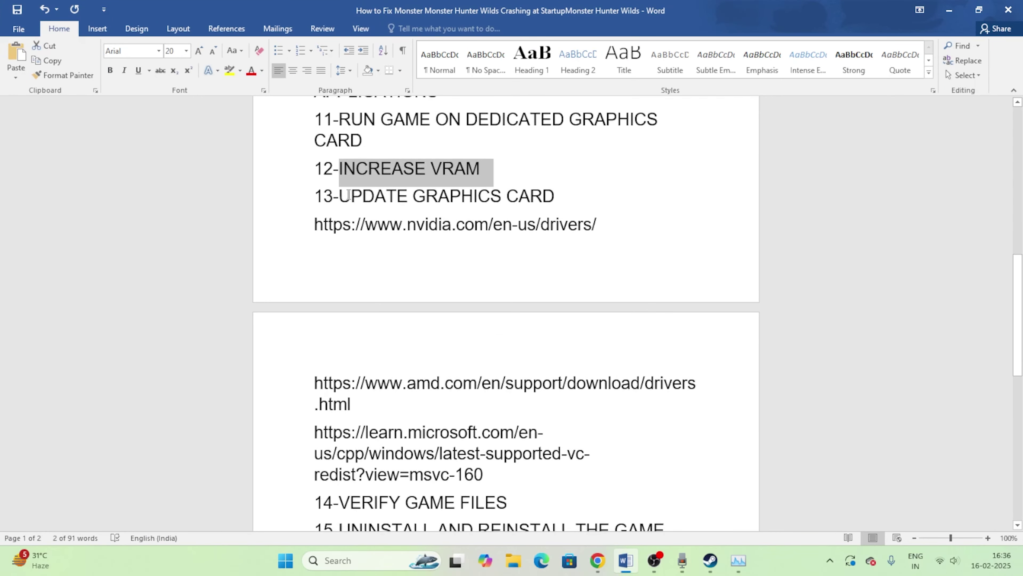
drag(340, 196, 554, 199)
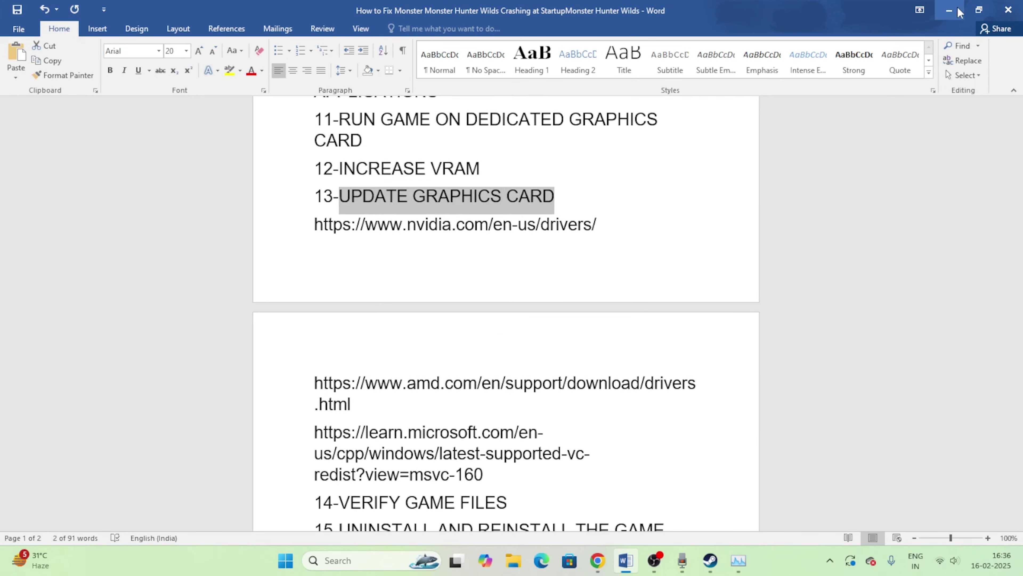
click(949, 10)
click(598, 560)
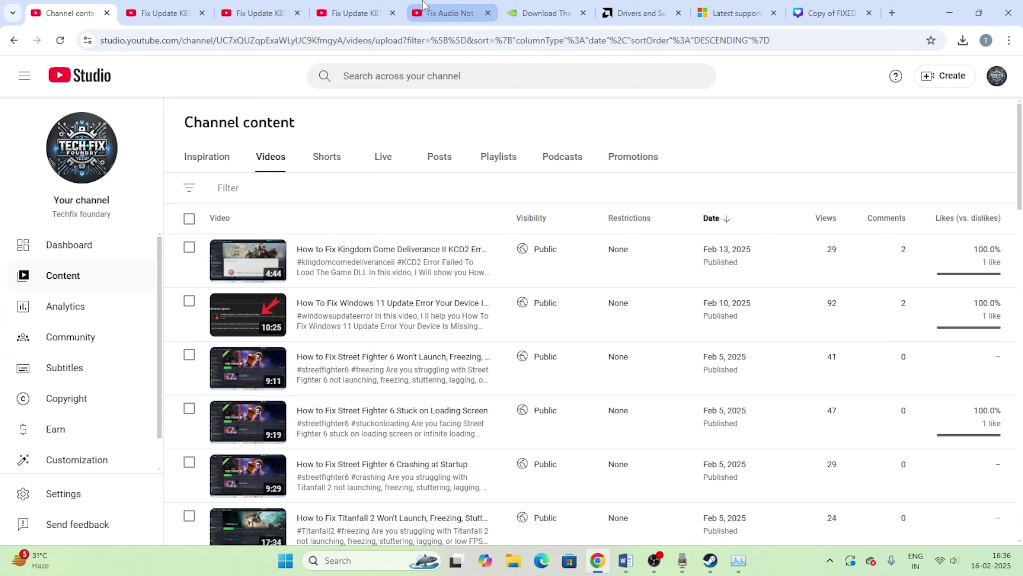
Step: Open the NVIDIA drivers page, accept all cookies, and bring up the Manual Driver Search form
click(545, 12)
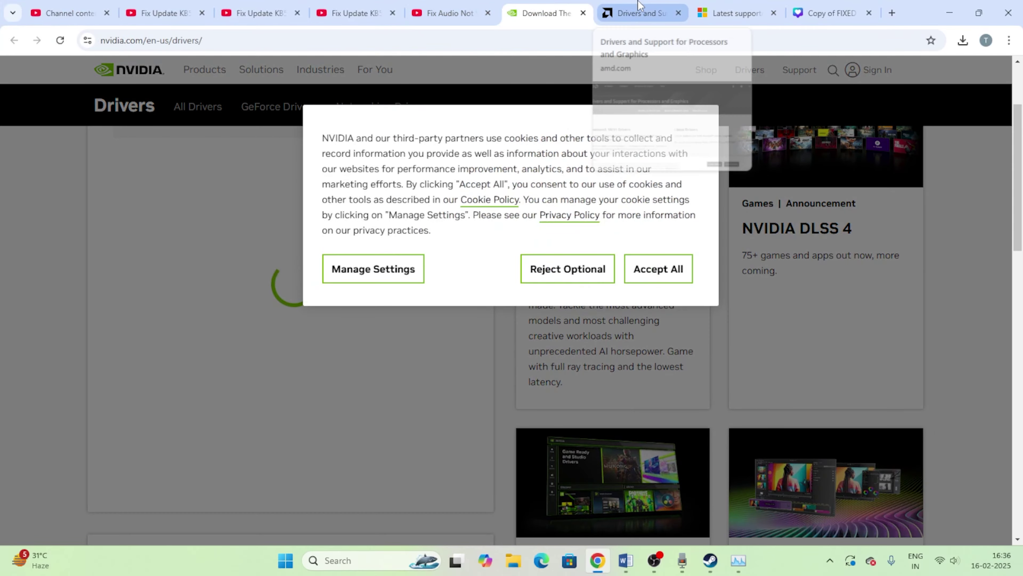
click(640, 12)
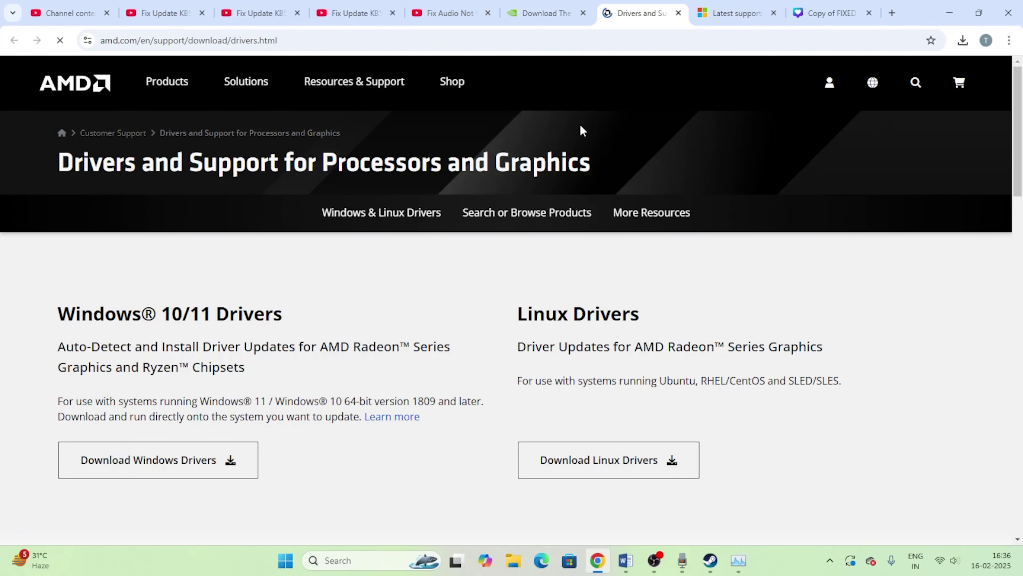
click(545, 13)
click(652, 274)
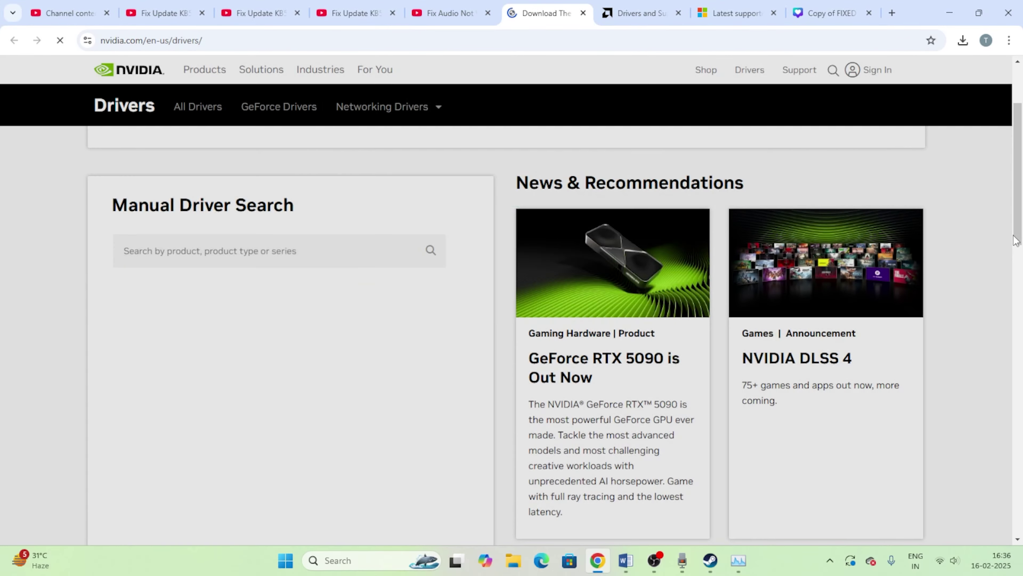
scroll(1015, 241, down, 2)
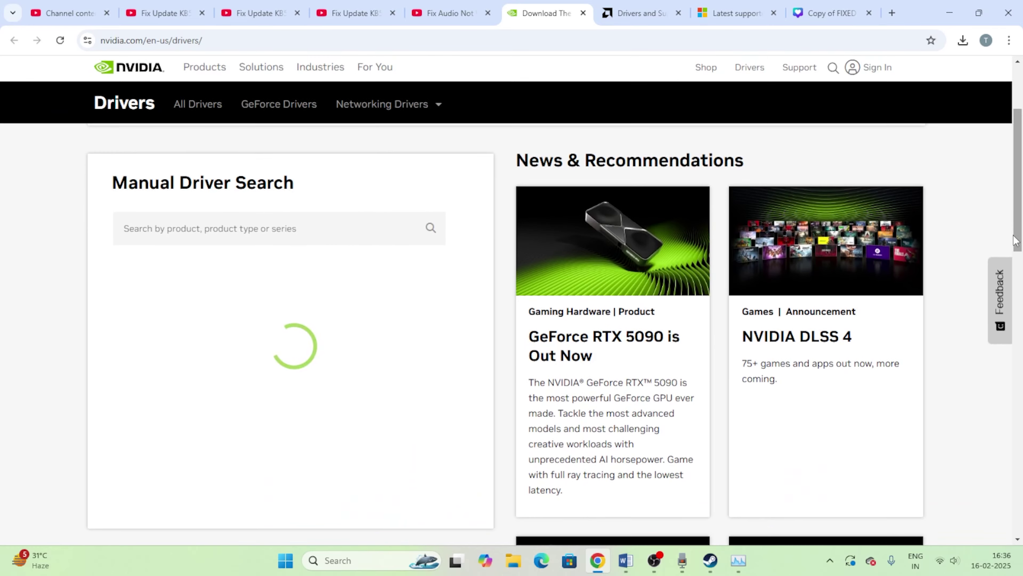
scroll(1015, 241, down, 3)
scroll(1015, 241, up, 3)
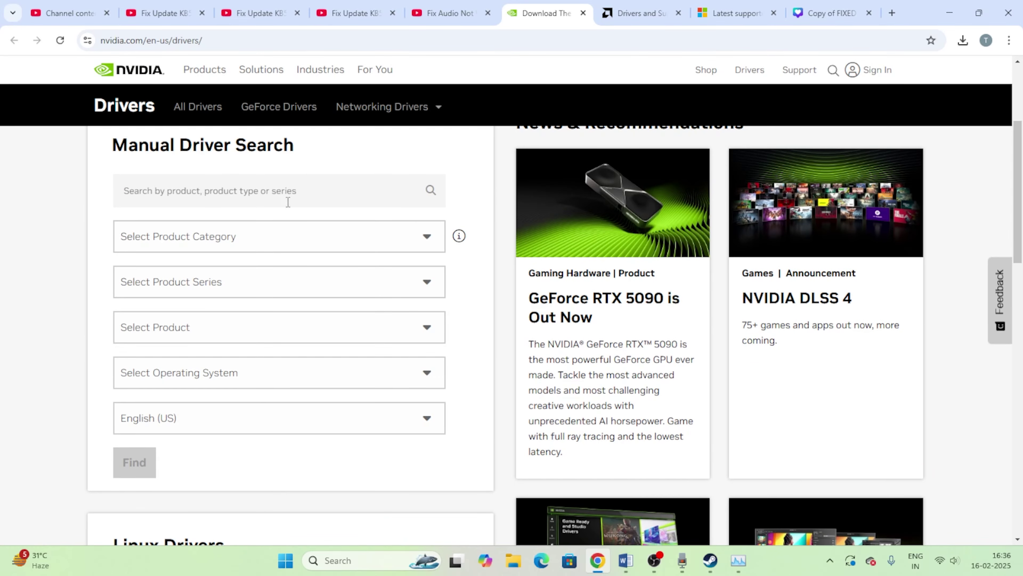
Step: In the manual driver search, set the product category to GeForce and the operating system to Windows 11
click(177, 244)
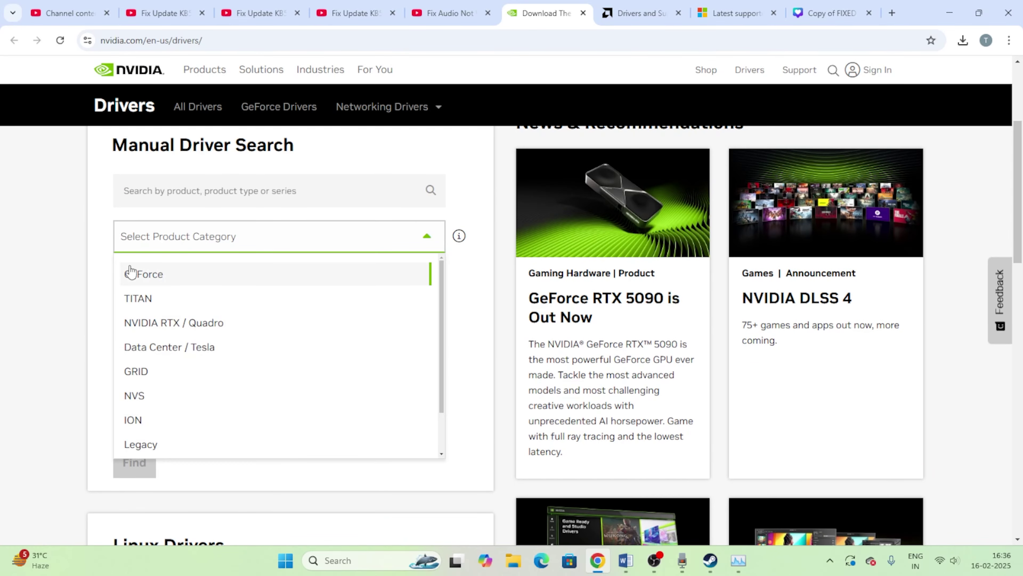
click(155, 273)
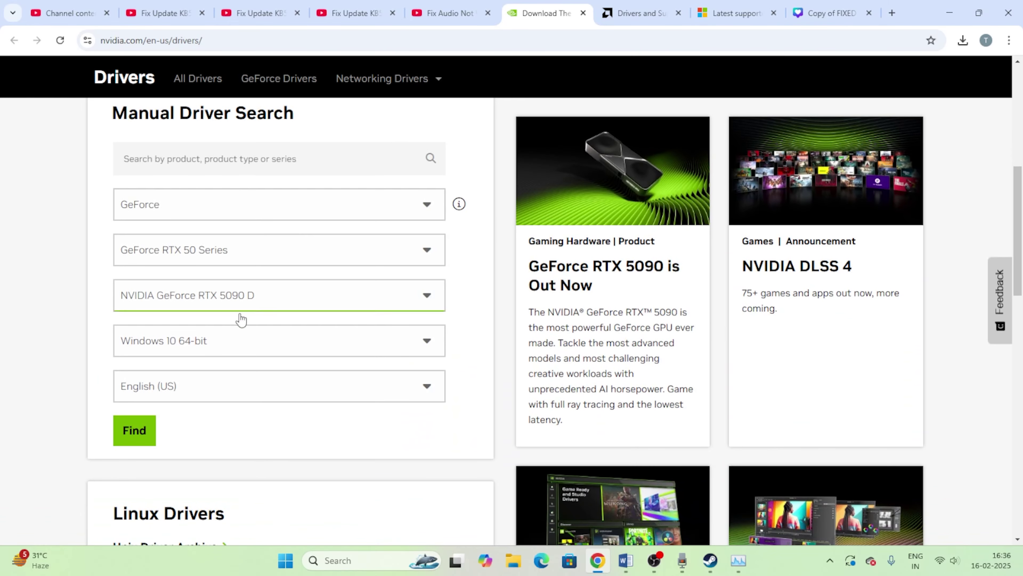
click(197, 342)
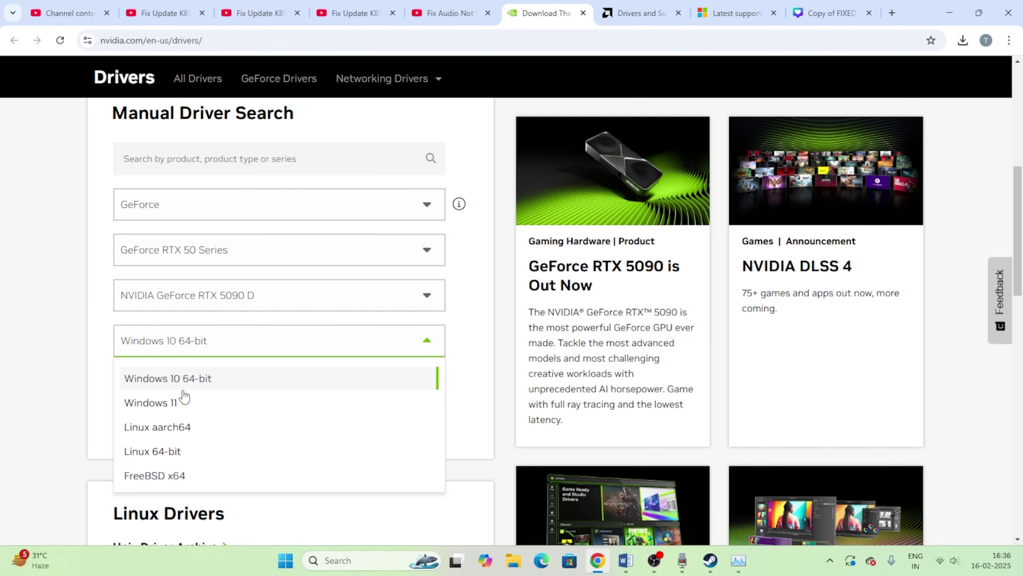
click(178, 403)
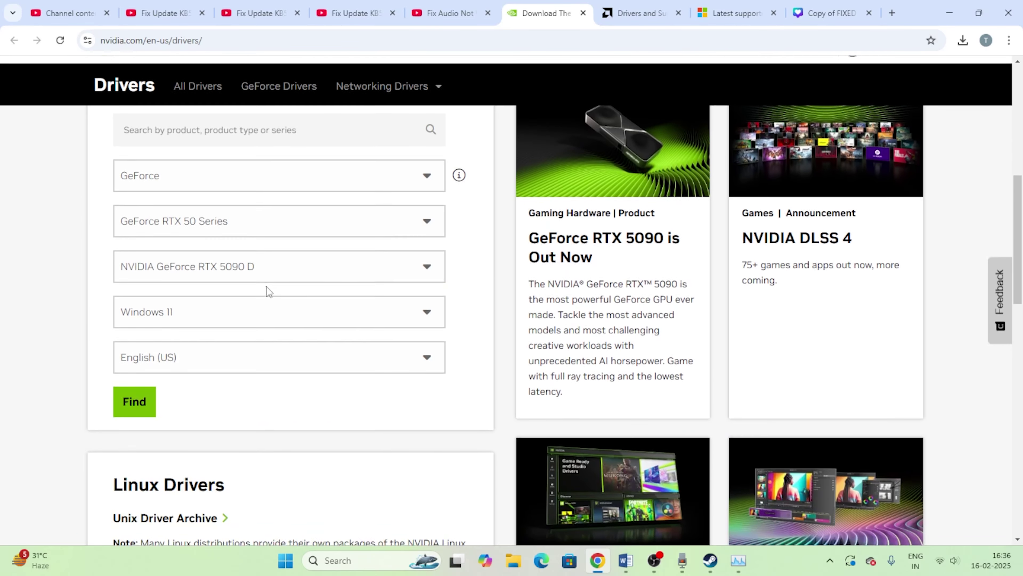
Step: Choose NVIDIA GeForce RTX 5090 with the GeForce RTX 50 Series and find its drivers
click(271, 262)
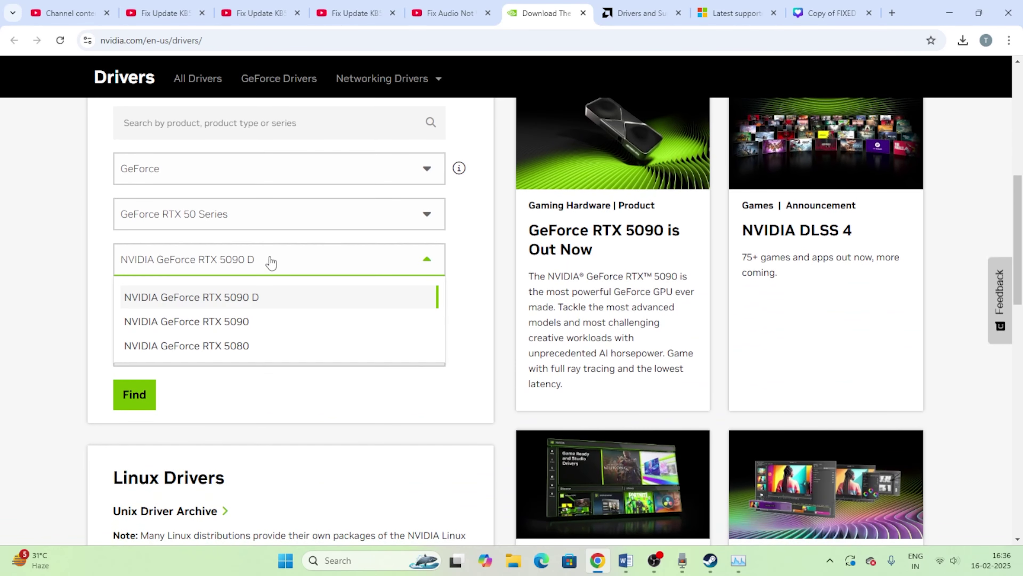
click(248, 323)
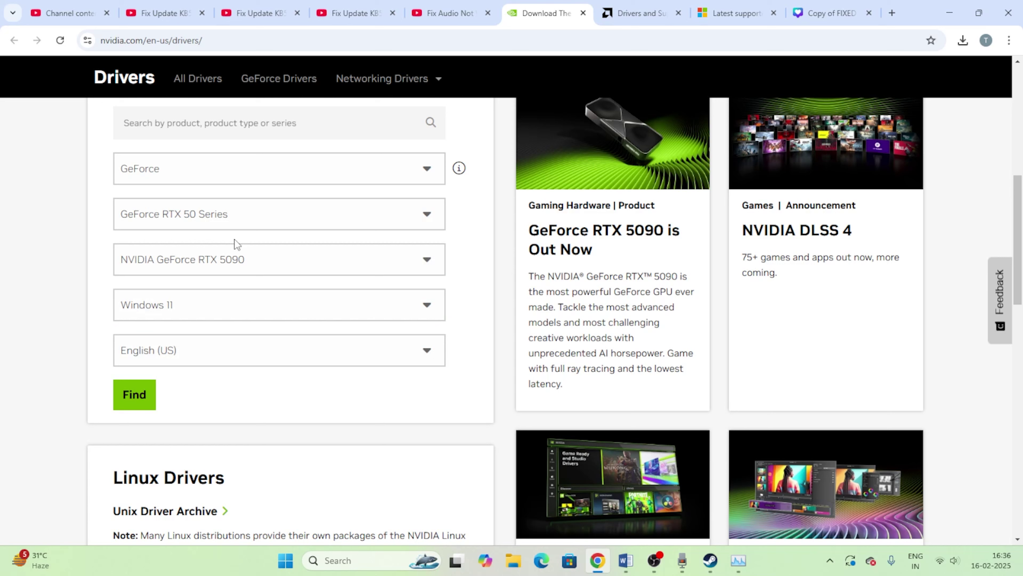
click(203, 215)
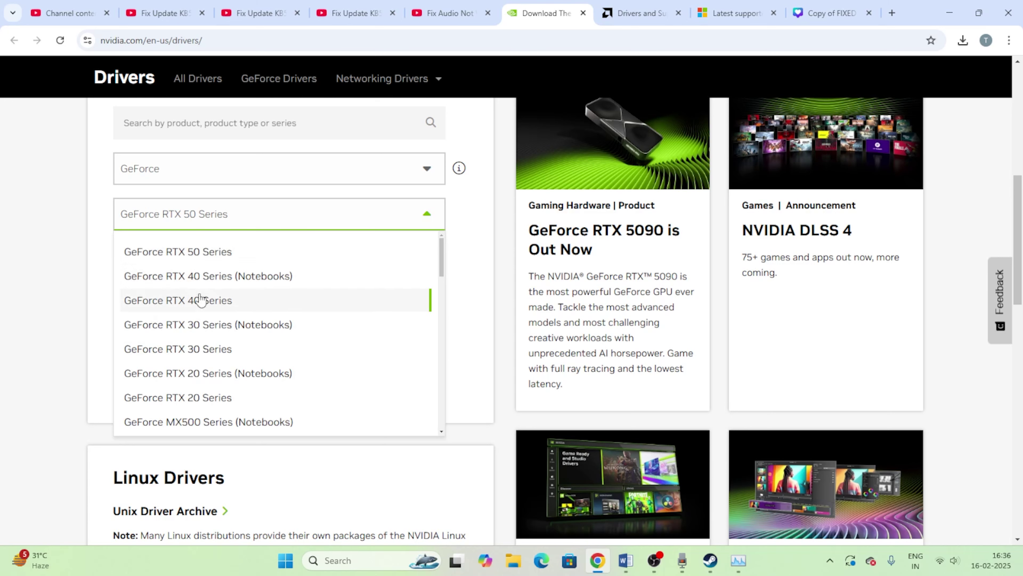
click(210, 249)
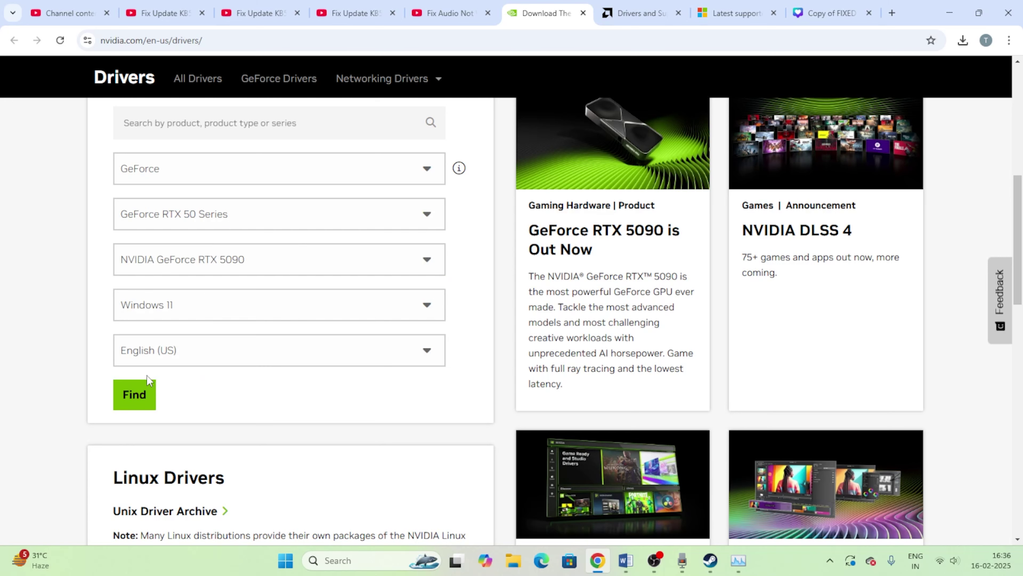
click(139, 393)
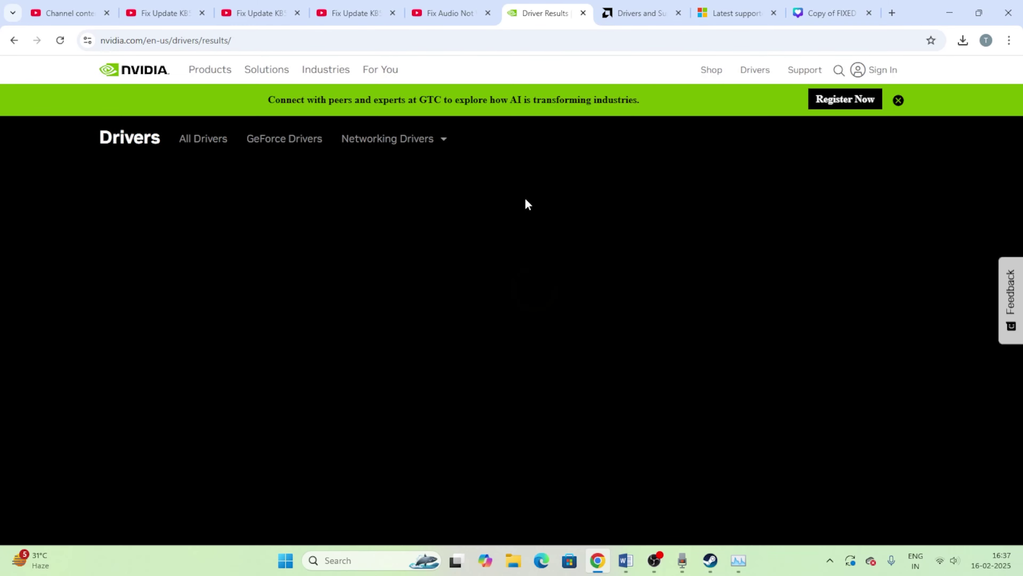
Step: Examine the GeForce Game Ready Driver entry, highlighting its version, release date and file size
scroll(374, 259, down, 3)
scroll(374, 259, down, 2)
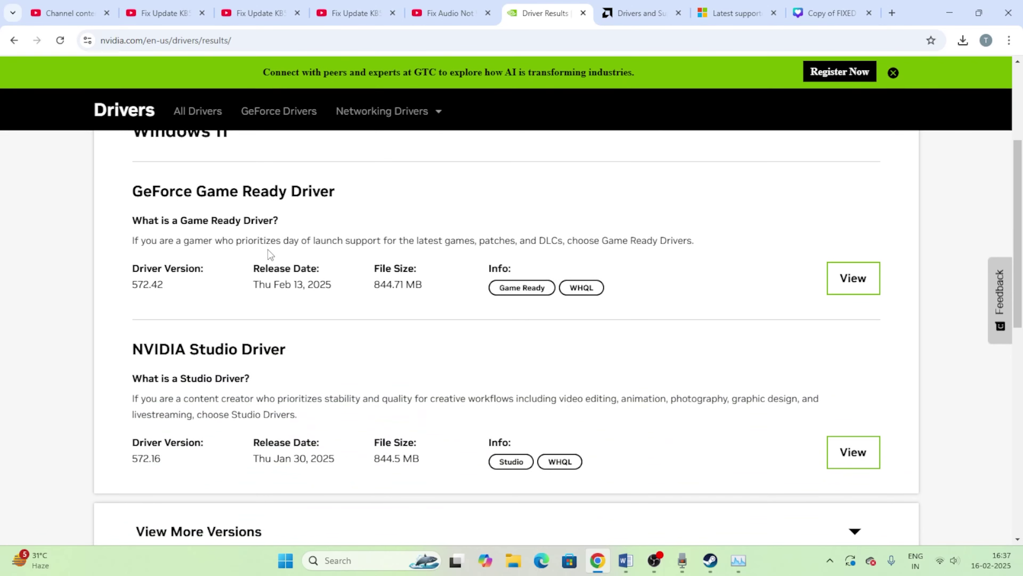
drag(135, 285, 161, 285)
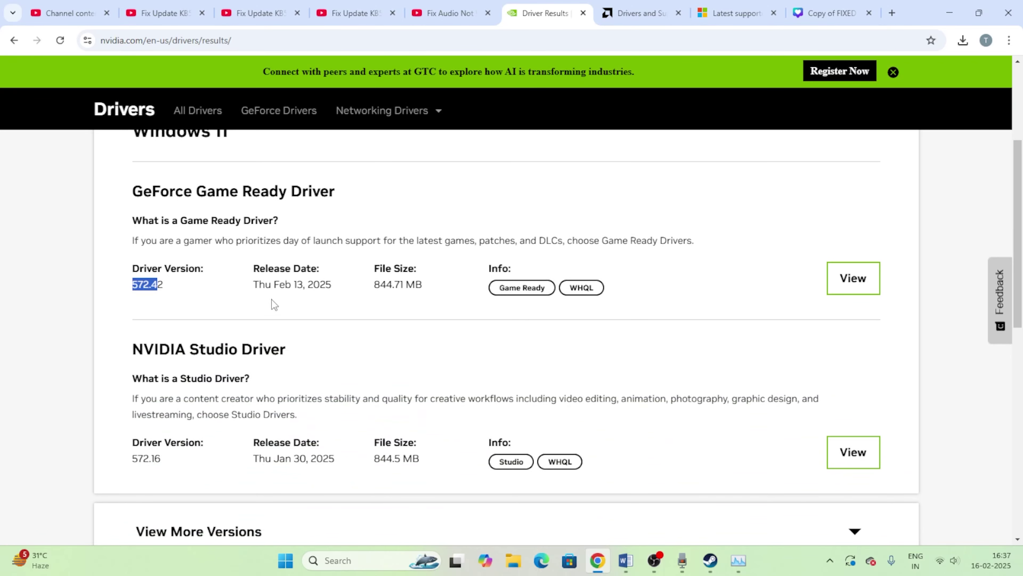
click(266, 284)
drag(277, 284, 411, 282)
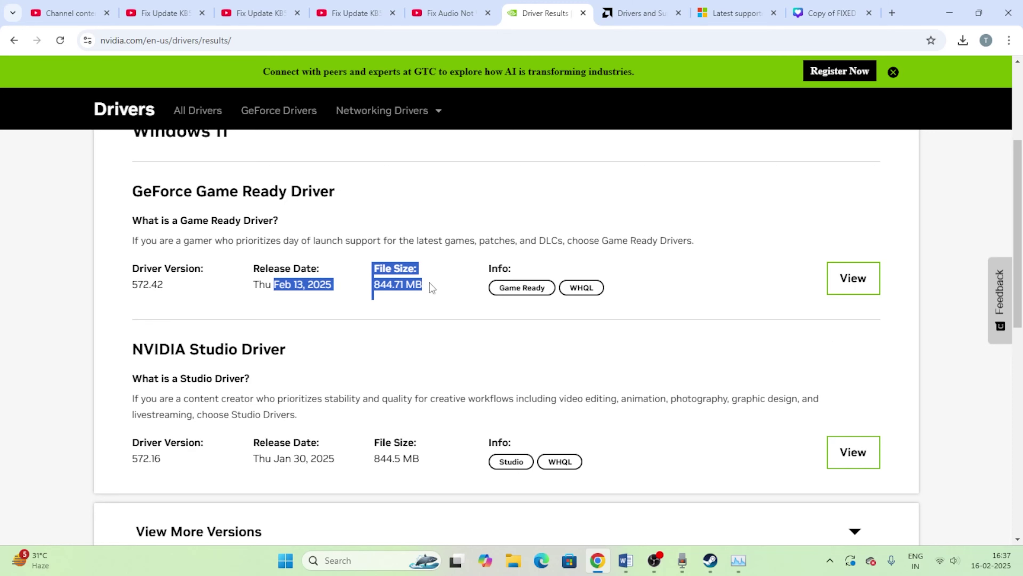
Step: On the AMD drivers page, select Graphics, Radeon RX, Radeon RX 5000 Series and AMD Radeon RX 5700, and submit the product selection
click(642, 12)
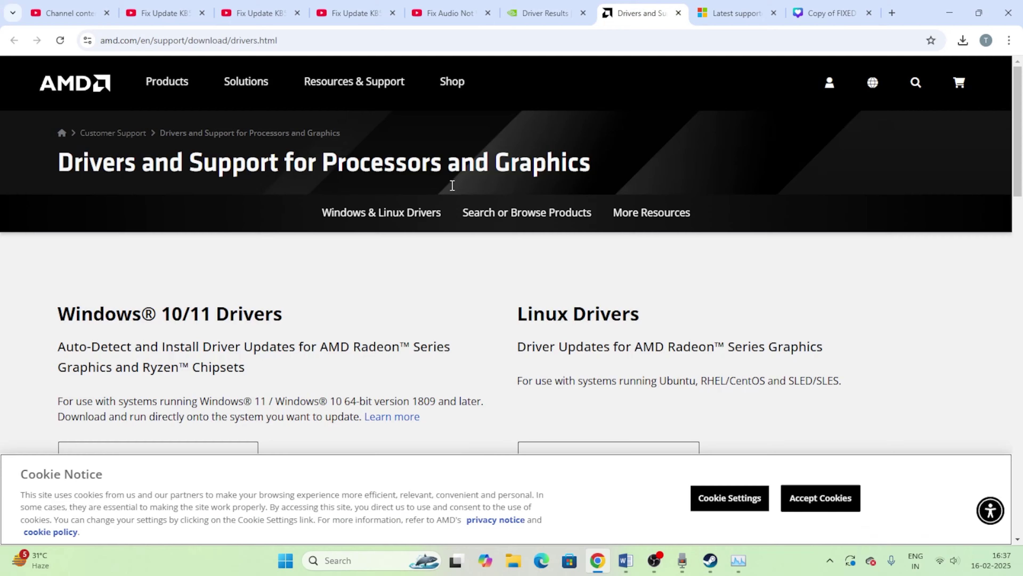
scroll(196, 281, down, 3)
scroll(195, 274, down, 5)
click(118, 292)
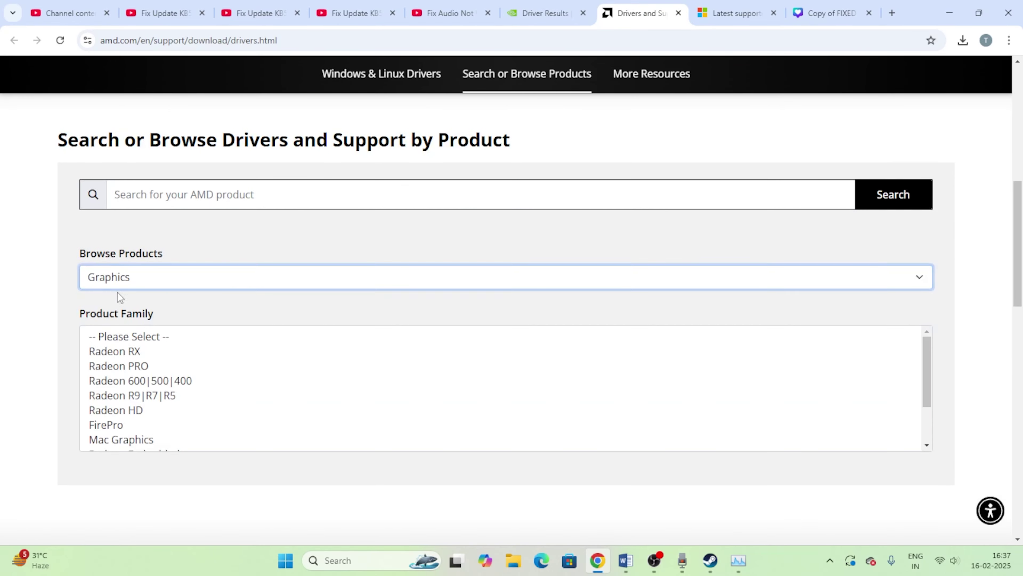
click(126, 354)
click(137, 436)
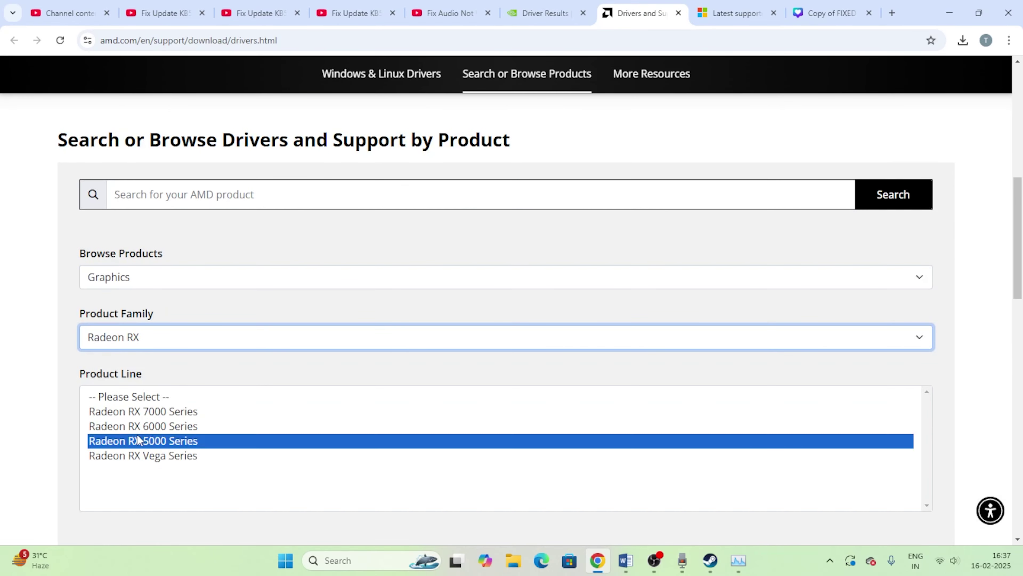
scroll(212, 369, down, 5)
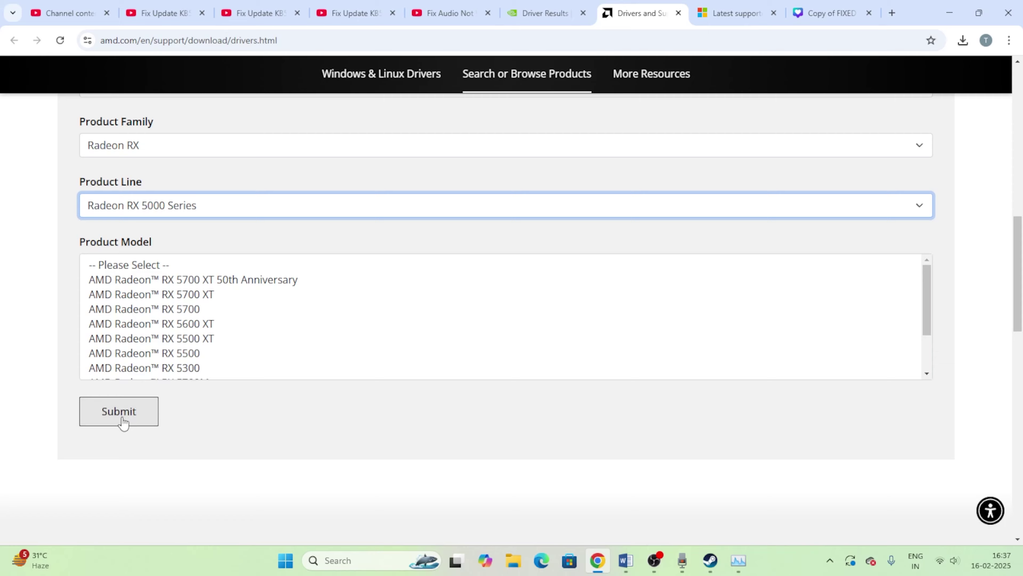
click(143, 309)
click(121, 307)
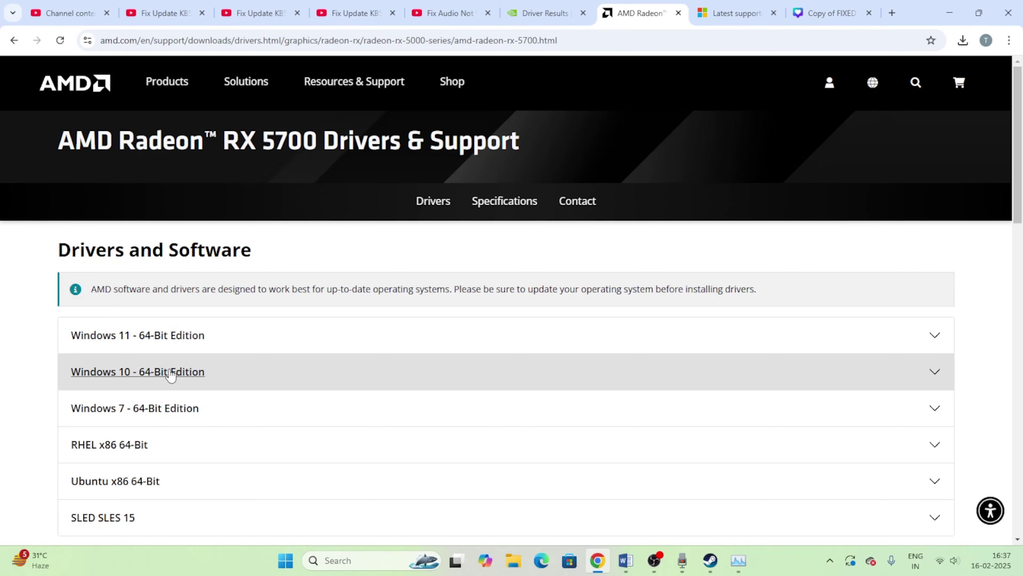
Step: Examine the Microsoft Visual C++ Redistributable page, highlighting its title and the X64 and X86 architectures, and minimize Chrome
click(735, 13)
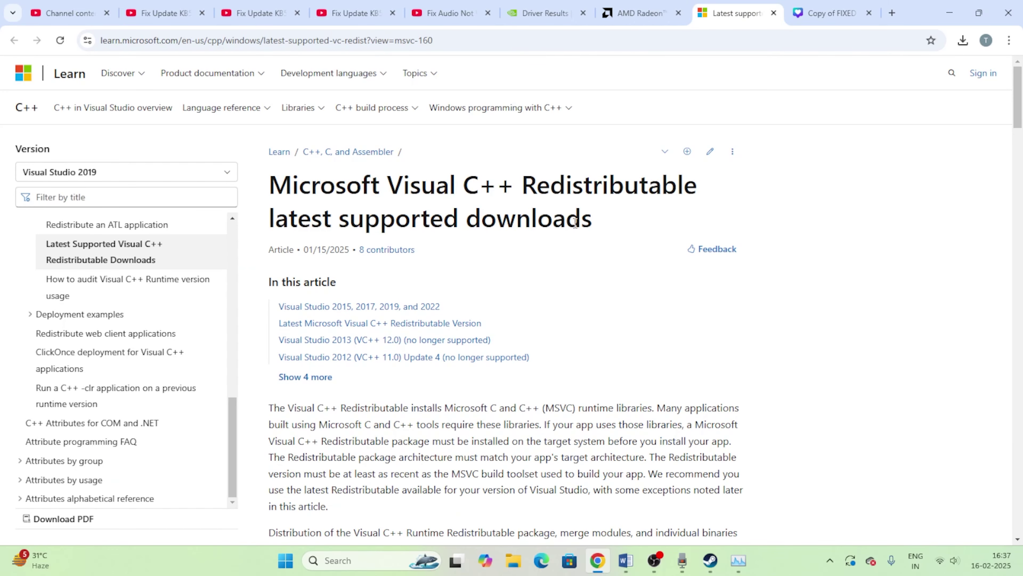
drag(591, 221, 277, 189)
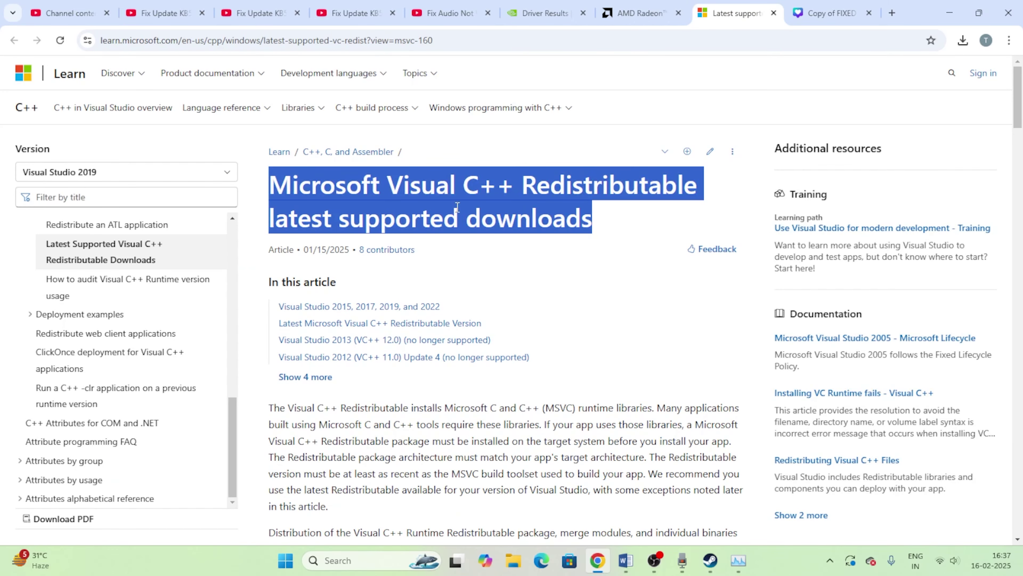
click(602, 219)
scroll(415, 280, down, 15)
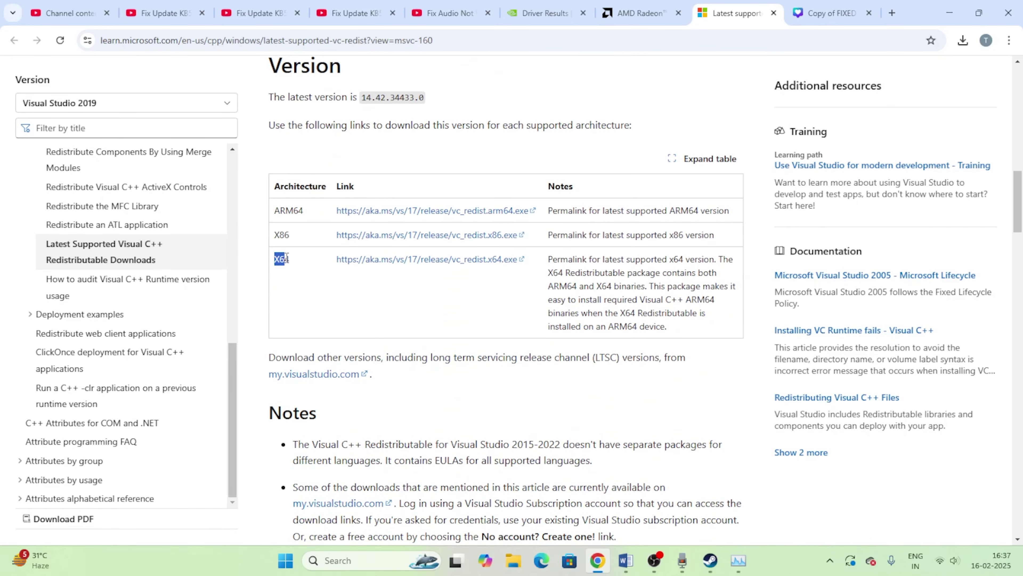
click(281, 250)
drag(276, 234, 294, 238)
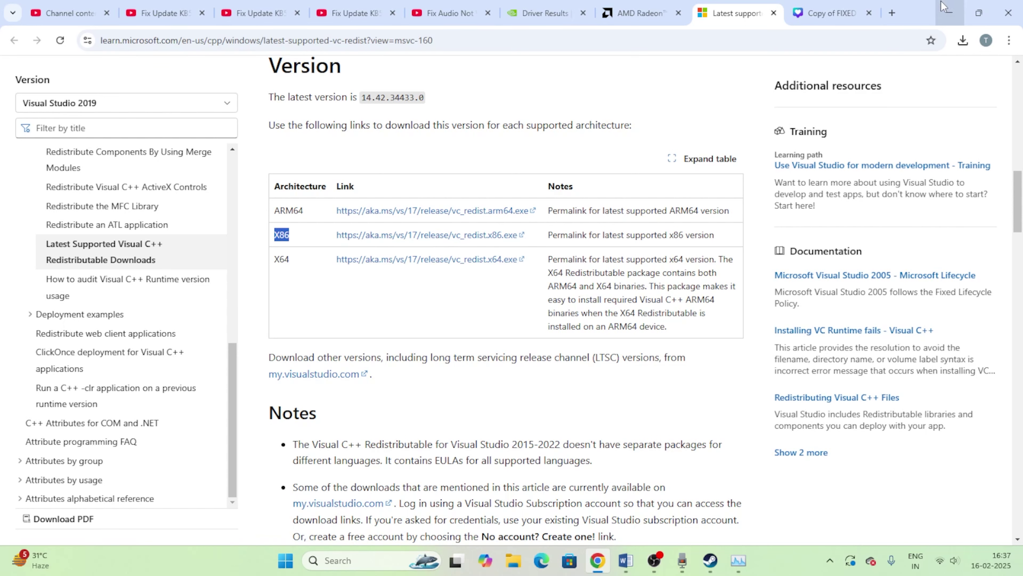
click(945, 7)
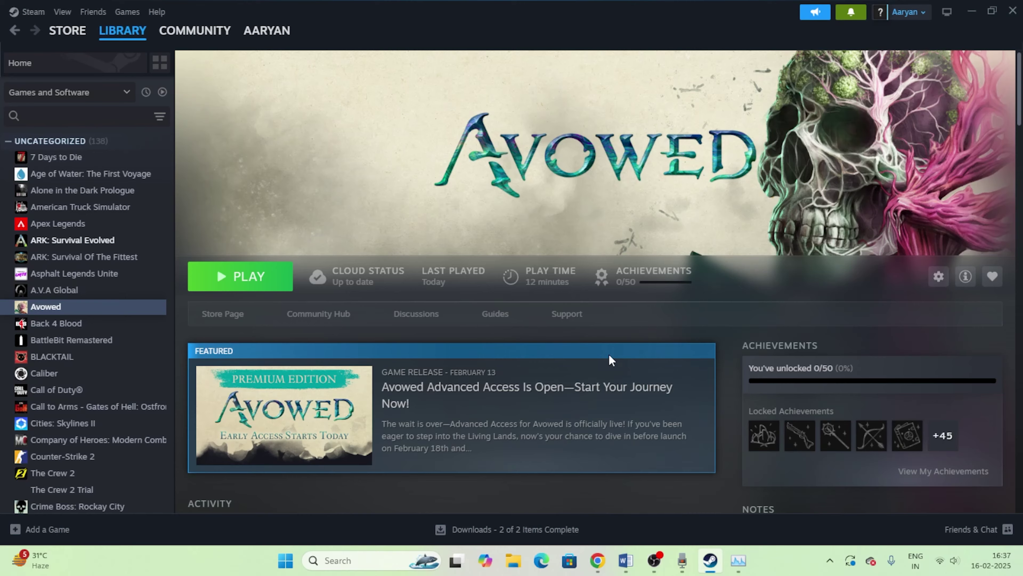
Step: Switch to the Word checklist, highlight item 15 about uninstalling and reinstalling the game, and minimize the document
click(626, 561)
scroll(452, 310, down, 3)
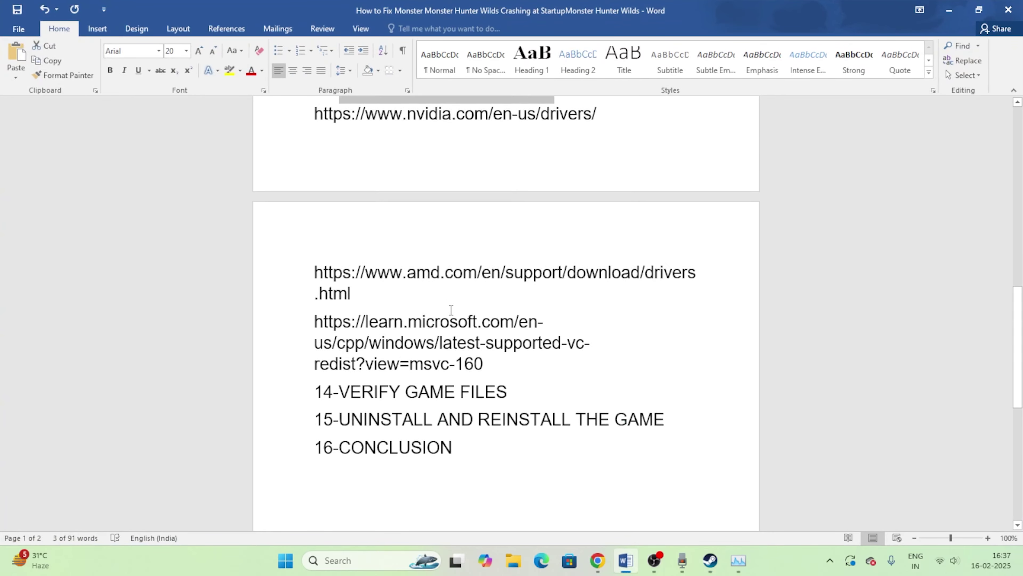
scroll(451, 310, down, 1)
drag(340, 377, 669, 379)
click(949, 10)
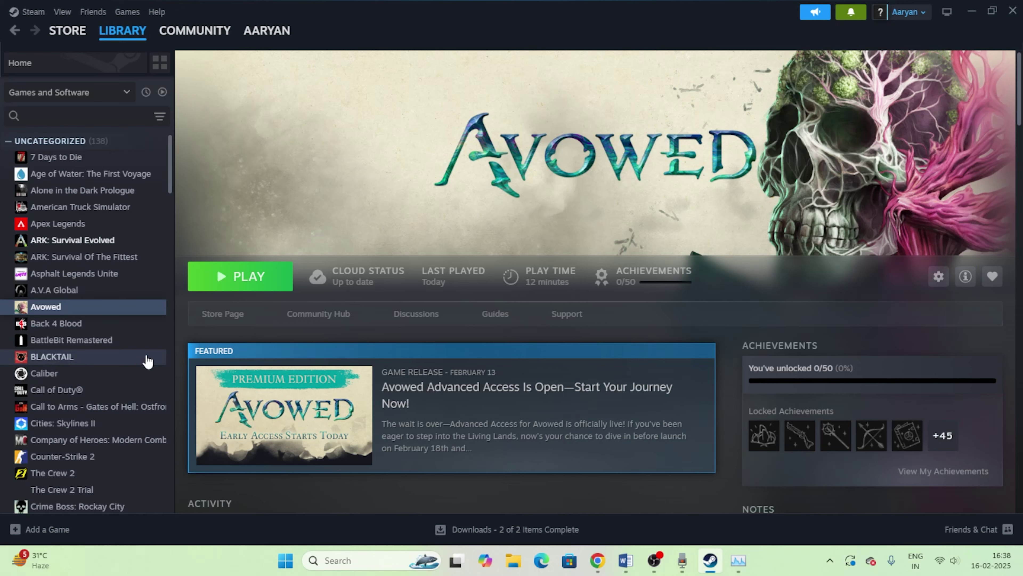
Step: Look at the management options for Avowed in the Steam library and dismiss them
right_click(49, 308)
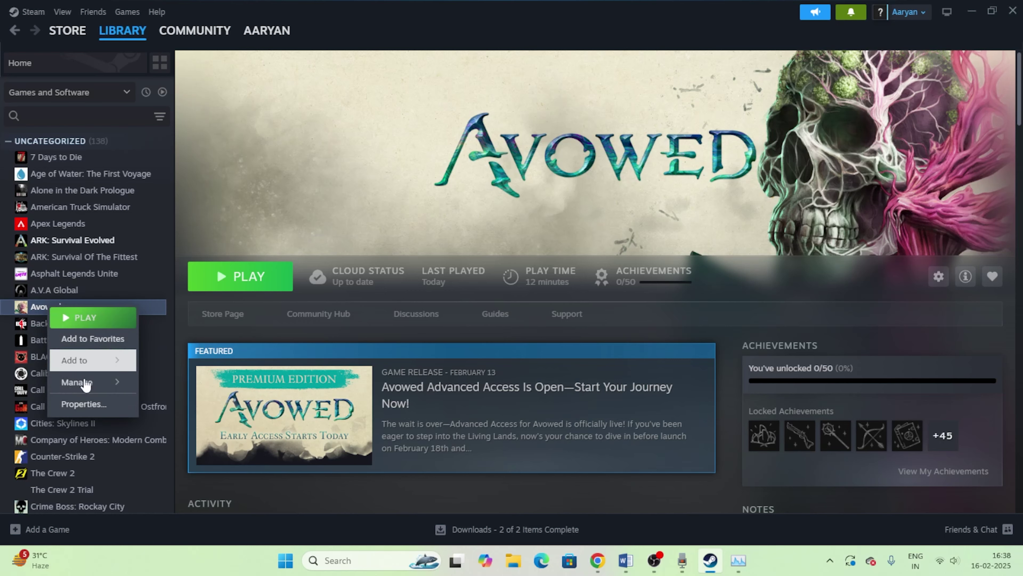
mouse_move(86, 386)
click(568, 230)
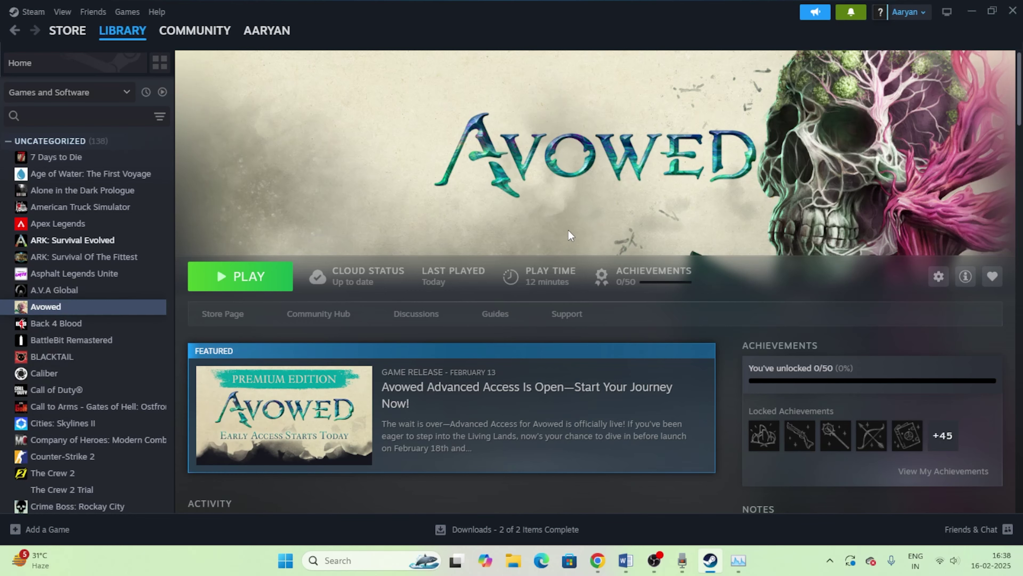
Step: Switch to File Explorer, view the available drives in This PC, and close the window
click(513, 561)
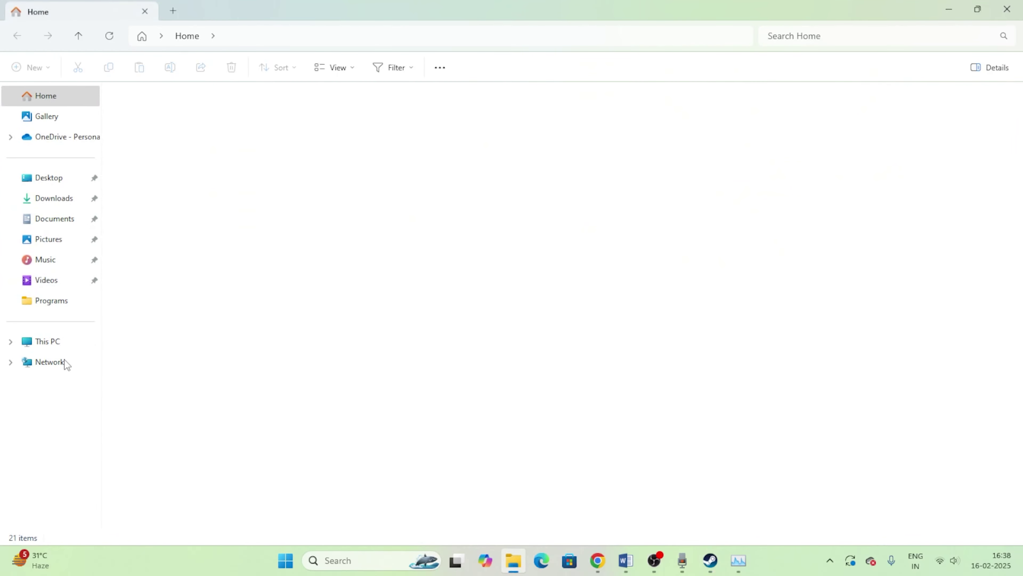
click(63, 347)
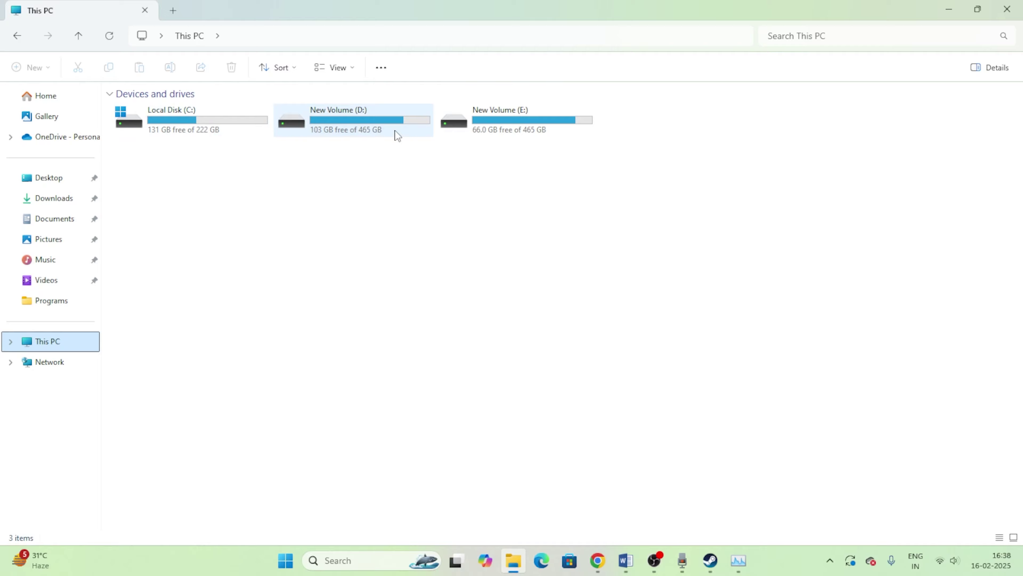
click(1007, 9)
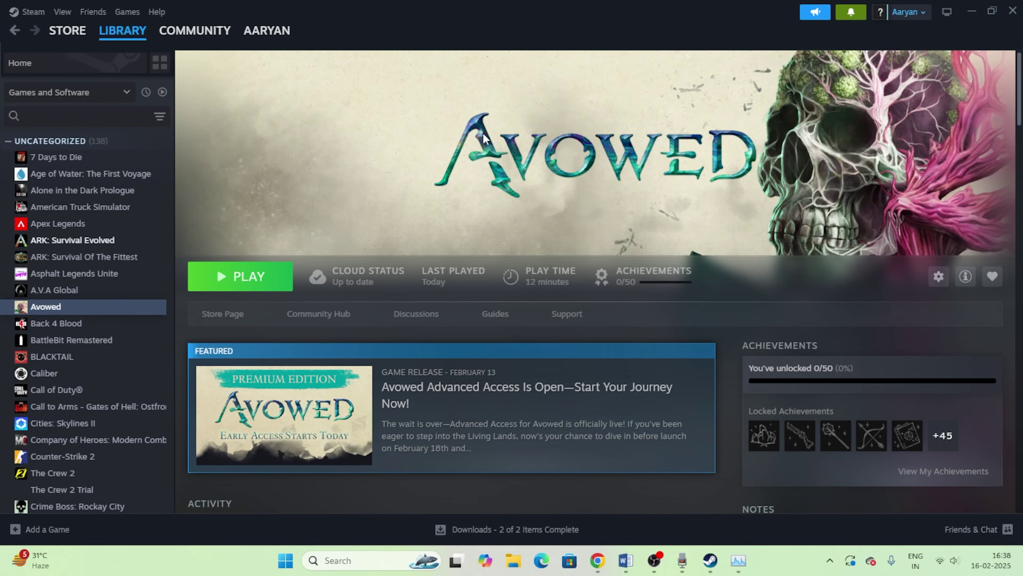
Step: Verify the integrity of Avowed's installed game files in its Steam properties, and close the properties window
right_click(44, 311)
click(76, 403)
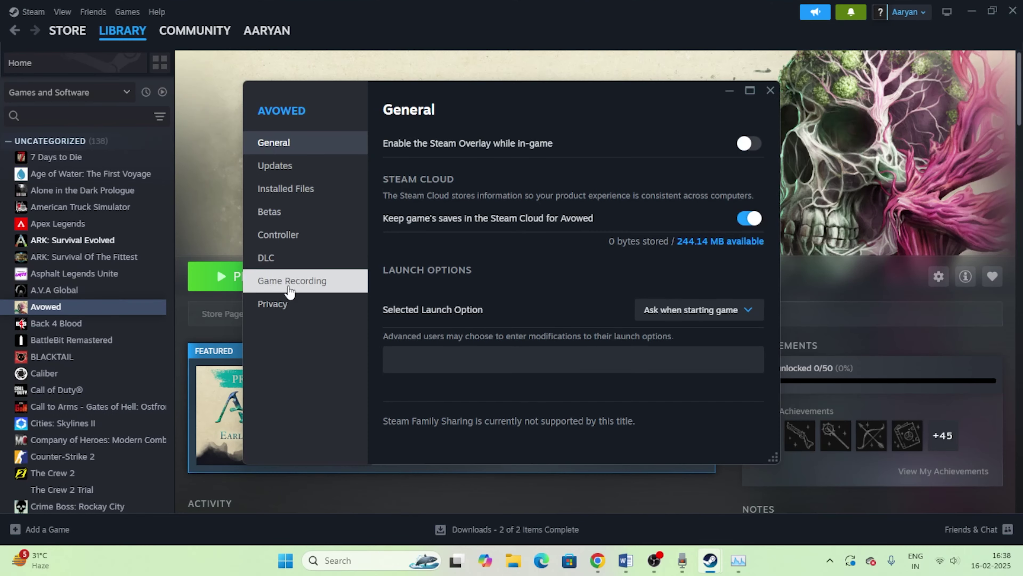
click(290, 199)
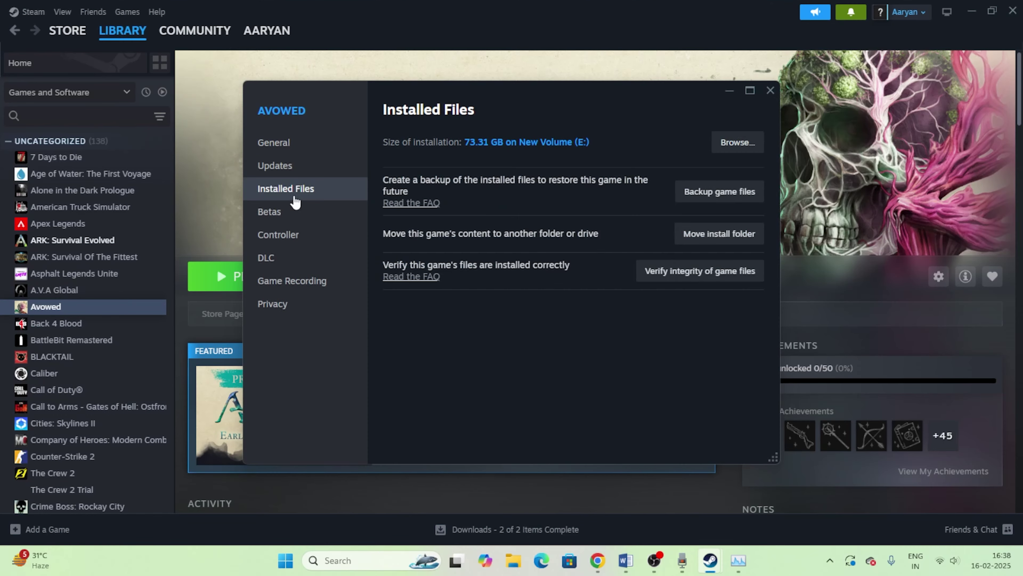
click(701, 277)
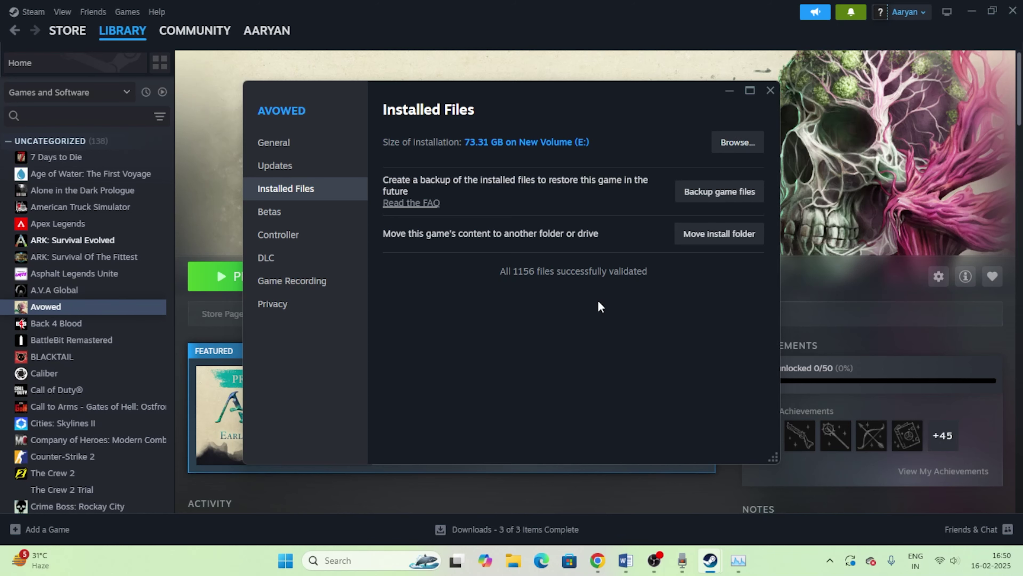
click(771, 90)
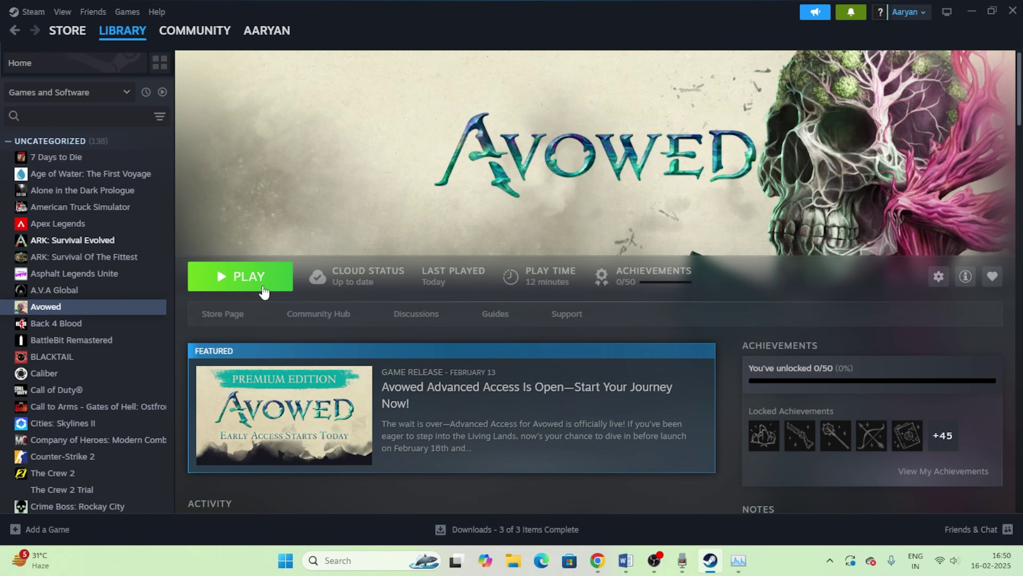